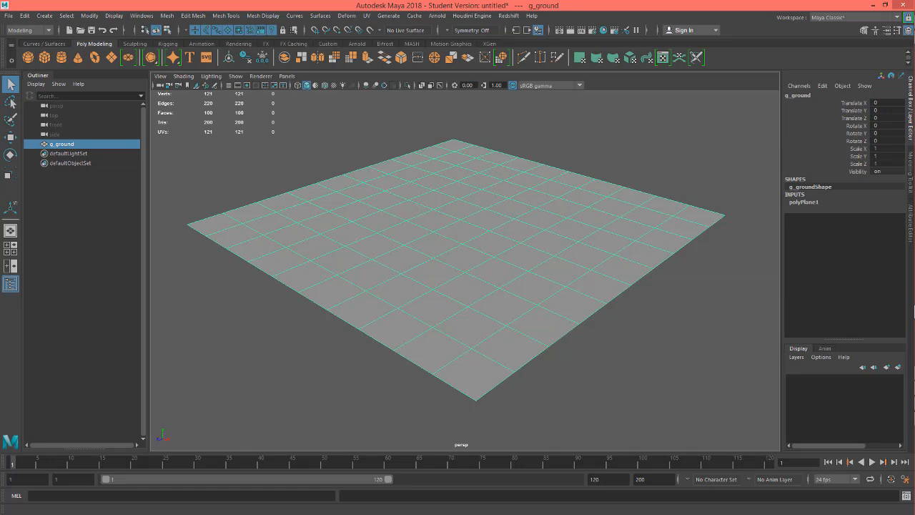
# Switch to the browser and review the marble madness image results, enlarging the plastic marble run toy picture
pyautogui.moveTo(594, 0); pyautogui.dragTo(551, 100)
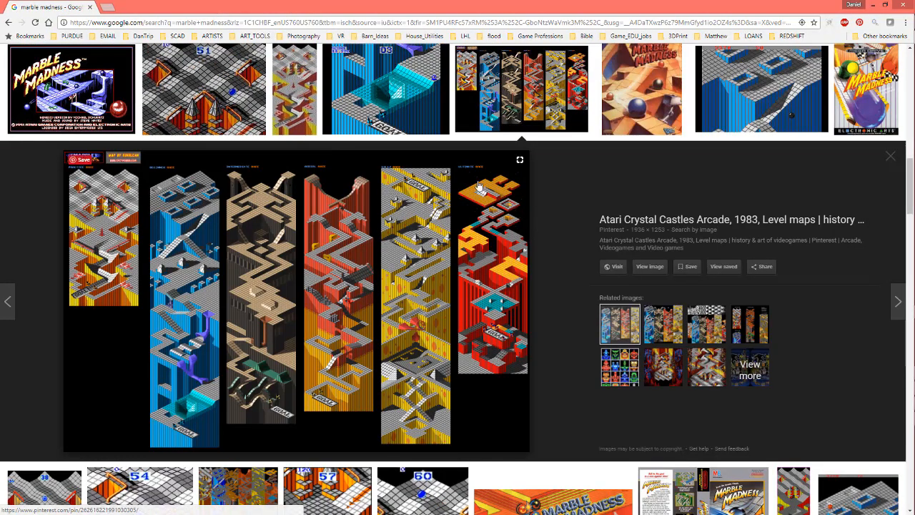
pyautogui.scroll(10, 342, 267)
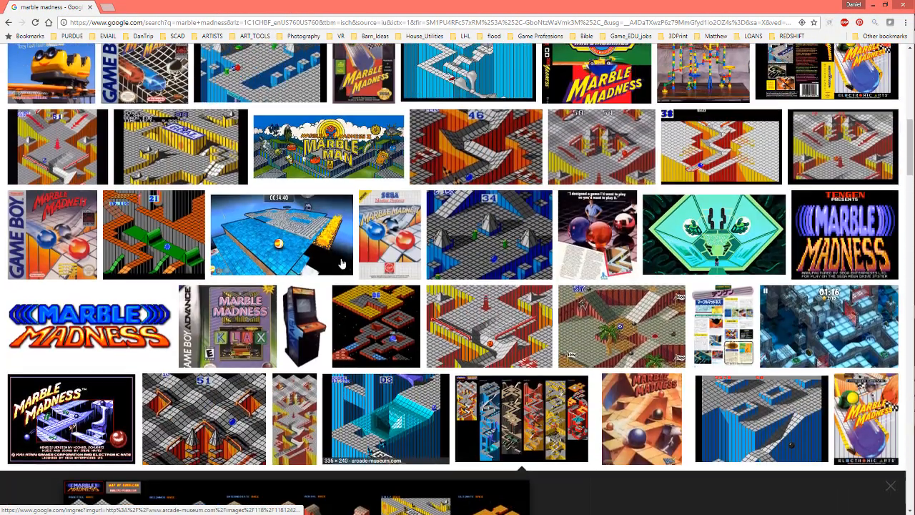
pyautogui.scroll(5, 343, 256)
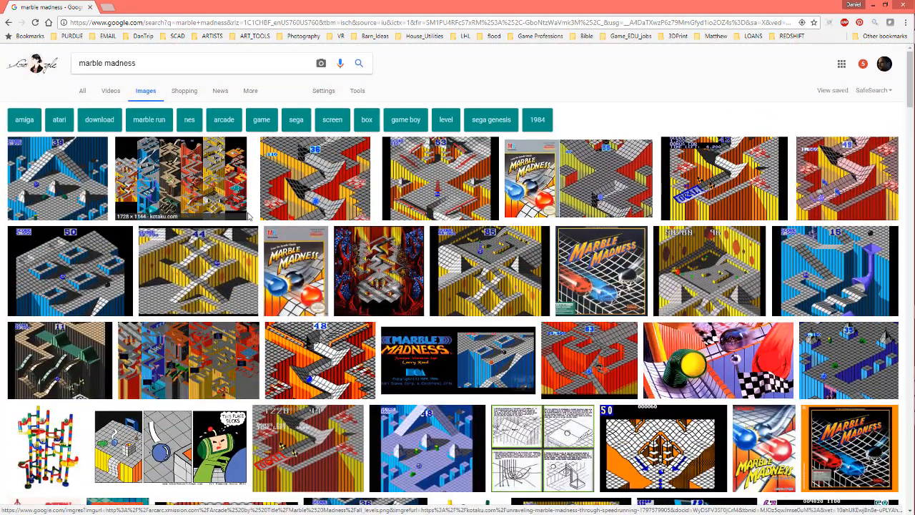
pyautogui.scroll(-3, 286, 187)
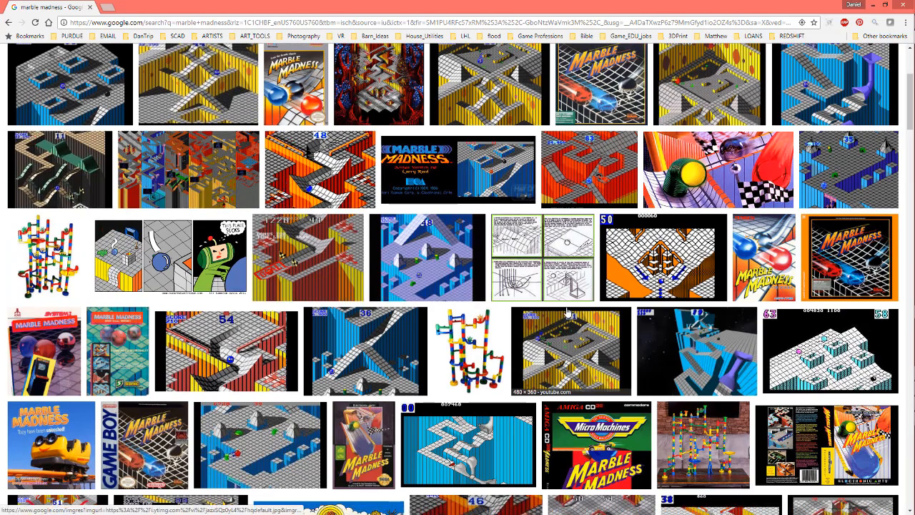
pyautogui.scroll(-2, 572, 311)
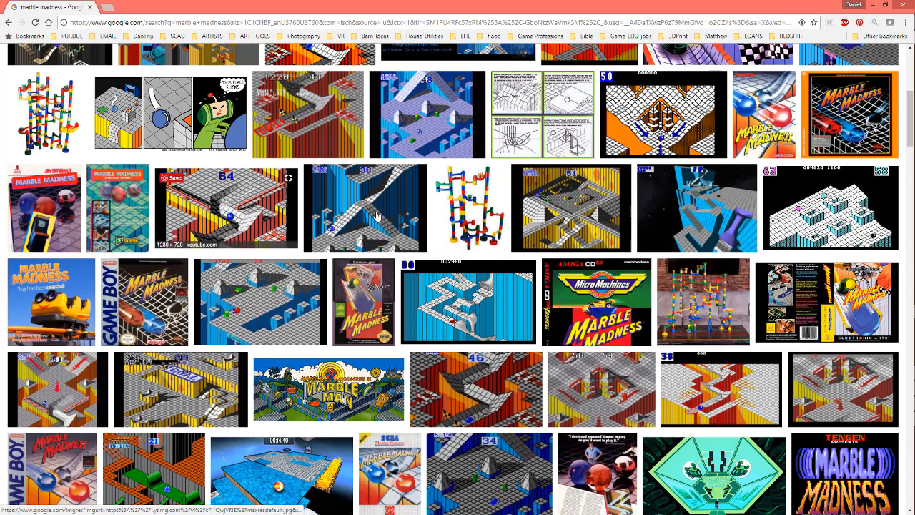
pyautogui.click(494, 210)
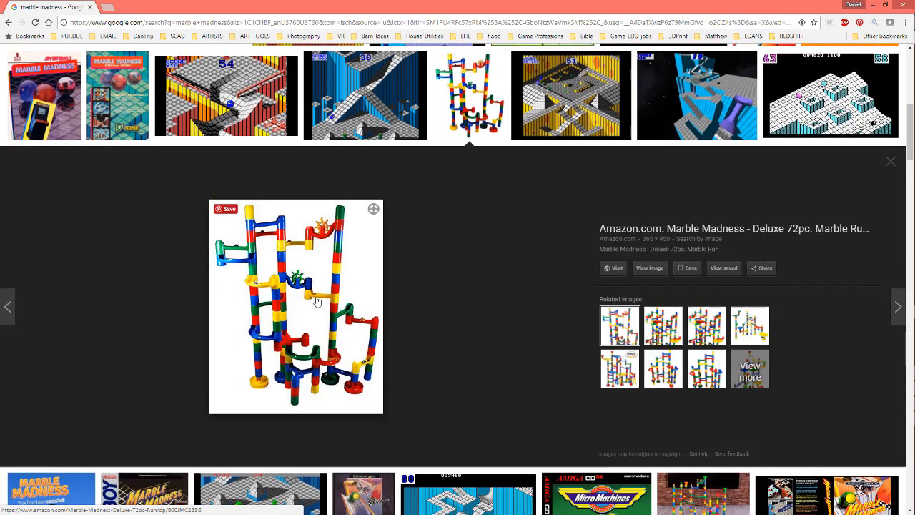
pyautogui.scroll(-4, 293, 275)
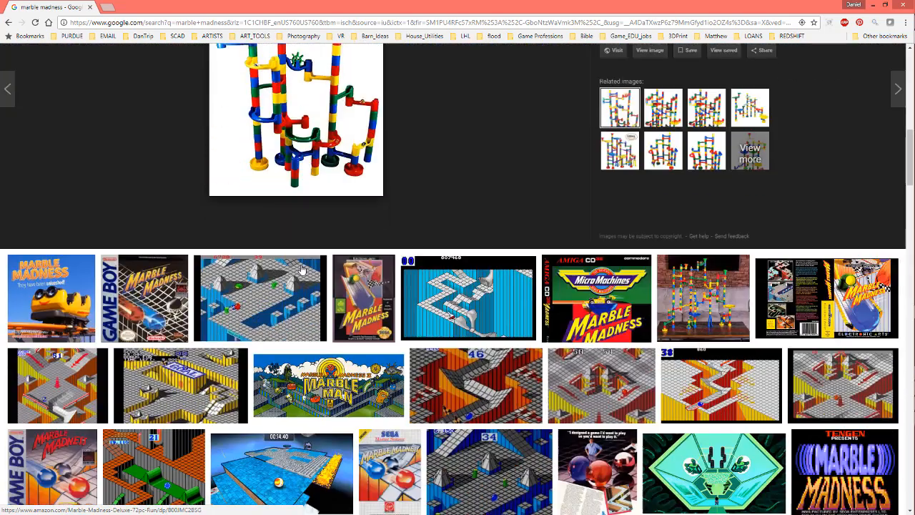
pyautogui.scroll(6, 303, 265)
pyautogui.scroll(4, 301, 267)
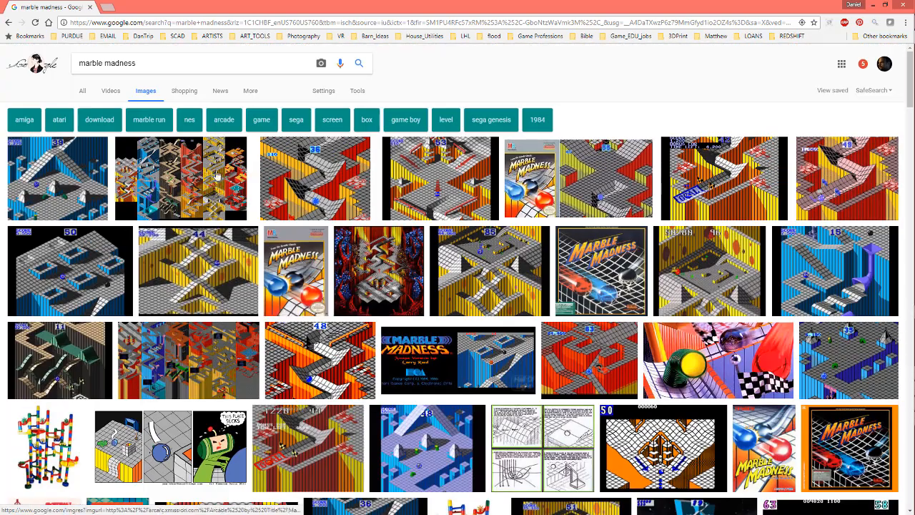
# Search Google Images for "marble wooden track"
pyautogui.moveTo(137, 65); pyautogui.dragTo(109, 70)
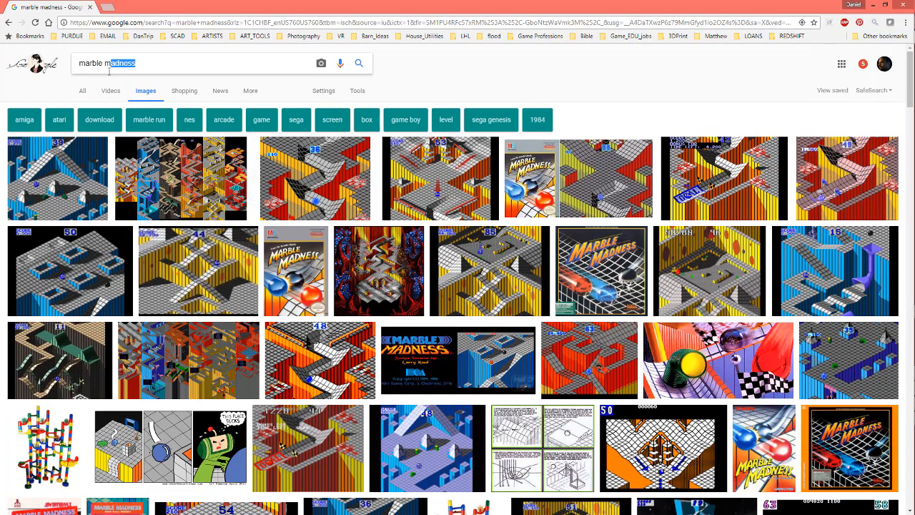
pyautogui.write('woode')
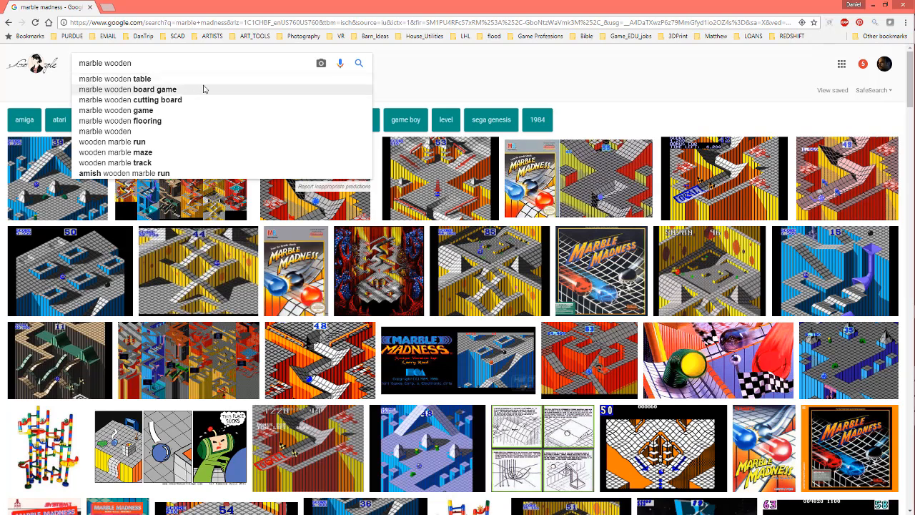
pyautogui.write('ack')
pyautogui.press('Return')
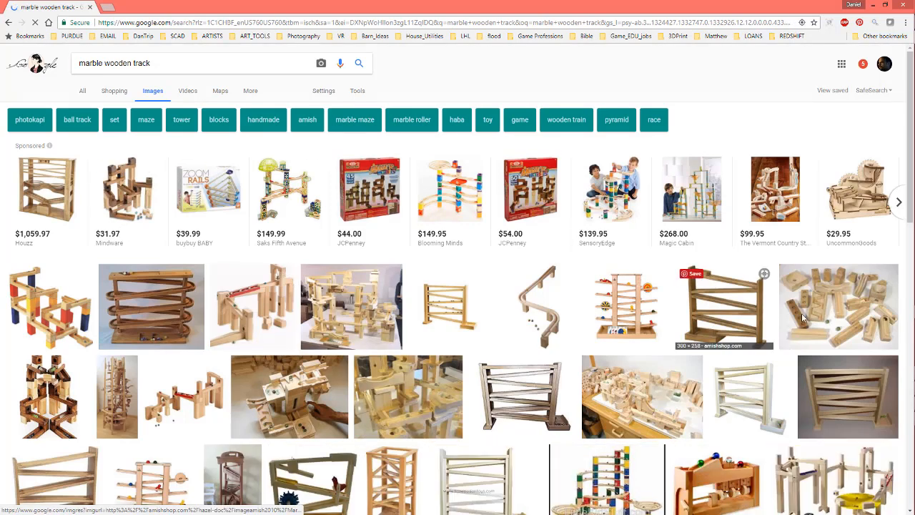
# Browse the wooden marble track results, enlarge two marble run photos for their construction, and return to Maya
pyautogui.scroll(-1, 431, 327)
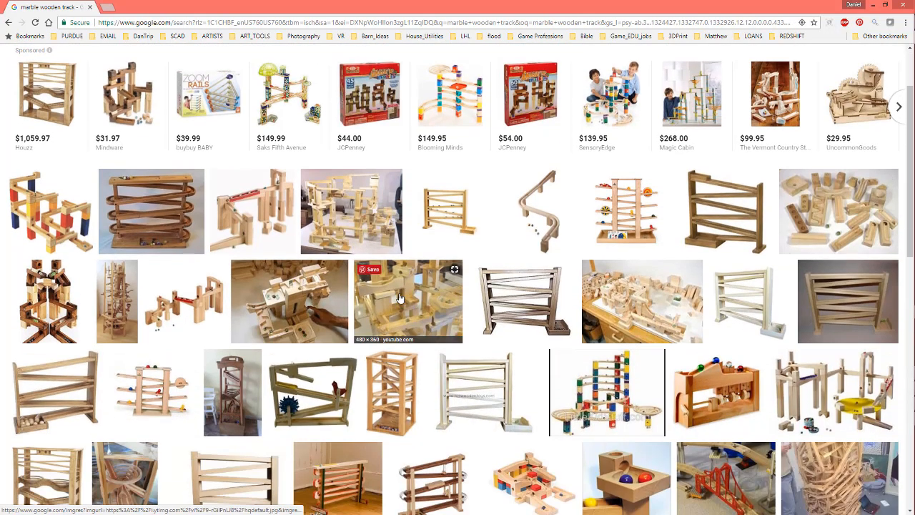
pyautogui.click(407, 297)
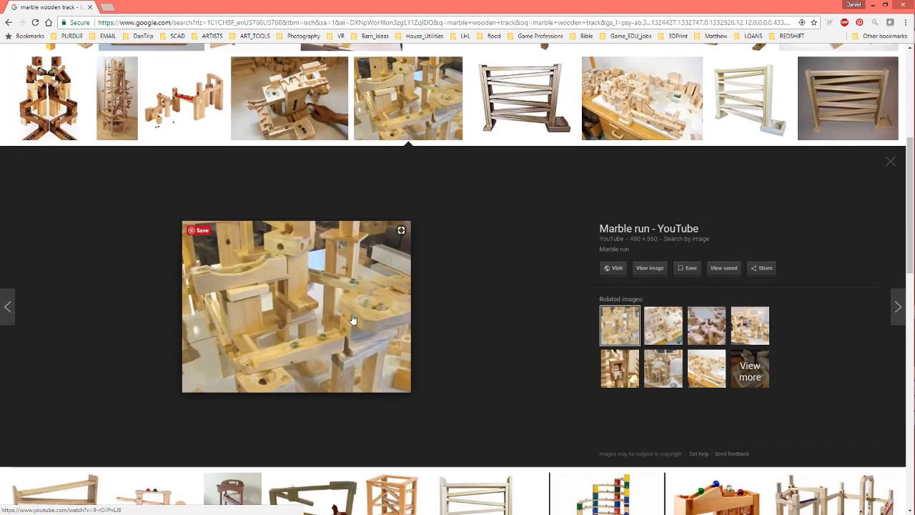
pyautogui.scroll(-4, 354, 319)
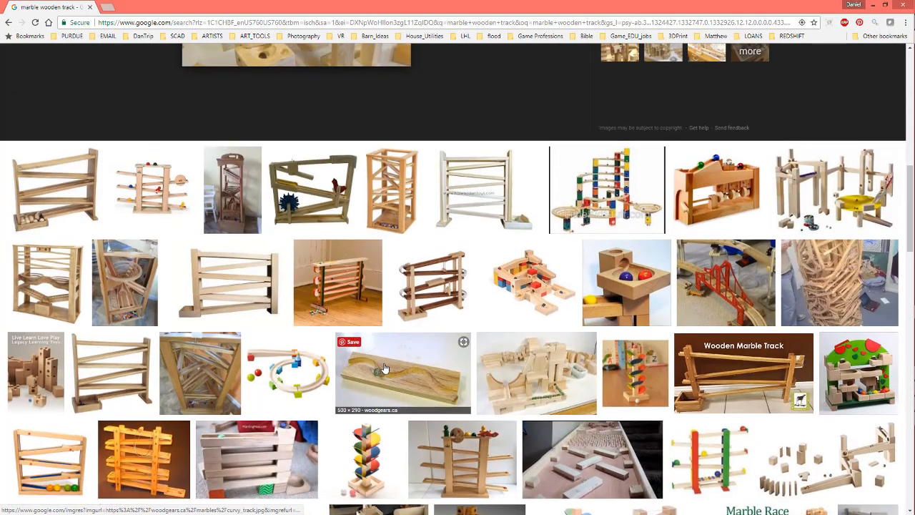
pyautogui.scroll(-3, 385, 368)
pyautogui.scroll(-2, 385, 368)
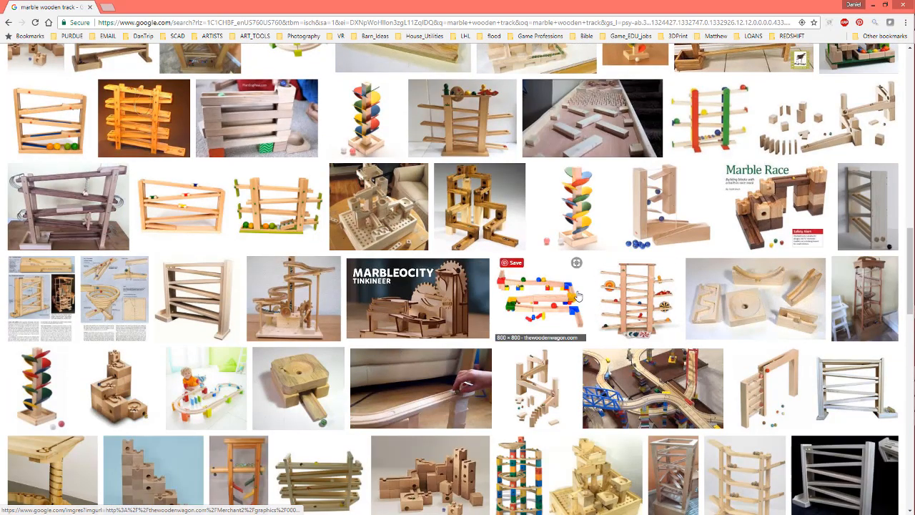
pyautogui.click(477, 219)
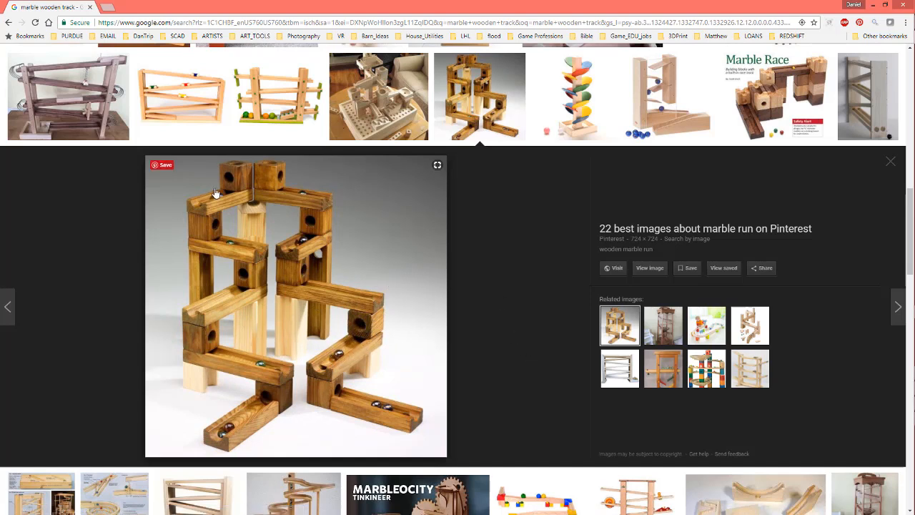
pyautogui.scroll(-3, 361, 263)
pyautogui.scroll(-3, 361, 263)
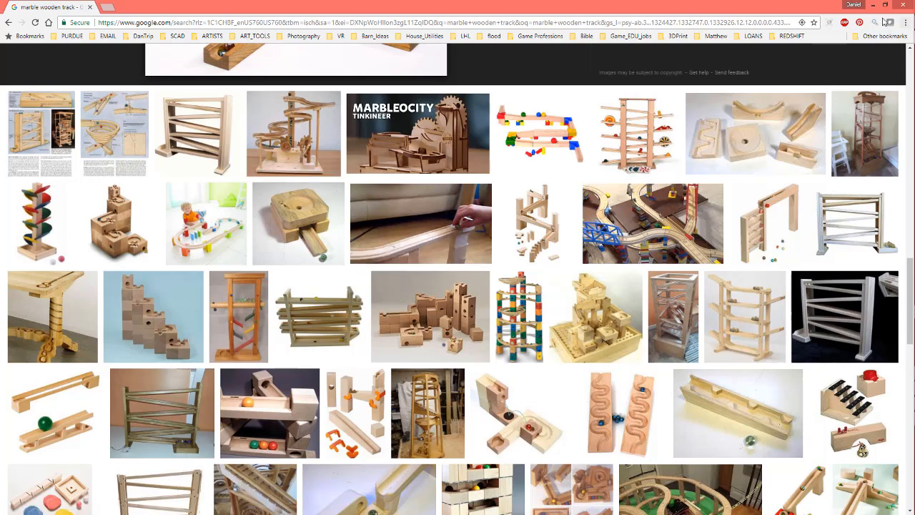
pyautogui.click(873, 5)
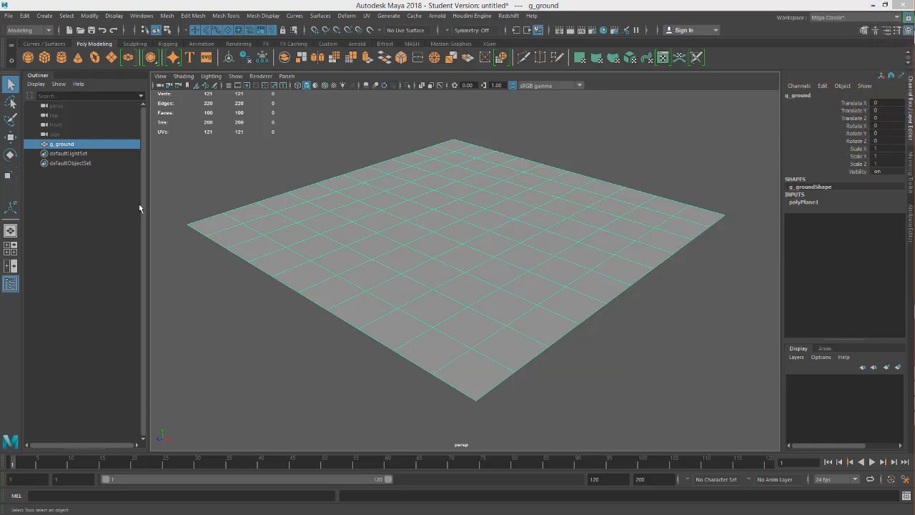
# Create a polygon cube on the ground plane with width, height and depth set to 10
pyautogui.keyDown('alt'); pyautogui.moveTo(444, 203); pyautogui.dragTo(482, 222); pyautogui.keyUp('alt')
pyautogui.keyDown('alt'); pyautogui.moveTo(481, 222); pyautogui.dragTo(412, 214, button='right'); pyautogui.keyUp('alt')
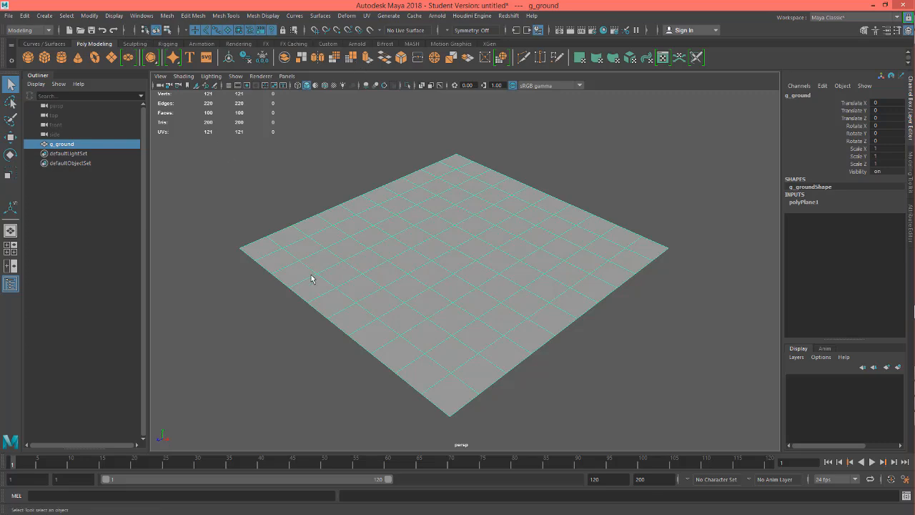
pyautogui.click(45, 57)
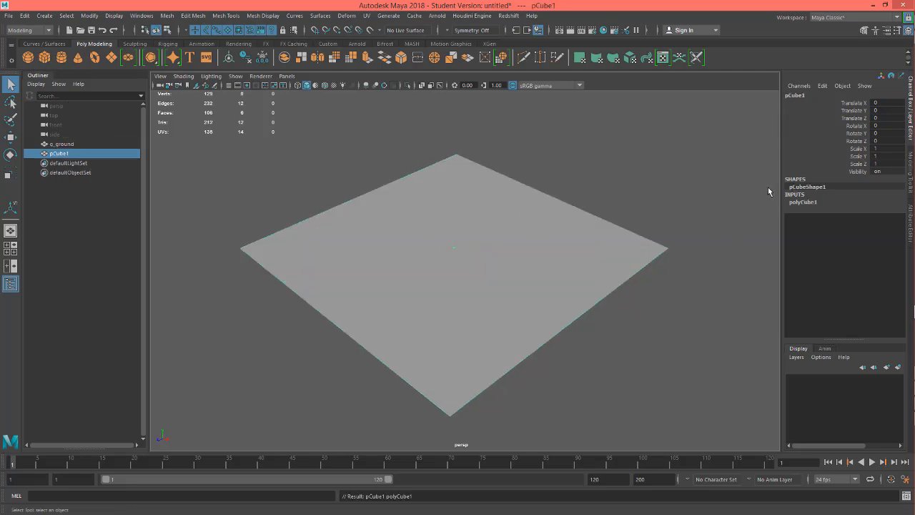
pyautogui.click(804, 203)
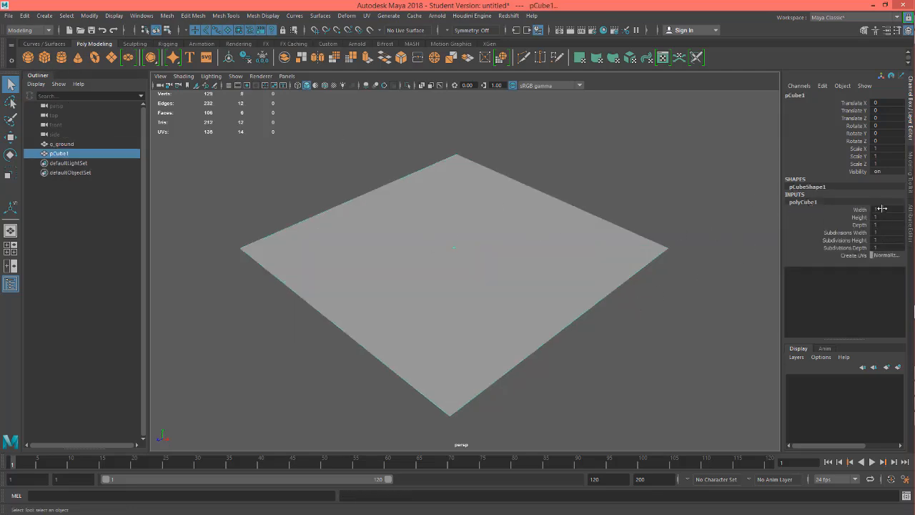
pyautogui.moveTo(882, 208); pyautogui.dragTo(887, 225)
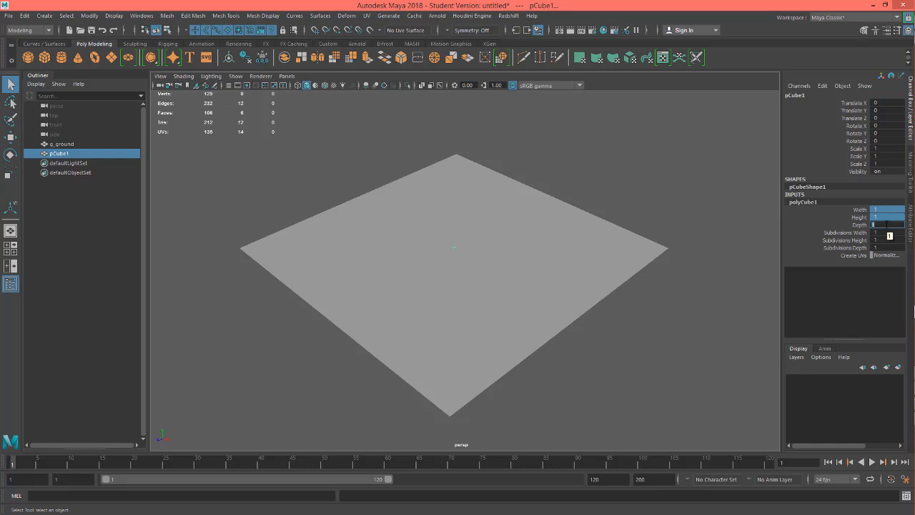
pyautogui.write('10')
pyautogui.press('Return')
# Set the cube's Translate Y to 10
pyautogui.click(877, 110)
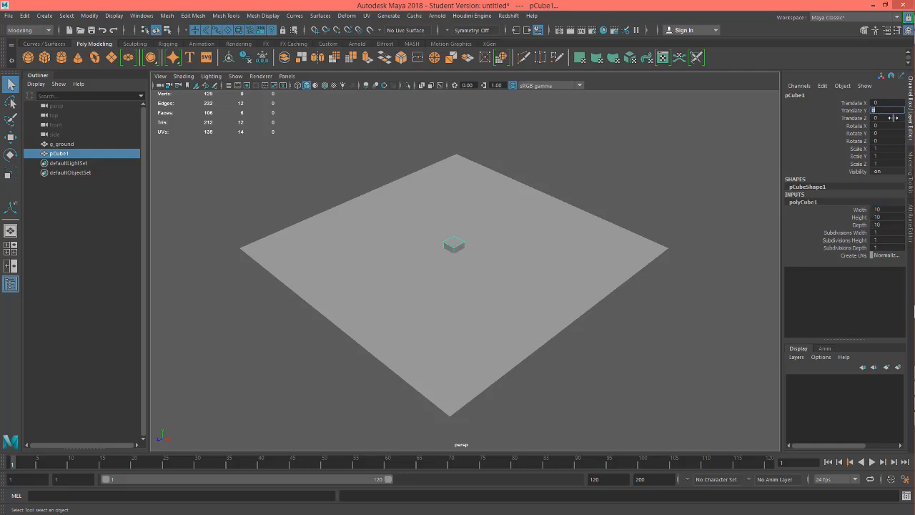
pyautogui.write('10')
pyautogui.press('Return')
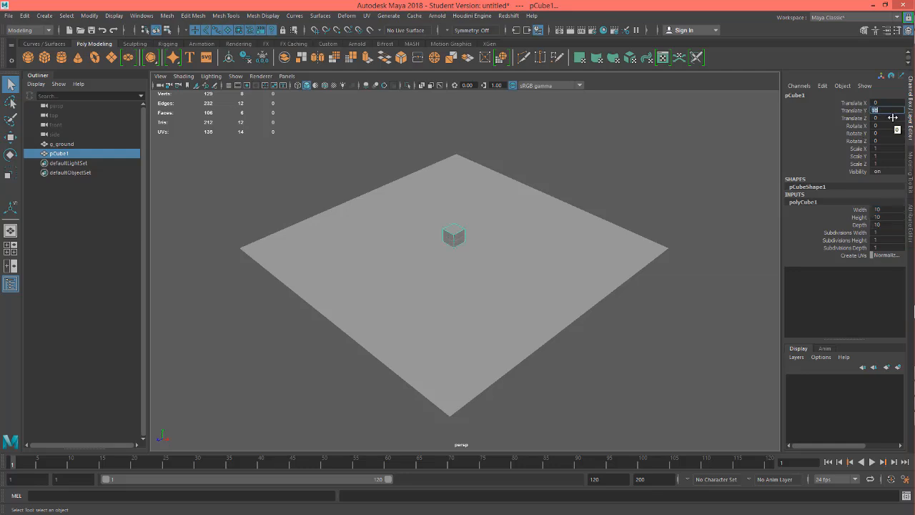
# Set the cube's Translate Y to 5 so that it sits on the ground plane
pyautogui.keyDown('alt'); pyautogui.moveTo(379, 313); pyautogui.dragTo(447, 227); pyautogui.keyUp('alt')
pyautogui.click(876, 109)
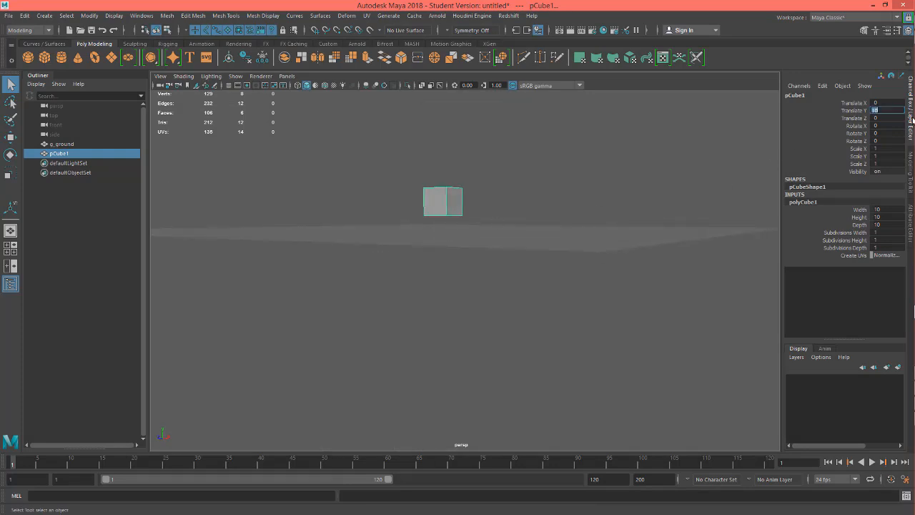
pyautogui.write('5')
pyautogui.press('Return')
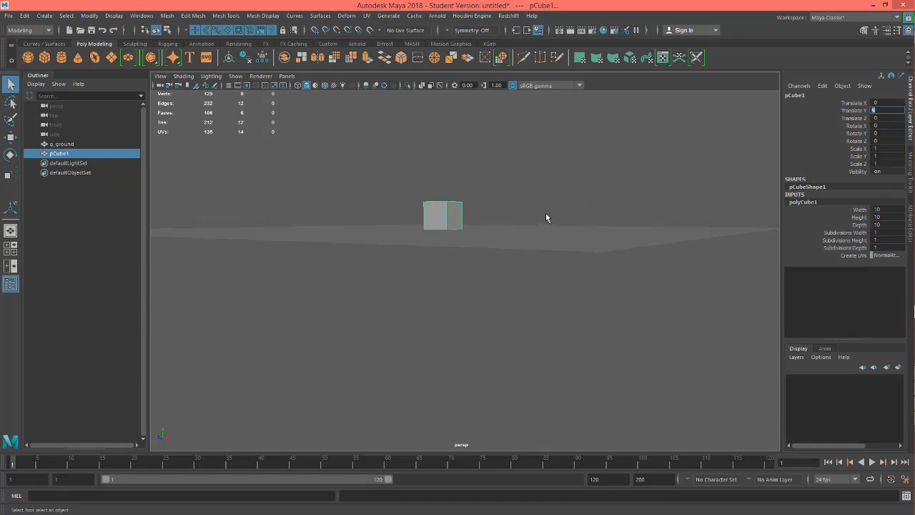
pyautogui.keyDown('alt'); pyautogui.moveTo(546, 217); pyautogui.dragTo(429, 178); pyautogui.keyUp('alt')
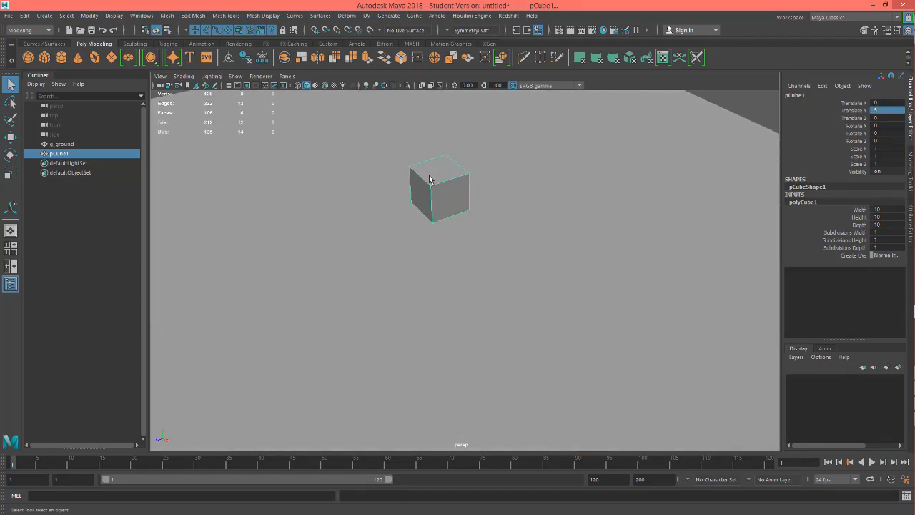
pyautogui.keyDown('alt'); pyautogui.moveTo(429, 179); pyautogui.dragTo(435, 266, button='middle'); pyautogui.keyUp('alt')
pyautogui.scroll(2, 434, 266)
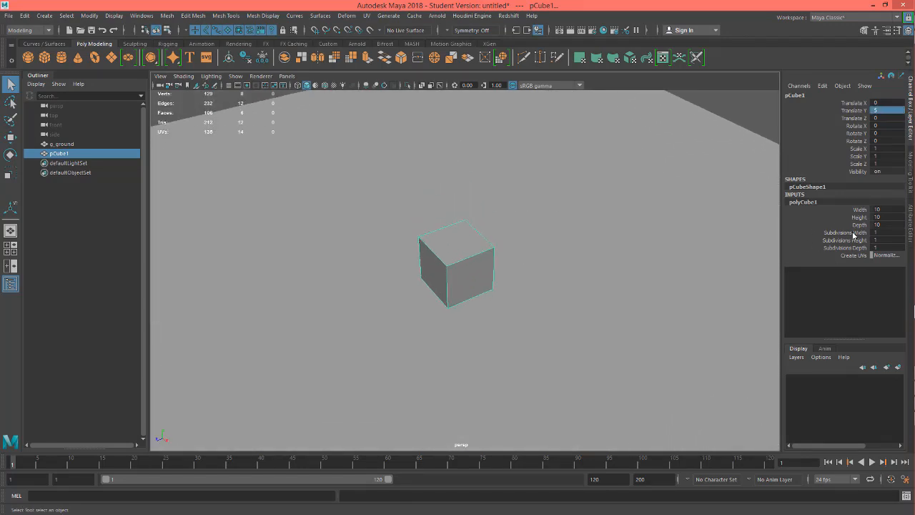
pyautogui.moveTo(432, 281)
pyautogui.keyDown('alt'); pyautogui.mouseDown()
pyautogui.moveTo(420, 268)
pyautogui.moveTo(417, 275)
pyautogui.mouseUp(); pyautogui.keyUp('alt')
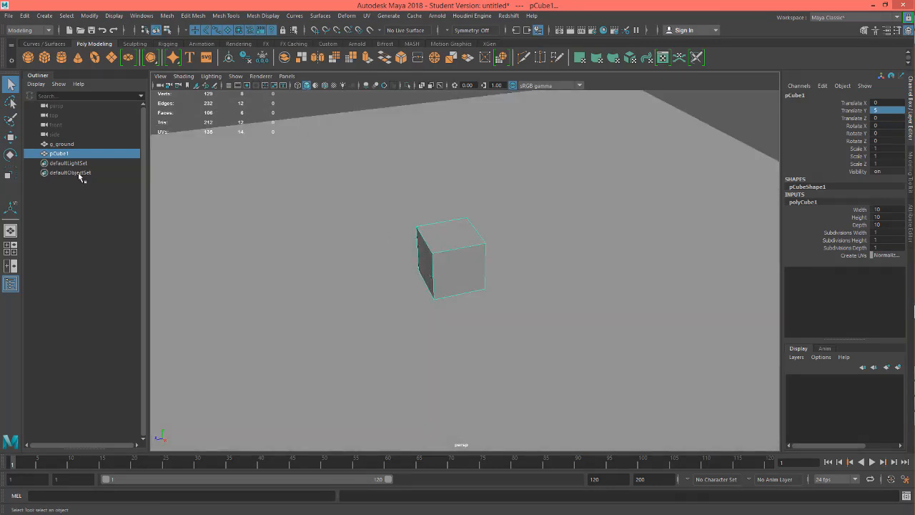
# Create a polygon cylinder with radius 2.5 and height 15, and set its Translate Y to 7.5
pyautogui.click(63, 58)
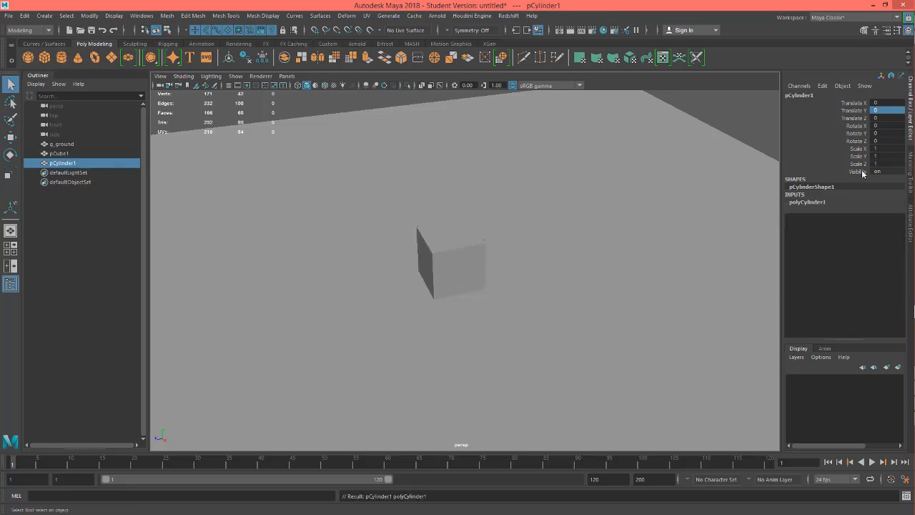
pyautogui.click(819, 202)
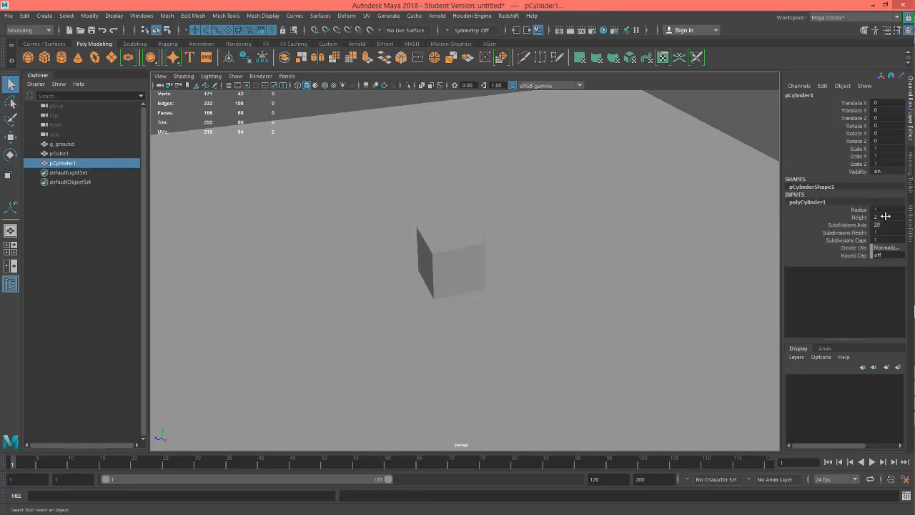
pyautogui.doubleClick(889, 210)
pyautogui.doubleClick(883, 218)
pyautogui.doubleClick(884, 111)
pyautogui.write('7.5')
pyautogui.press('Return')
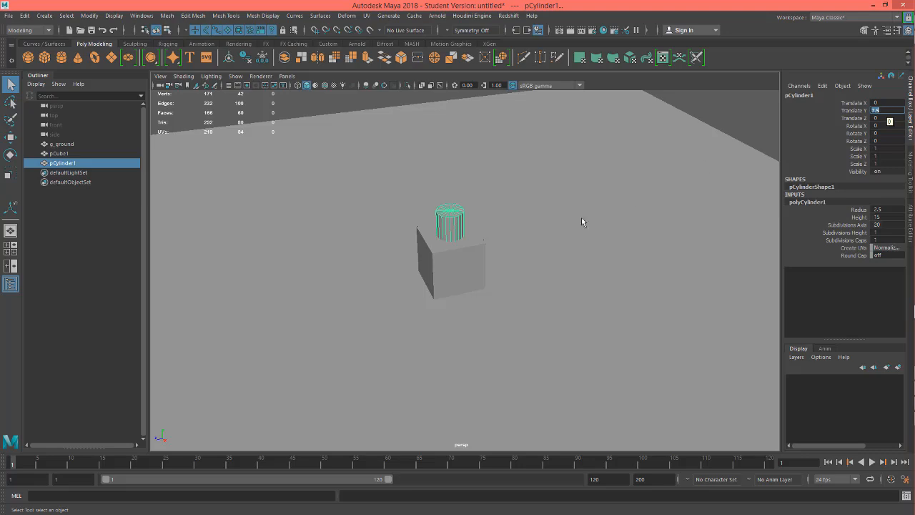
# Lower the cylinder vertically into the cube to a Translate Y of about 5.2
pyautogui.keyDown('alt'); pyautogui.moveTo(582, 219); pyautogui.dragTo(516, 191); pyautogui.keyUp('alt')
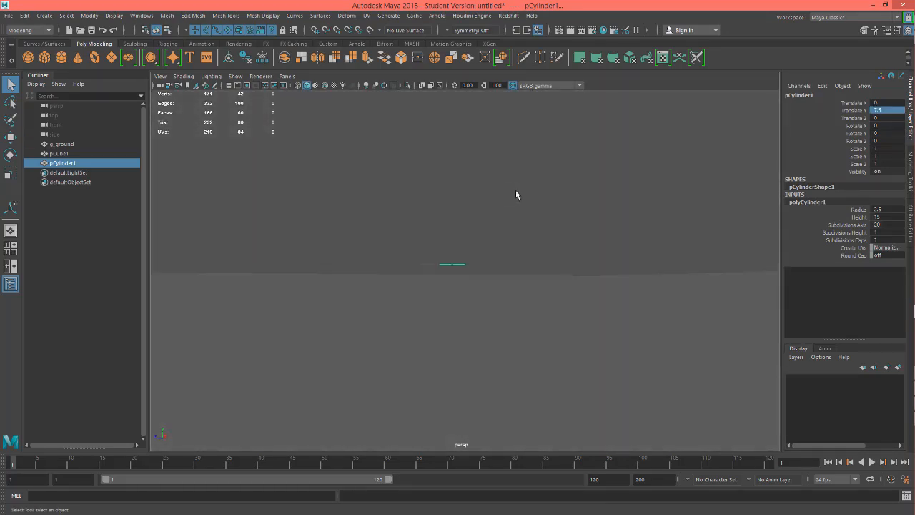
pyautogui.press('w')
pyautogui.moveTo(451, 183); pyautogui.dragTo(450, 190)
pyautogui.keyDown('alt'); pyautogui.moveTo(525, 175); pyautogui.dragTo(539, 241); pyautogui.keyUp('alt')
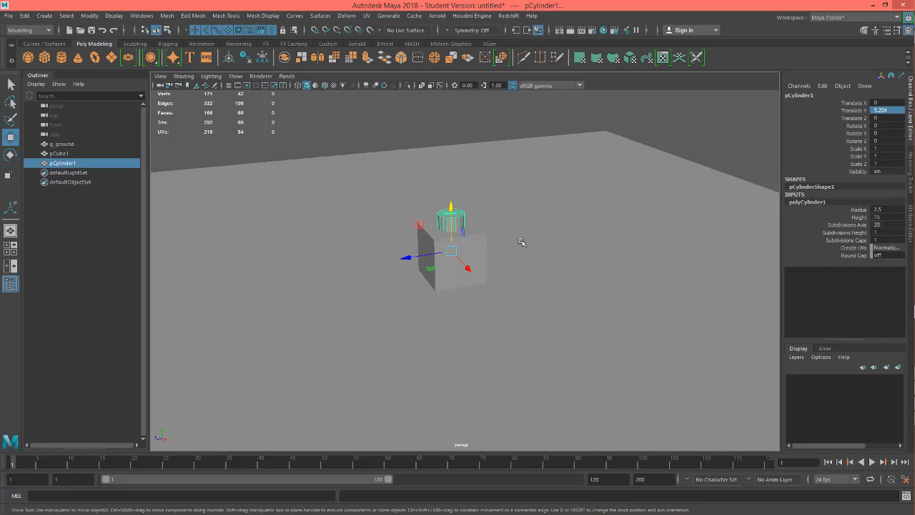
pyautogui.keyDown('alt'); pyautogui.moveTo(498, 233); pyautogui.dragTo(522, 251); pyautogui.keyUp('alt')
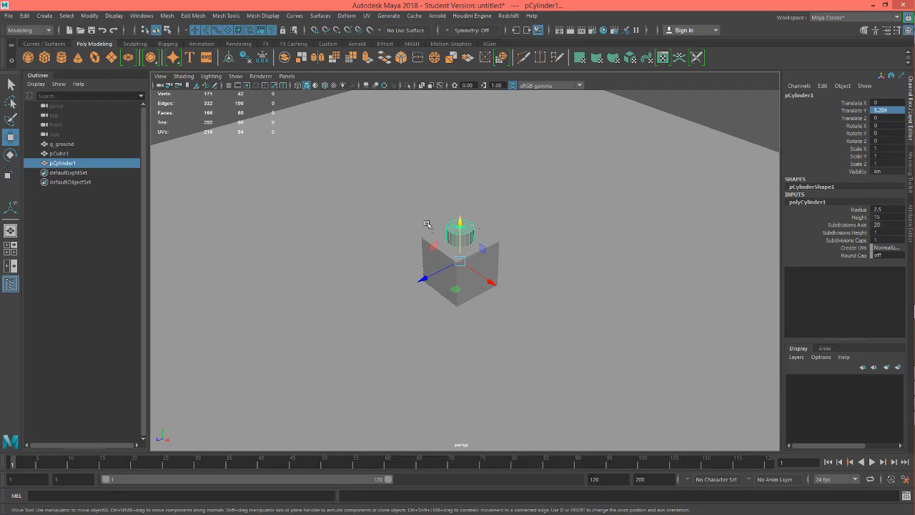
# Try a Boolean Difference that subtracts the vertical cylinder from the cube, and undo it
pyautogui.scroll(3, 601, 198)
pyautogui.keyDown('alt'); pyautogui.moveTo(601, 199); pyautogui.dragTo(608, 221); pyautogui.keyUp('alt')
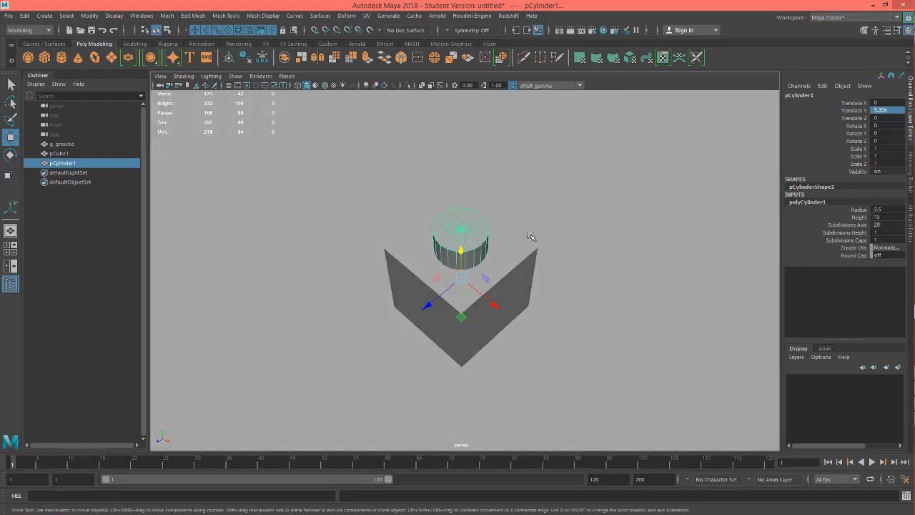
pyautogui.keyDown('alt'); pyautogui.moveTo(533, 236); pyautogui.dragTo(522, 228); pyautogui.keyUp('alt')
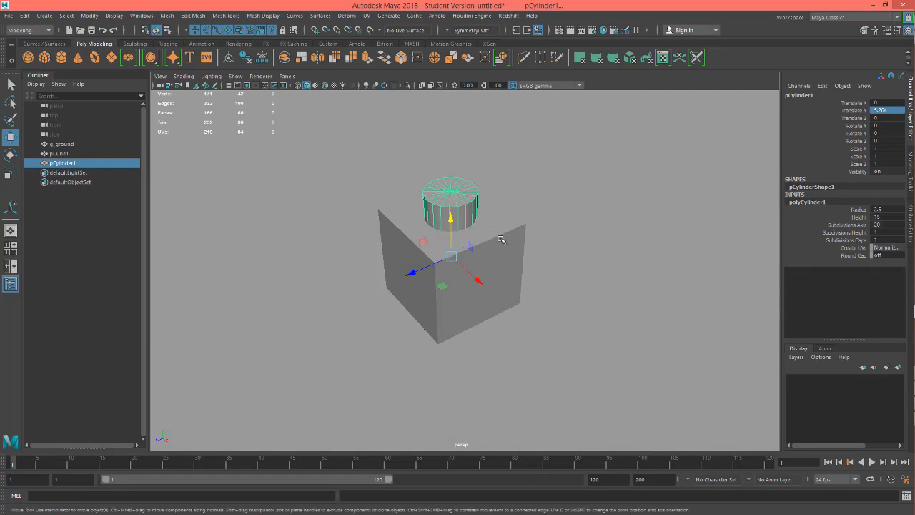
pyautogui.click(413, 229)
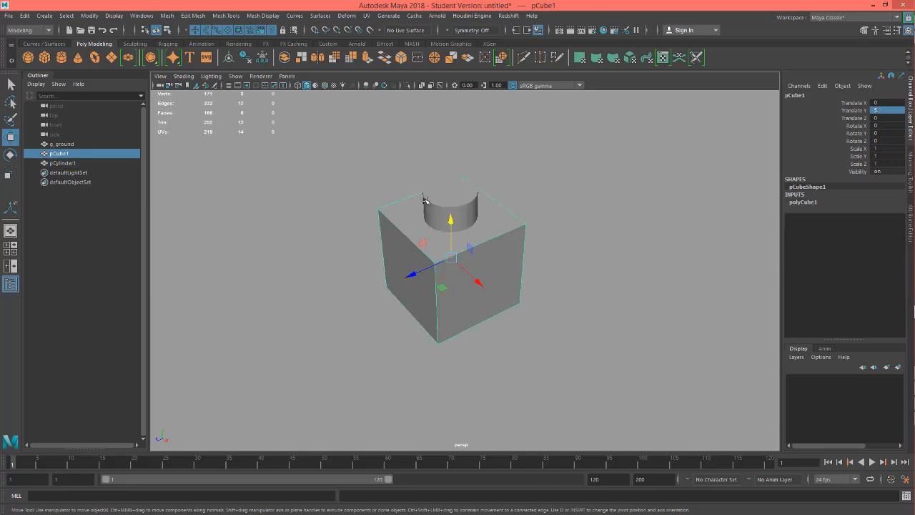
pyautogui.keyDown('shift'); pyautogui.click(426, 201); pyautogui.keyUp('shift')
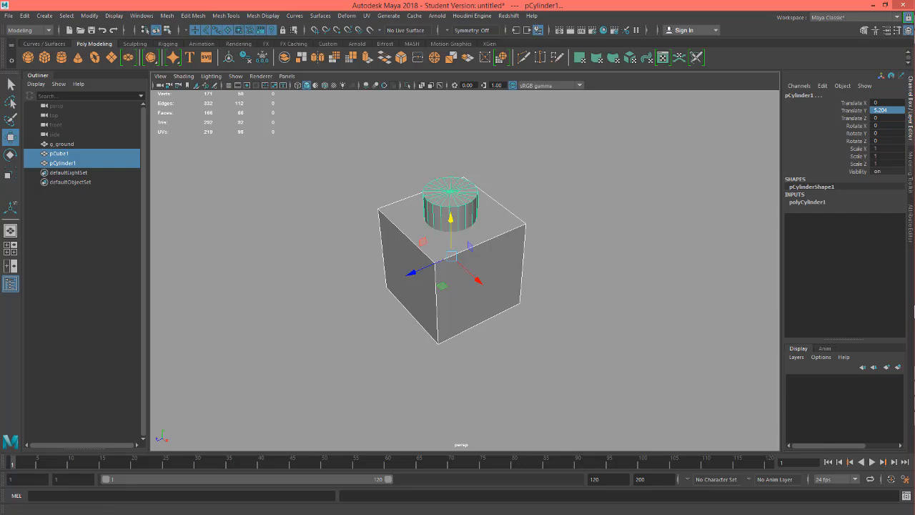
pyautogui.press('t')
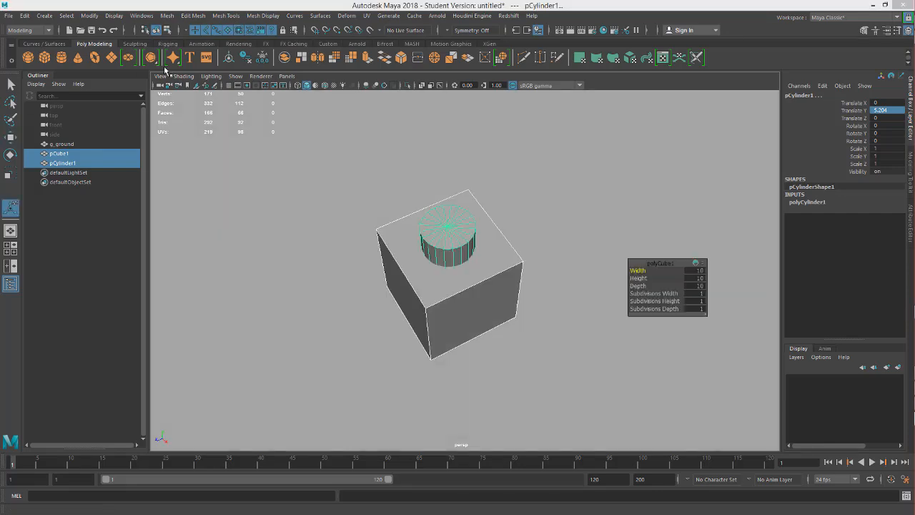
pyautogui.click(168, 16)
pyautogui.moveTo(187, 44)
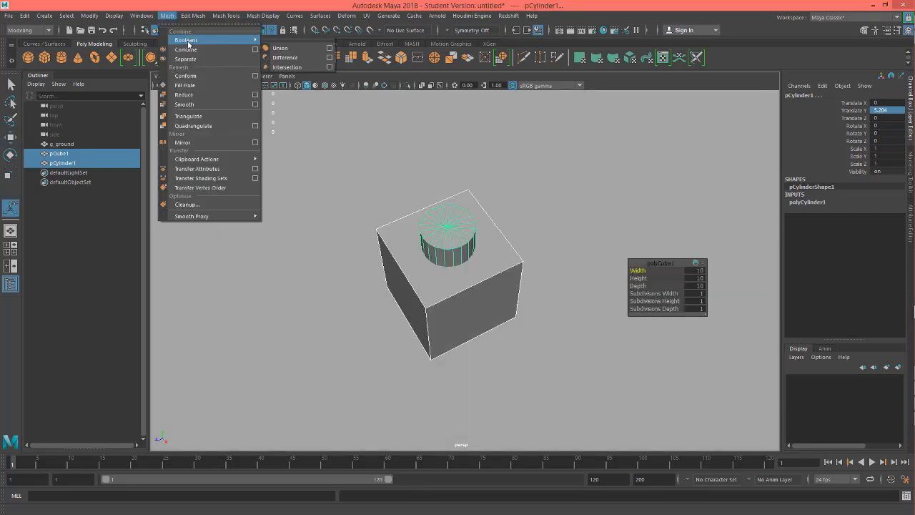
pyautogui.click(296, 58)
pyautogui.keyDown('alt'); pyautogui.moveTo(471, 274); pyautogui.dragTo(433, 262); pyautogui.keyUp('alt')
pyautogui.moveTo(474, 283)
pyautogui.keyDown('alt'); pyautogui.mouseDown()
pyautogui.moveTo(466, 302)
pyautogui.moveTo(474, 289)
pyautogui.moveTo(474, 298)
pyautogui.mouseUp(); pyautogui.keyUp('alt')
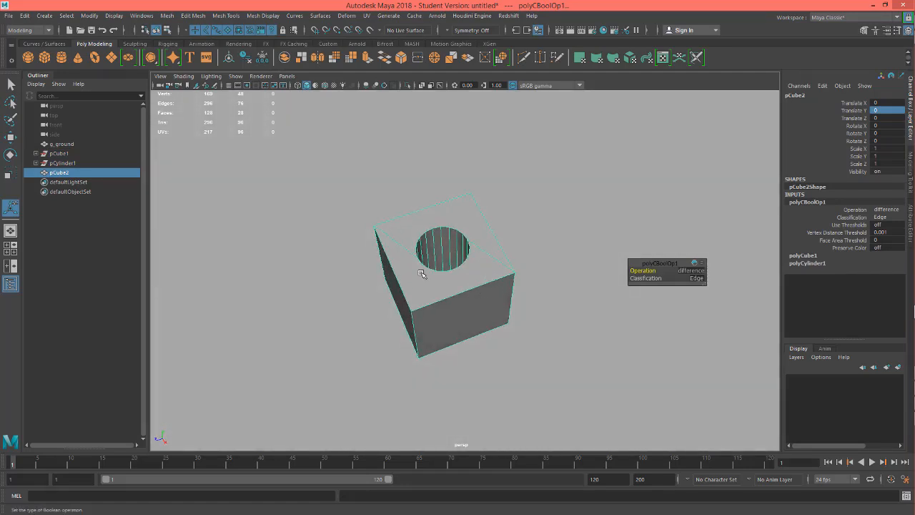
pyautogui.keyDown('alt'); pyautogui.moveTo(423, 276); pyautogui.dragTo(421, 267); pyautogui.keyUp('alt')
pyautogui.hotkey('ctrl', 'z')
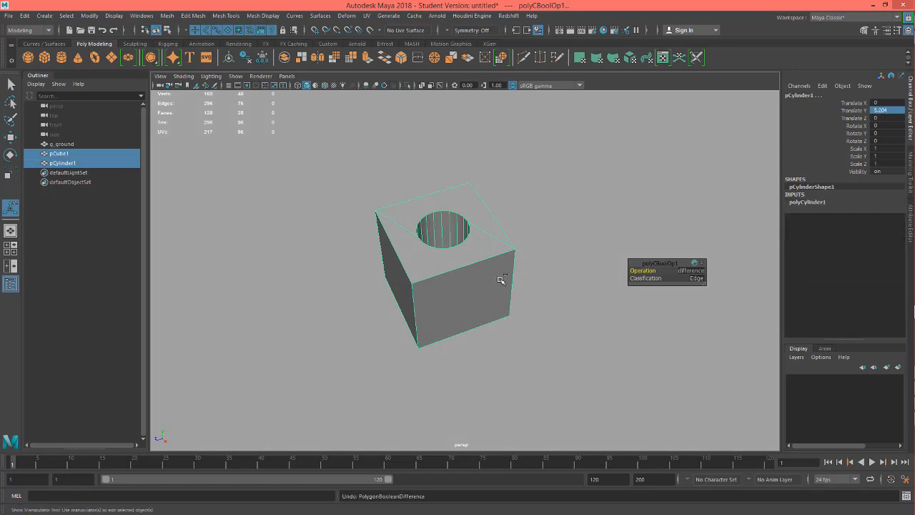
pyautogui.hotkey('ctrl', 'z')
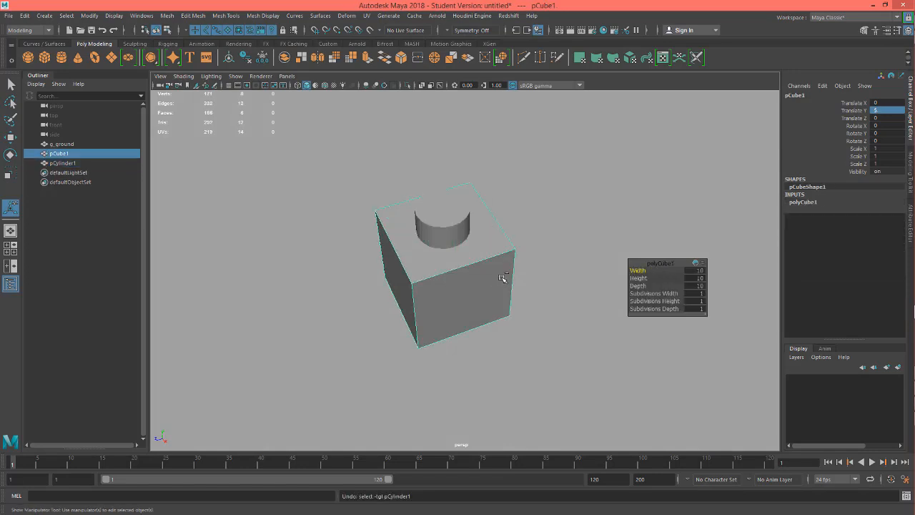
# Repeat the Boolean Difference with the cube selected before the cylinder, and undo the repeated cut
pyautogui.keyDown('shift'); pyautogui.click(438, 225); pyautogui.keyUp('shift')
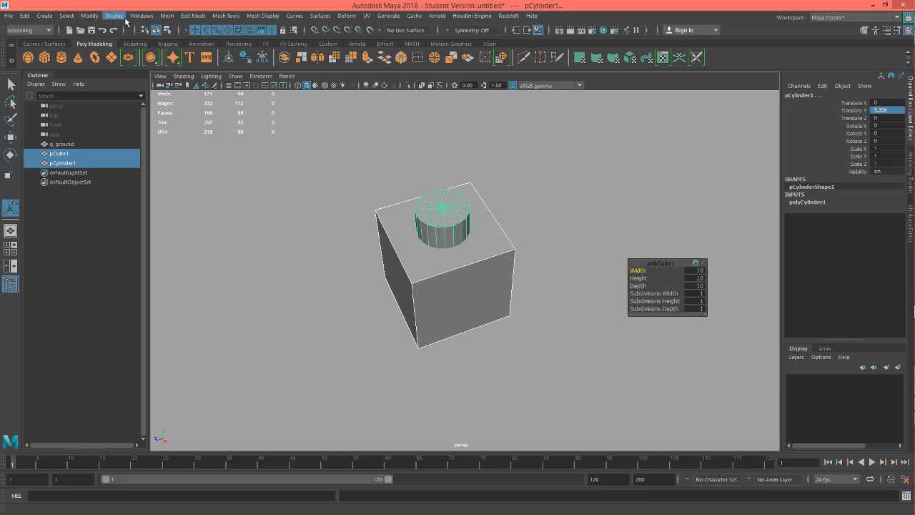
pyautogui.click(166, 16)
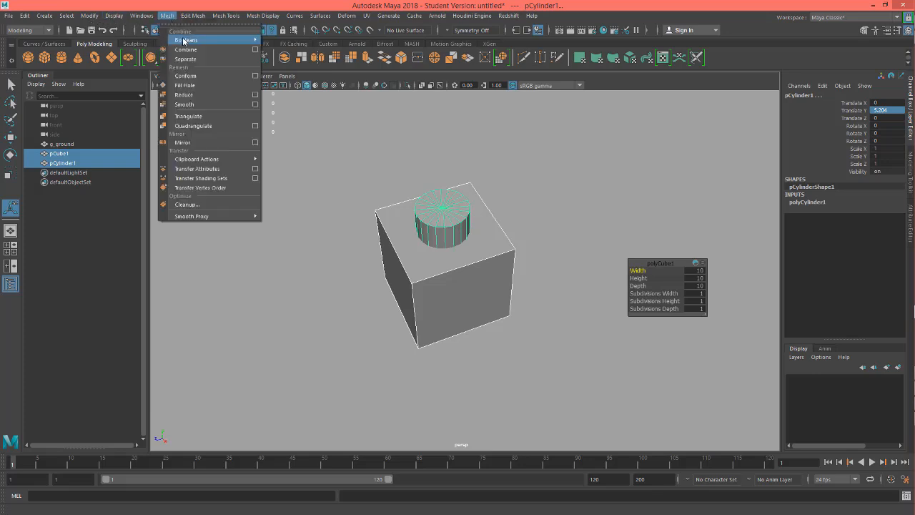
pyautogui.moveTo(207, 40)
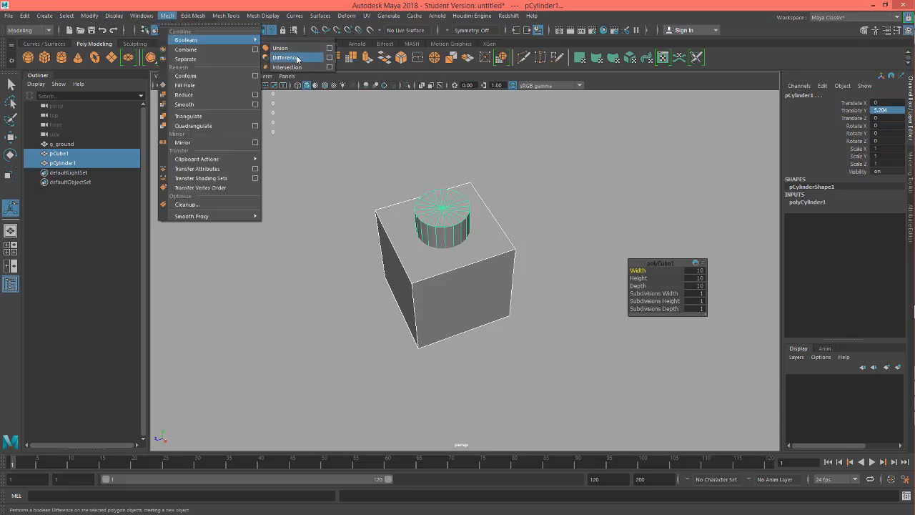
pyautogui.click(289, 60)
pyautogui.keyDown('alt'); pyautogui.moveTo(465, 237); pyautogui.dragTo(448, 232); pyautogui.keyUp('alt')
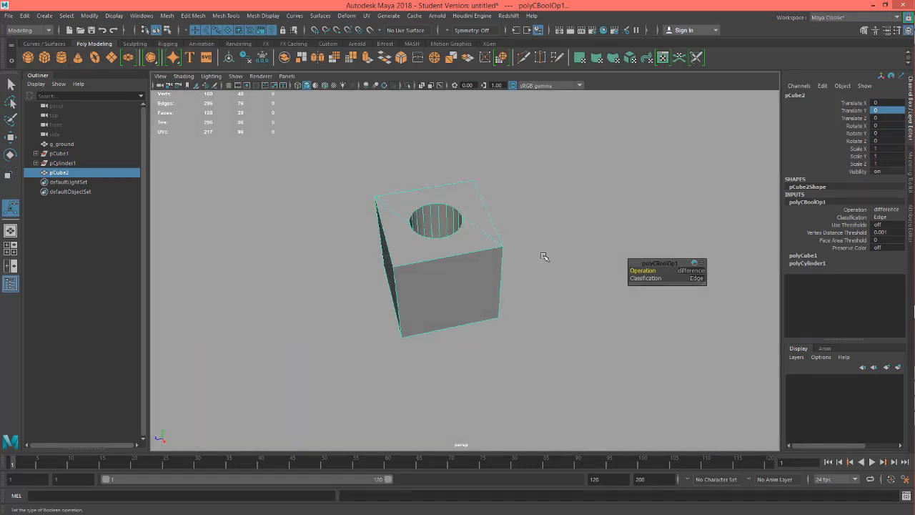
pyautogui.hotkey('ctrl', 'z')
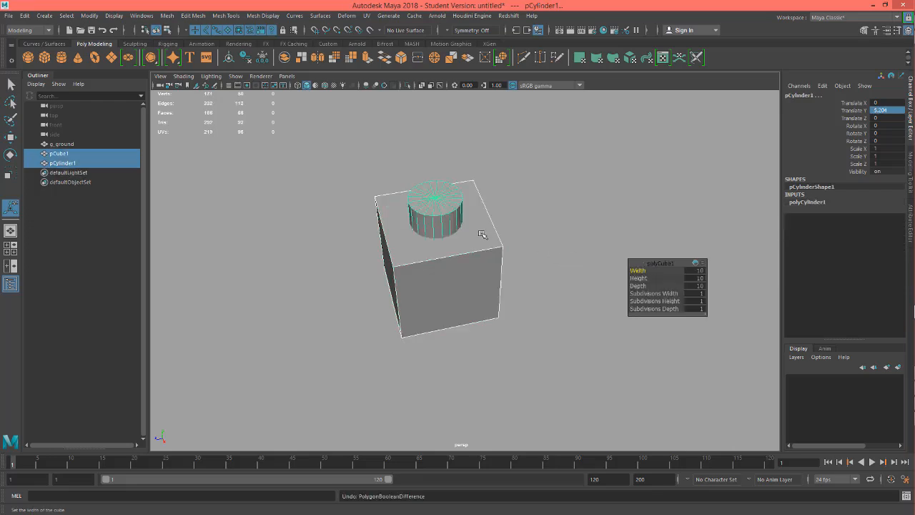
# Duplicate the cylinder and set the duplicate's Rotate Z to 90 so that it lies horizontally through the cube
pyautogui.click(445, 213)
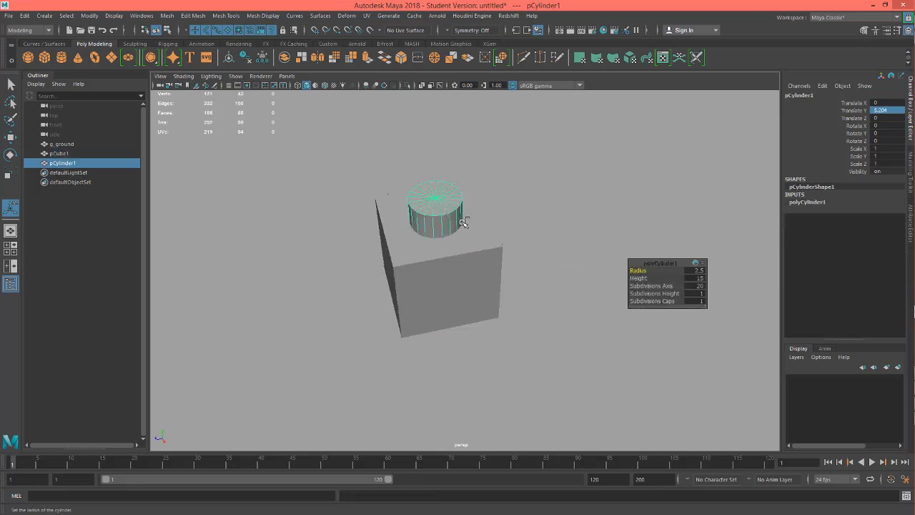
pyautogui.hotkey('ctrl', 'd')
pyautogui.press('e')
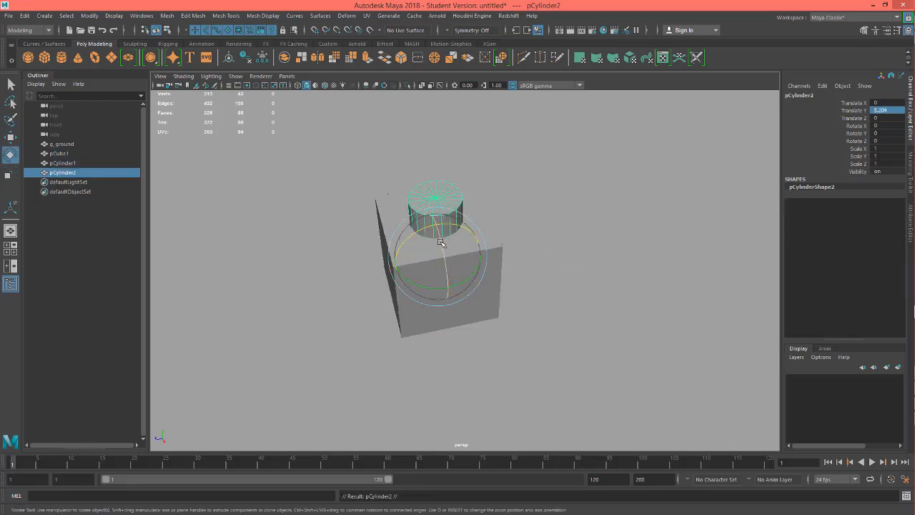
pyautogui.moveTo(443, 239); pyautogui.dragTo(448, 296)
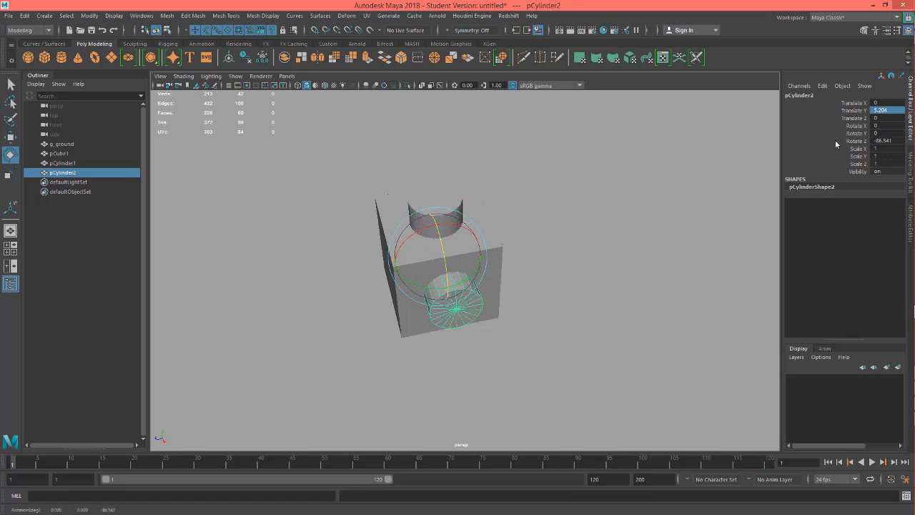
pyautogui.click(887, 110)
pyautogui.click(884, 141)
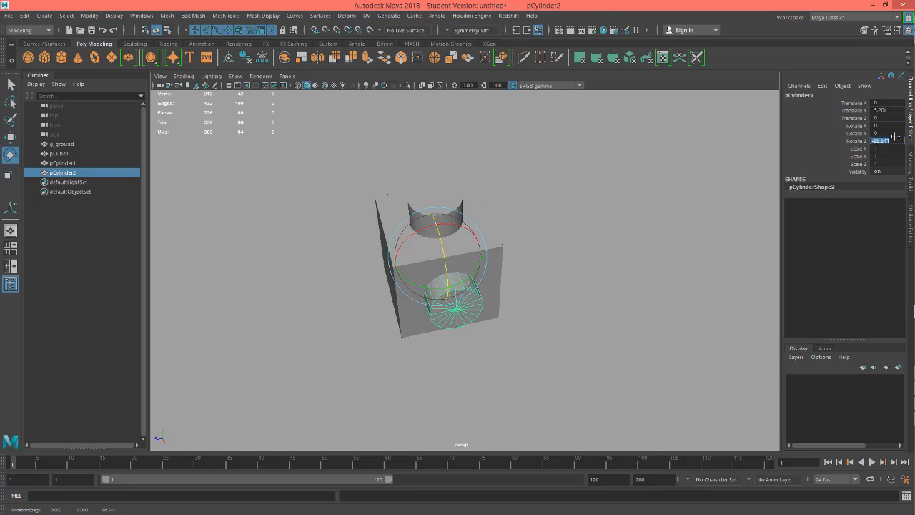
pyautogui.write('90')
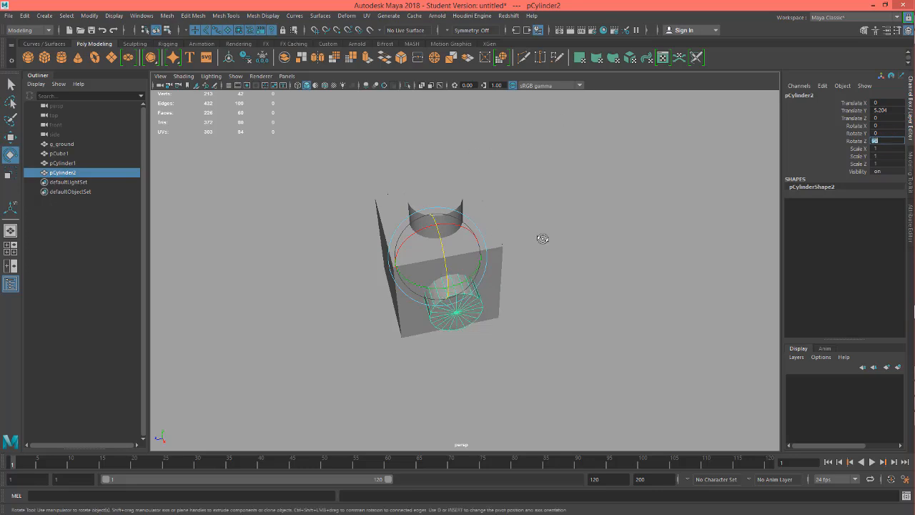
pyautogui.press('Return')
# Subtract the original vertical cylinder from the cube with a Boolean Difference
pyautogui.click(497, 243)
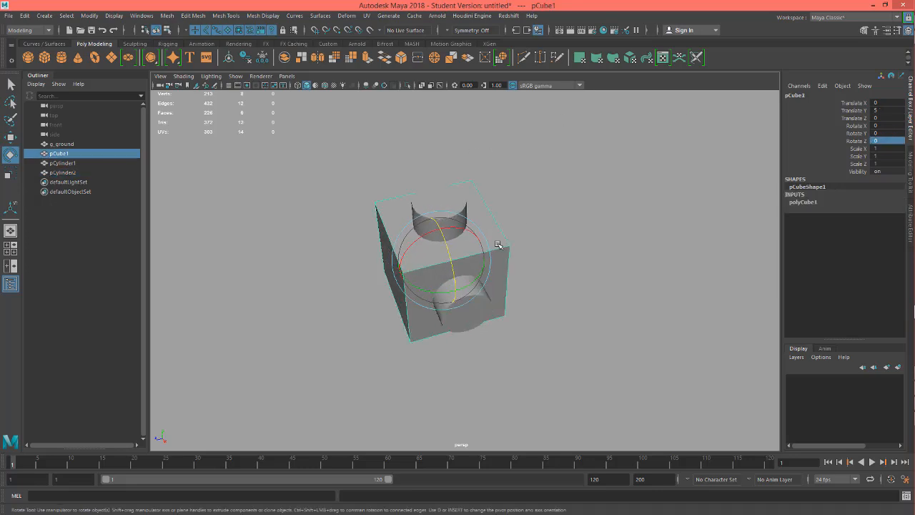
pyautogui.keyDown('shift'); pyautogui.click(458, 202); pyautogui.keyUp('shift')
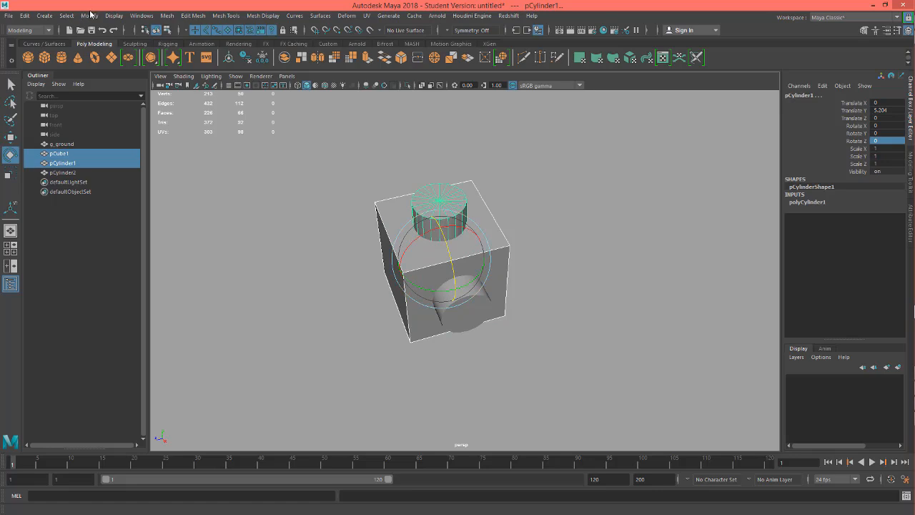
pyautogui.click(166, 16)
pyautogui.moveTo(196, 42)
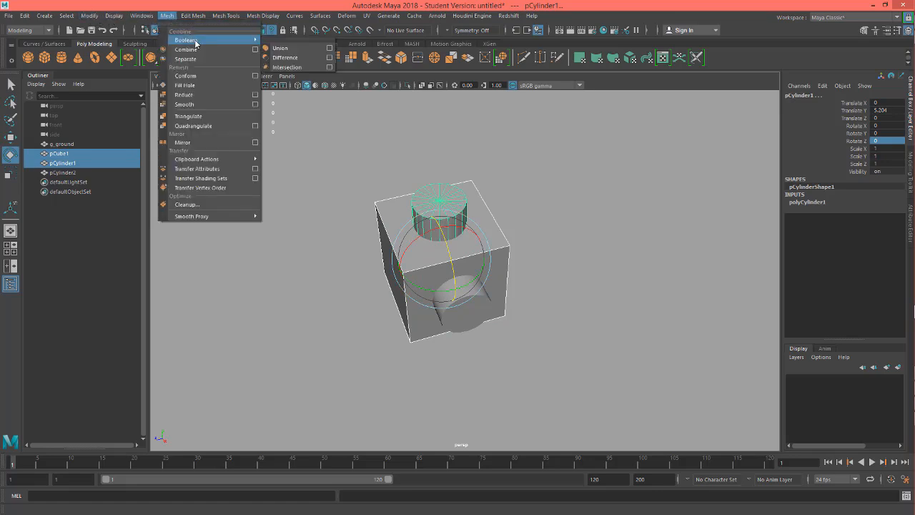
pyautogui.click(285, 57)
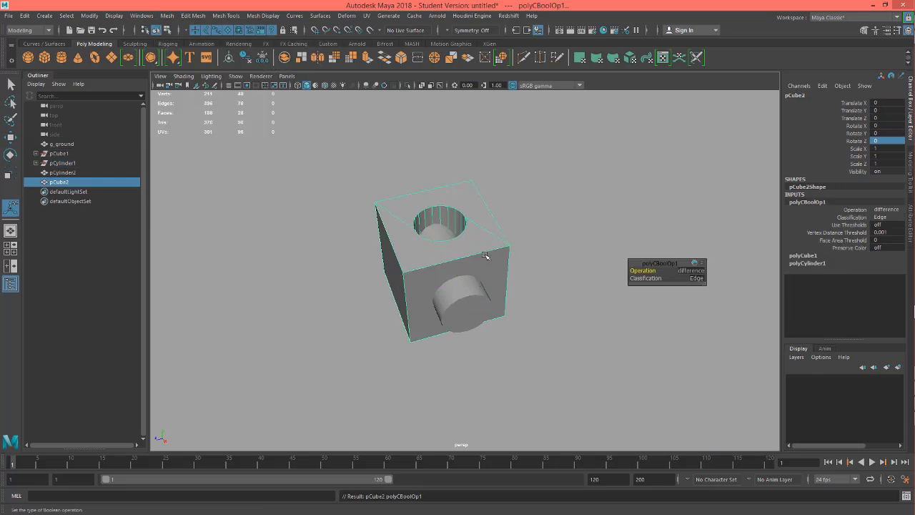
# Subtract the horizontal cylinder from the cube with a Boolean Difference and inspect the intersecting holes
pyautogui.keyDown('shift'); pyautogui.click(470, 297); pyautogui.keyUp('shift')
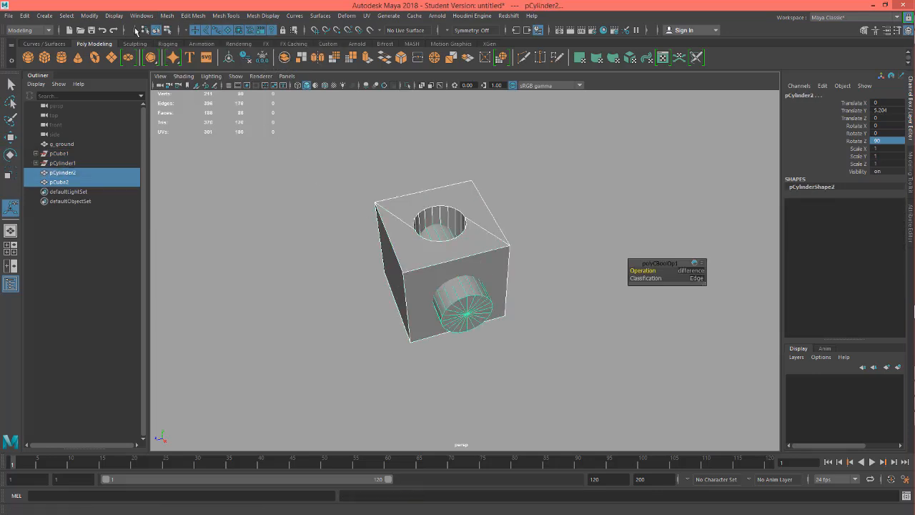
pyautogui.click(171, 16)
pyautogui.moveTo(206, 40)
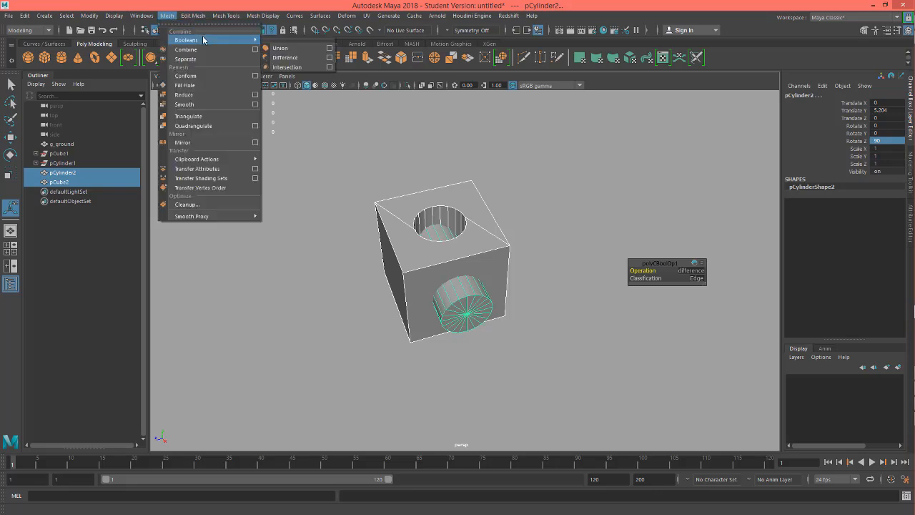
pyautogui.click(291, 59)
pyautogui.keyDown('alt'); pyautogui.moveTo(491, 231); pyautogui.dragTo(492, 213); pyautogui.keyUp('alt')
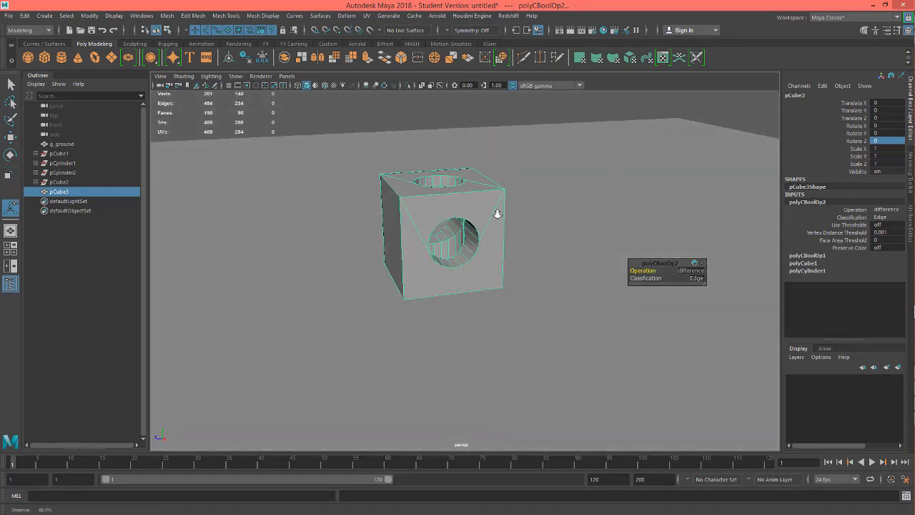
pyautogui.keyDown('alt'); pyautogui.moveTo(495, 212); pyautogui.dragTo(646, 227, button='right'); pyautogui.keyUp('alt')
pyautogui.keyDown('alt'); pyautogui.moveTo(534, 196); pyautogui.dragTo(582, 235); pyautogui.keyUp('alt')
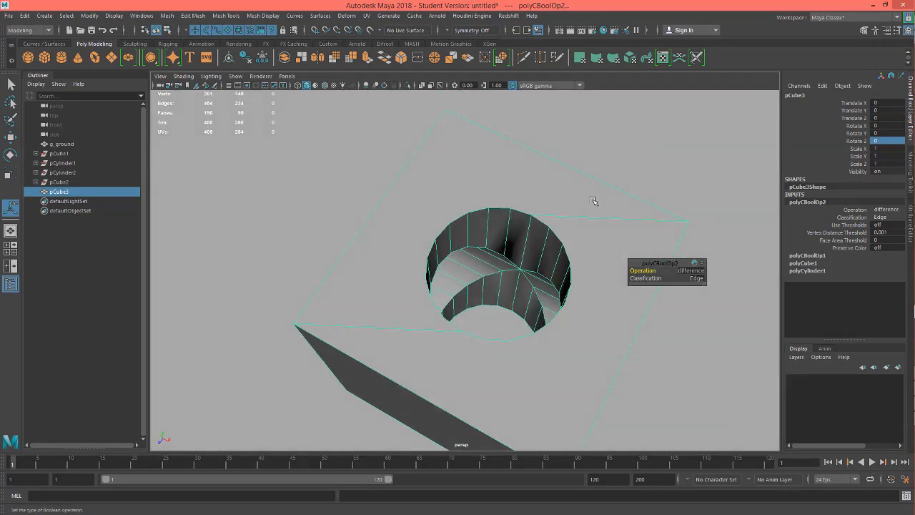
pyautogui.keyDown('alt'); pyautogui.moveTo(500, 256); pyautogui.dragTo(422, 208); pyautogui.keyUp('alt')
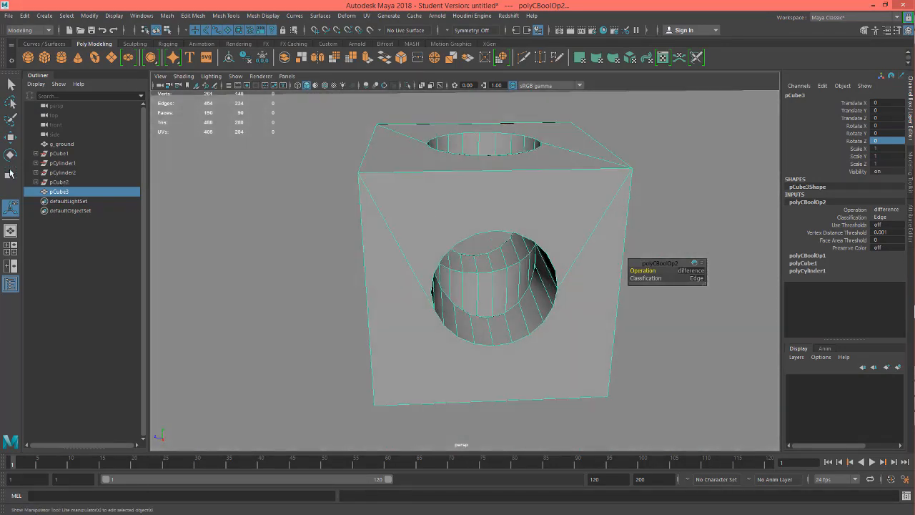
# Delete the construction history of the drilled cube and of all objects in the scene
pyautogui.click(245, 57)
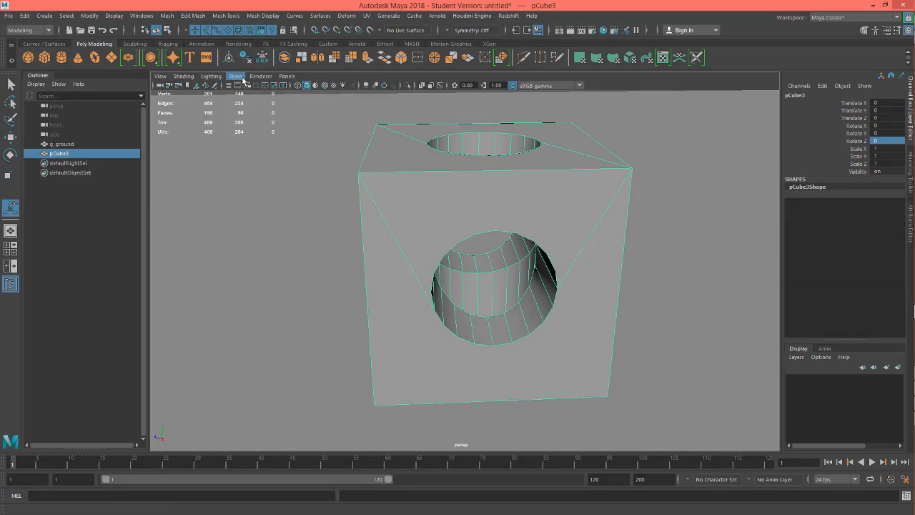
pyautogui.click(24, 15)
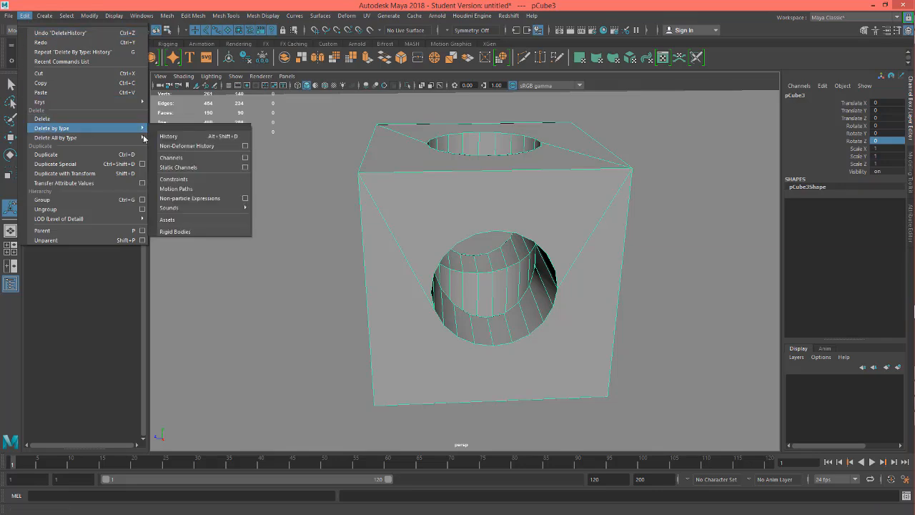
pyautogui.moveTo(64, 137)
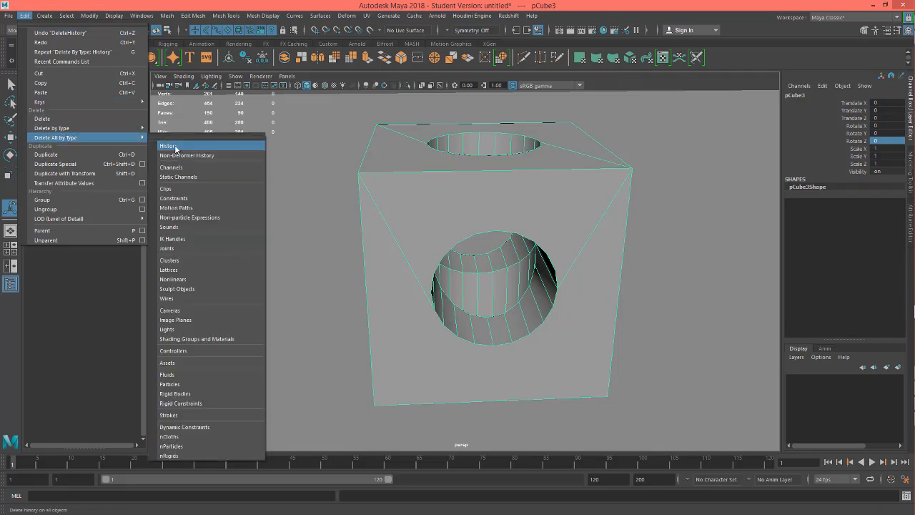
pyautogui.click(176, 147)
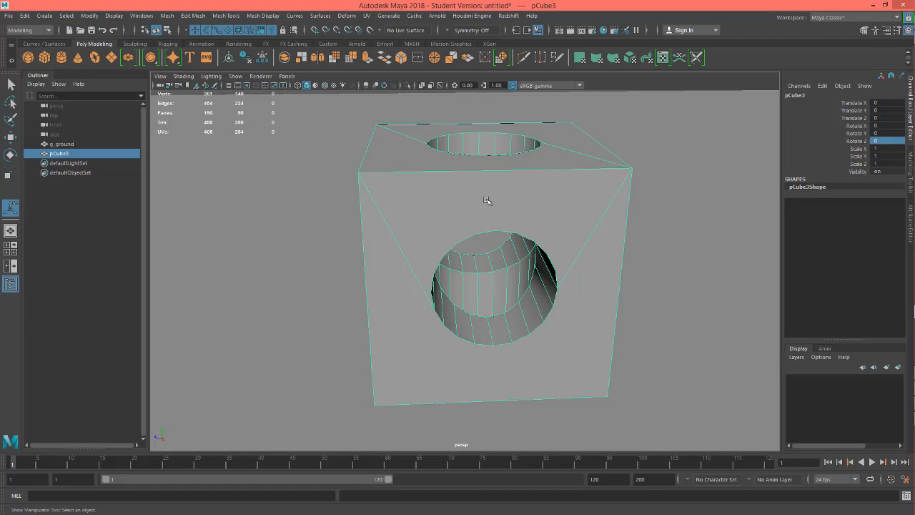
pyautogui.keyDown('alt'); pyautogui.moveTo(439, 192); pyautogui.dragTo(466, 213); pyautogui.keyUp('alt')
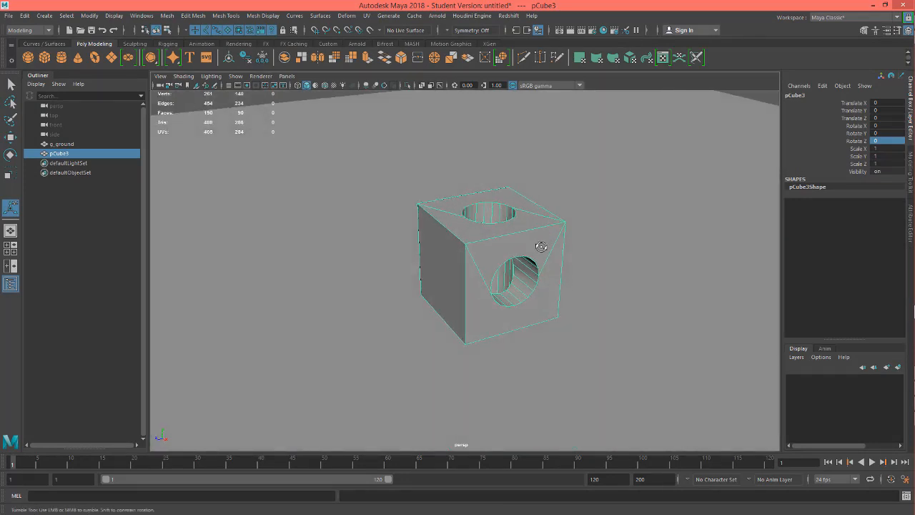
pyautogui.moveTo(547, 250)
pyautogui.keyDown('alt'); pyautogui.mouseDown()
pyautogui.moveTo(520, 245)
pyautogui.moveTo(527, 248)
pyautogui.mouseUp(); pyautogui.keyUp('alt')
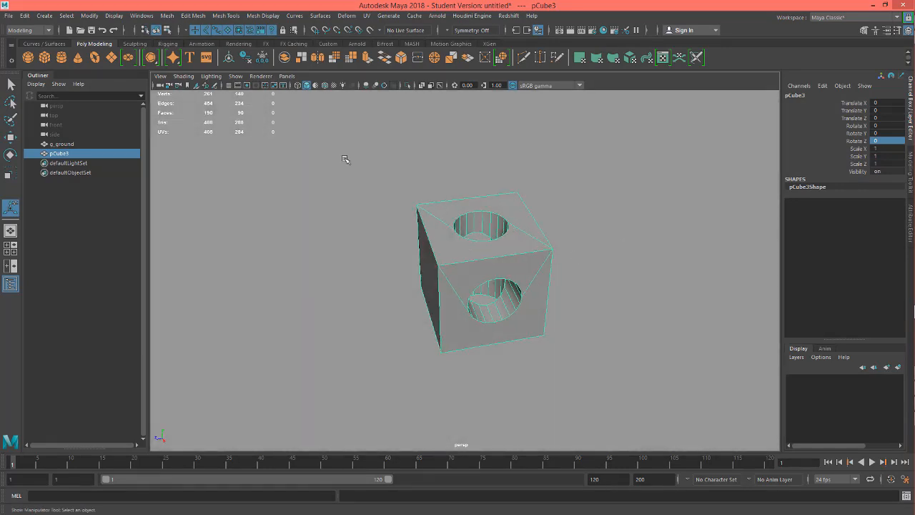
pyautogui.keyDown('alt'); pyautogui.moveTo(477, 217); pyautogui.dragTo(483, 221); pyautogui.keyUp('alt')
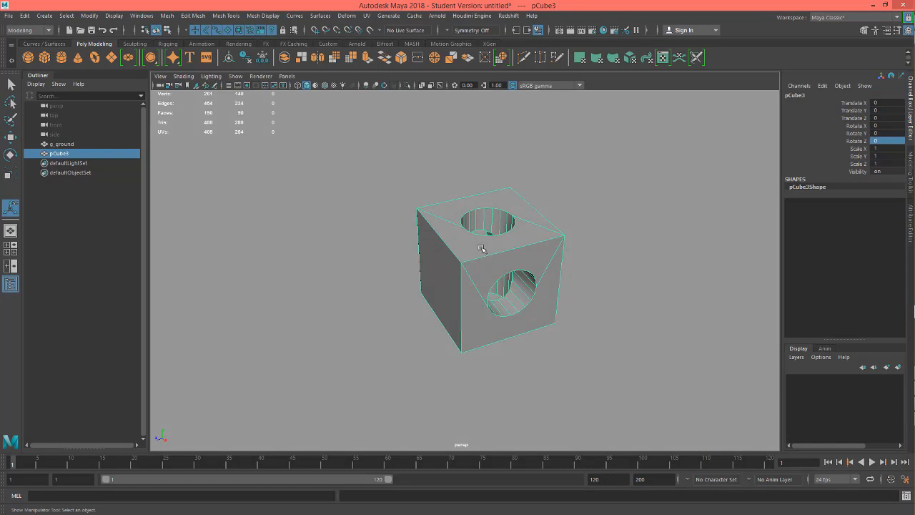
# Assign a new Lambert material to the two faces around the hole on top of the drilled cube
pyautogui.moveTo(482, 230)
pyautogui.mouseDown(button='right')
pyautogui.moveTo(479, 261)
pyautogui.moveTo(484, 234)
pyautogui.mouseUp(button='right')
pyautogui.moveTo(459, 231); pyautogui.dragTo(461, 254, button='right')
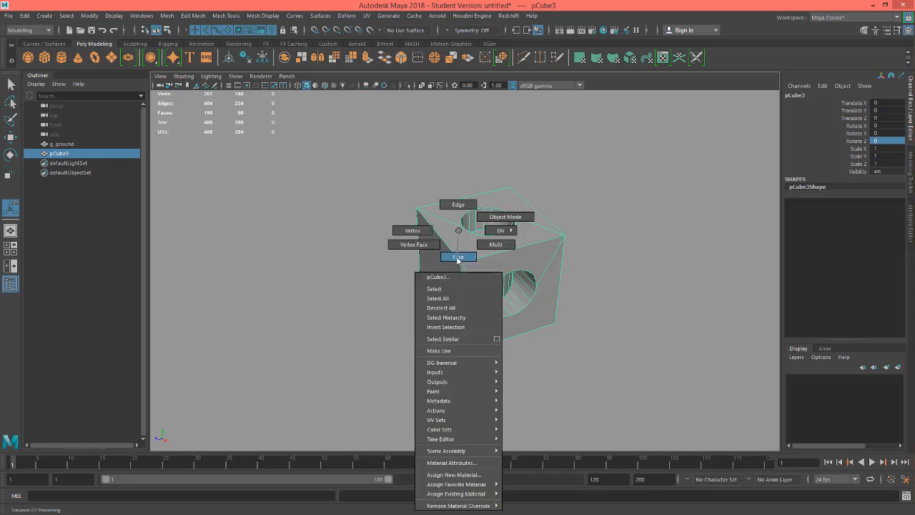
pyautogui.moveTo(462, 258); pyautogui.dragTo(462, 257, button='right')
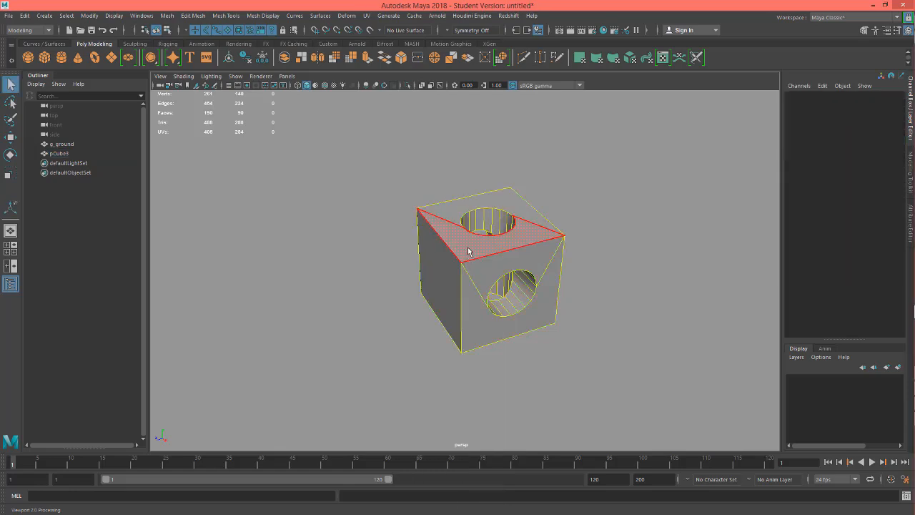
pyautogui.click(450, 209)
pyautogui.keyDown('shift'); pyautogui.click(456, 214); pyautogui.keyUp('shift')
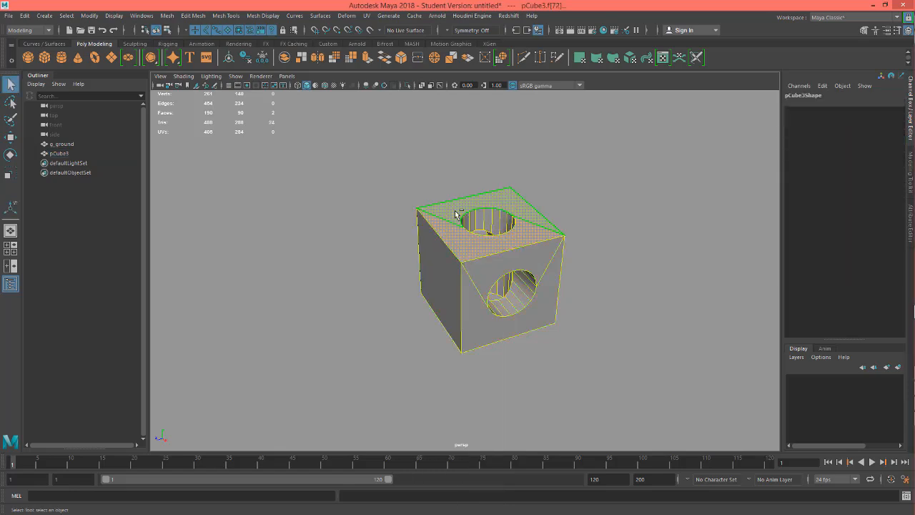
pyautogui.click(483, 243)
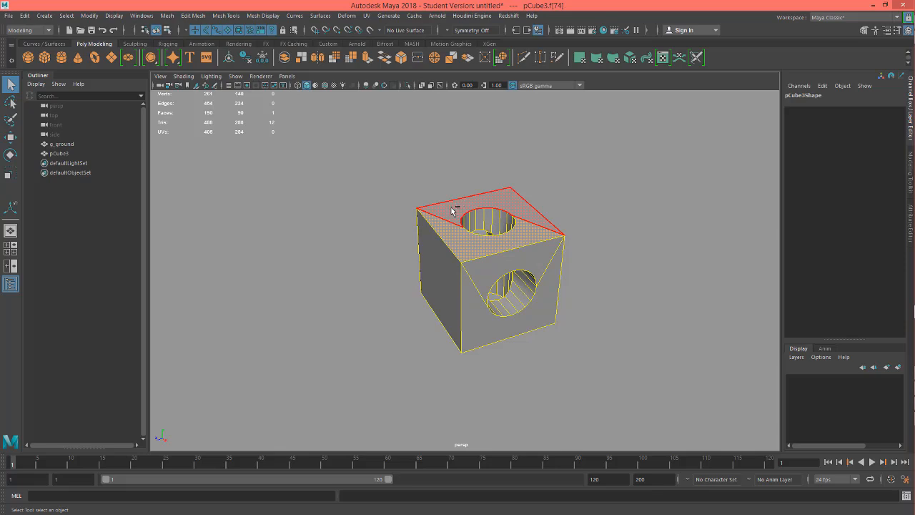
pyautogui.keyDown('shift'); pyautogui.click(450, 207); pyautogui.keyUp('shift')
pyautogui.keyDown('alt'); pyautogui.moveTo(526, 240); pyautogui.dragTo(411, 226); pyautogui.keyUp('alt')
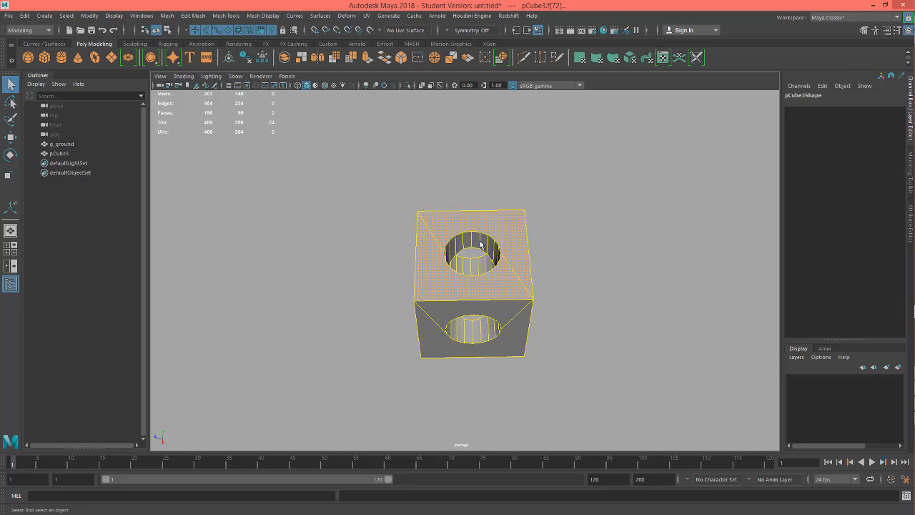
pyautogui.rightClick(511, 229)
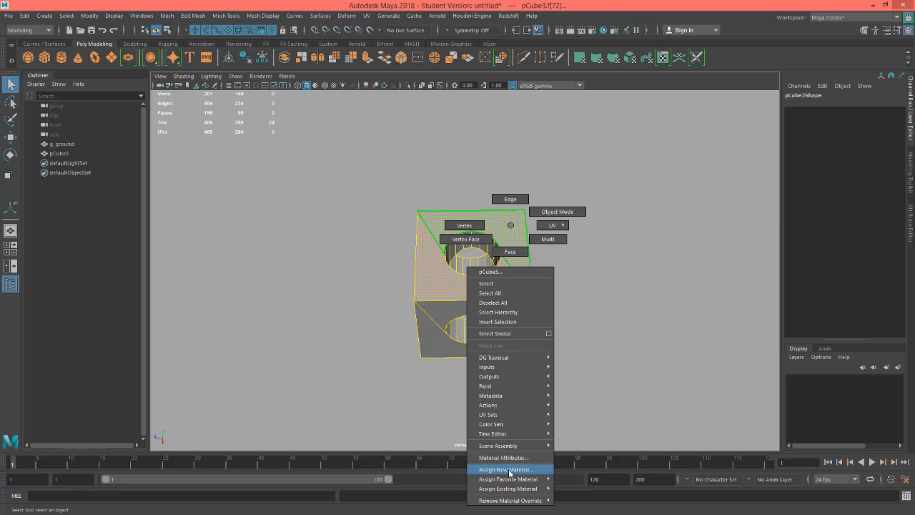
pyautogui.moveTo(512, 482)
pyautogui.click(508, 469)
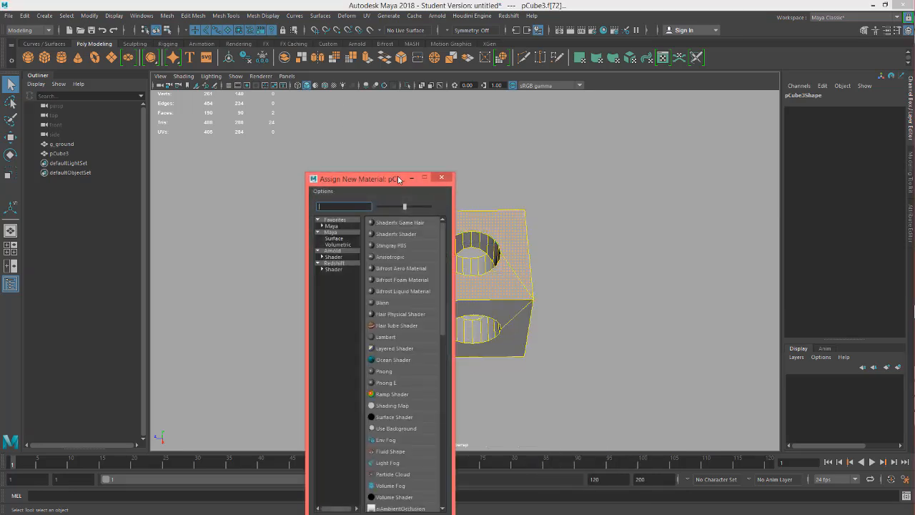
pyautogui.moveTo(399, 179); pyautogui.dragTo(218, 29)
pyautogui.moveTo(273, 251); pyautogui.dragTo(311, 253)
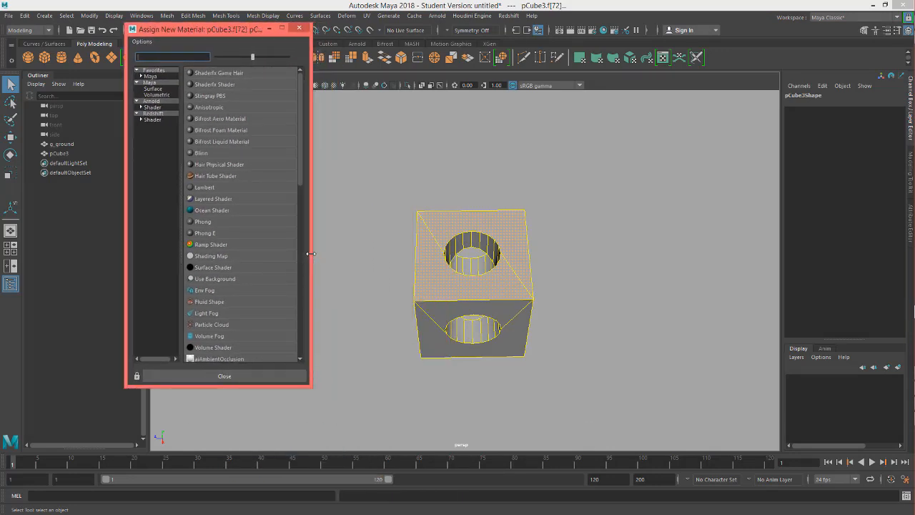
pyautogui.click(203, 187)
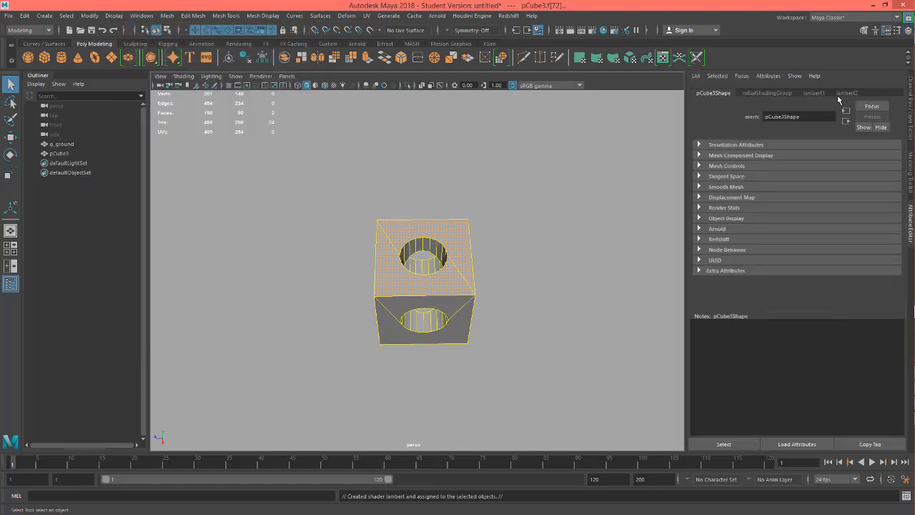
# Rename the new Lambert material to m_red and set its color to pure red
pyautogui.click(845, 94)
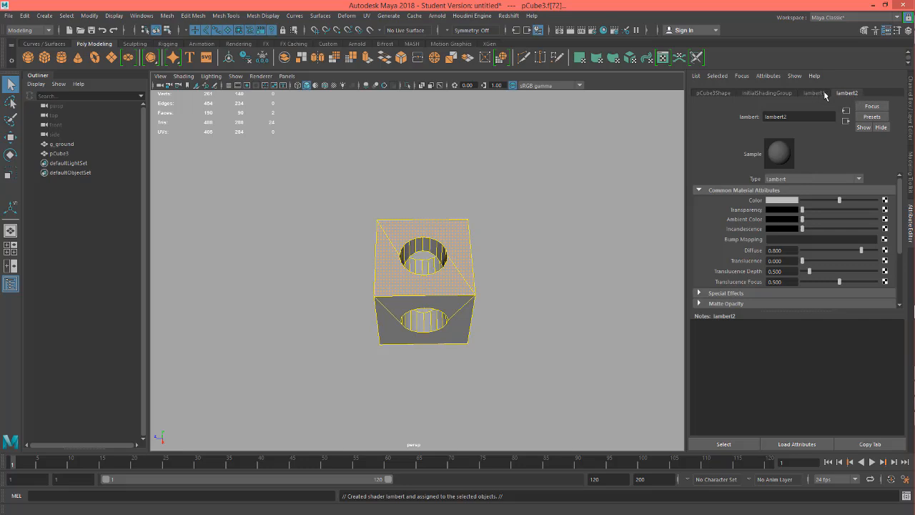
pyautogui.doubleClick(790, 116)
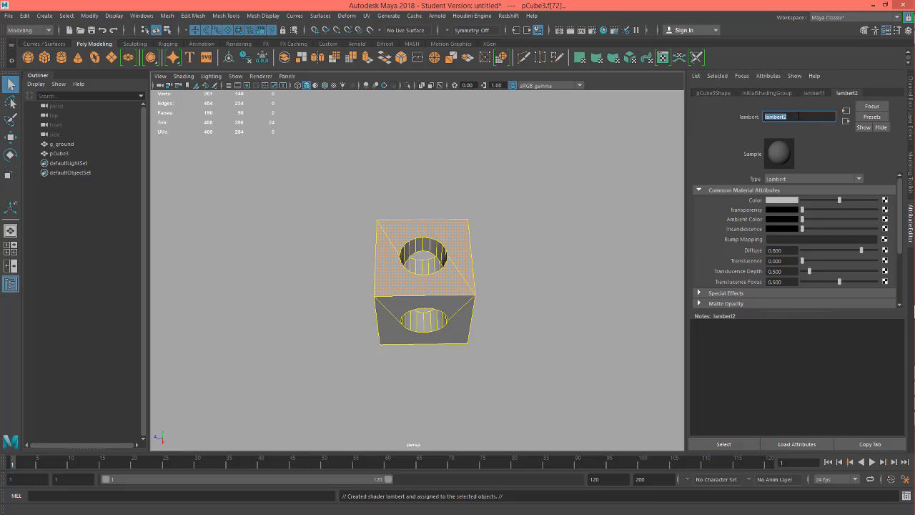
pyautogui.write('m_red')
pyautogui.press('Return')
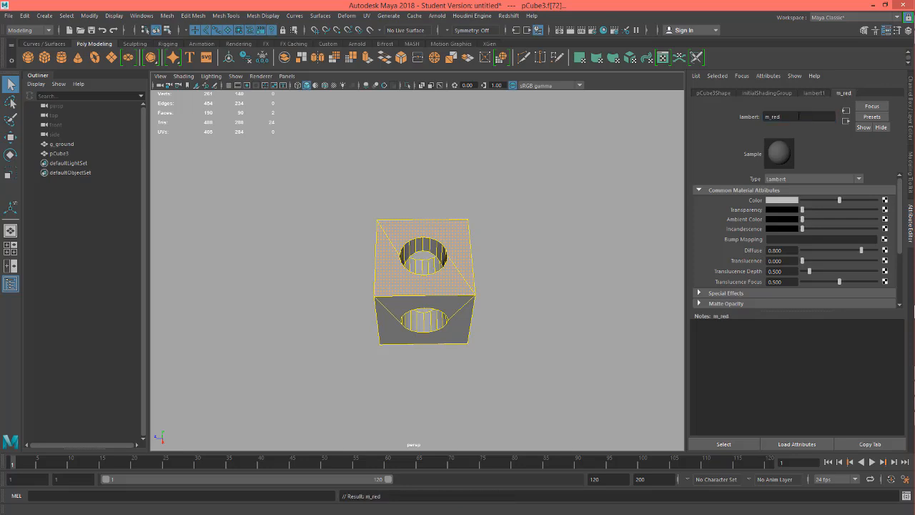
pyautogui.click(784, 201)
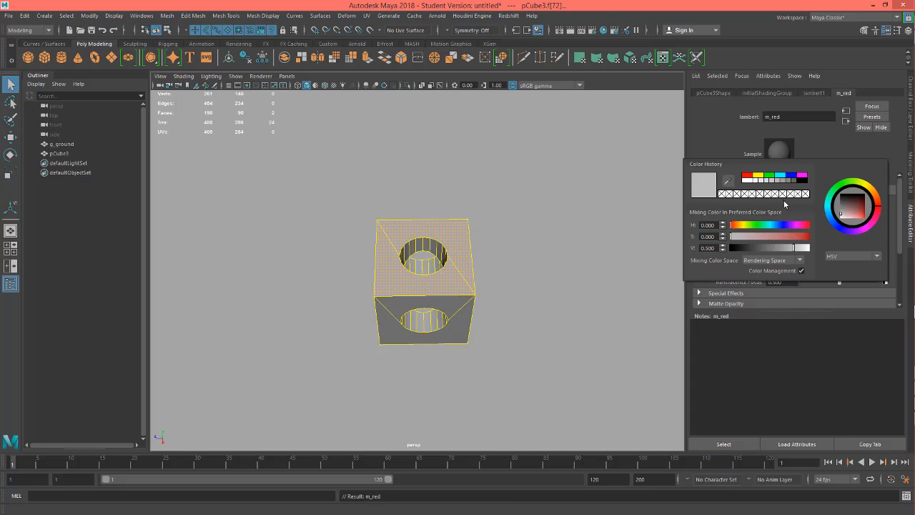
pyautogui.click(747, 175)
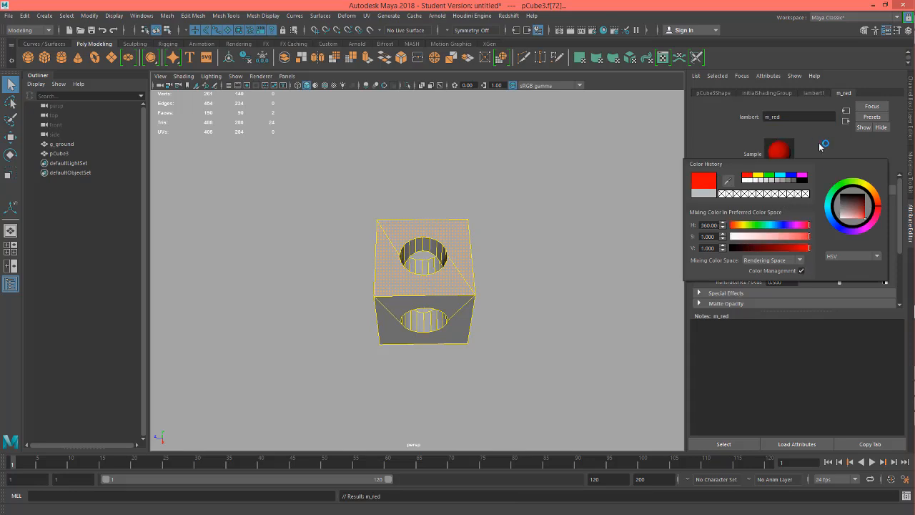
# Turn on textured shaded display in the perspective view and deselect the cube's faces
pyautogui.keyDown('alt'); pyautogui.moveTo(458, 248); pyautogui.dragTo(466, 248); pyautogui.keyUp('alt')
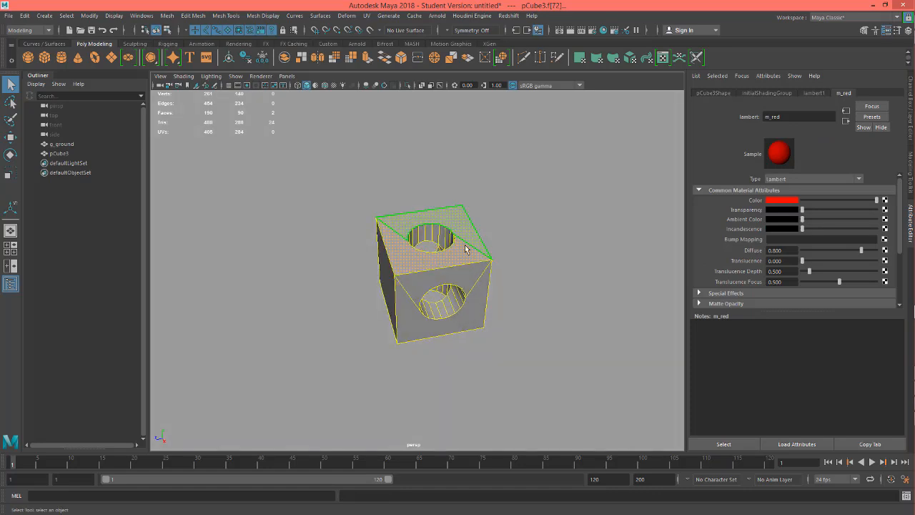
pyautogui.press('6')
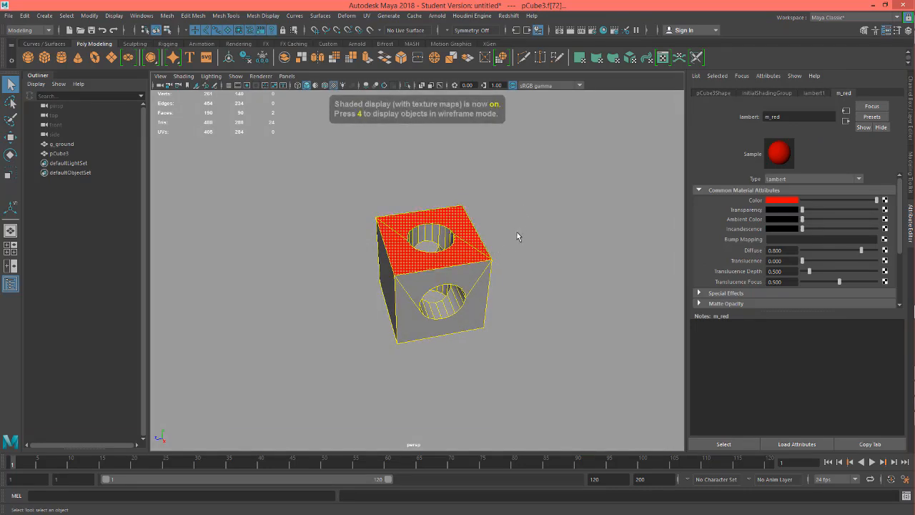
pyautogui.click(566, 228)
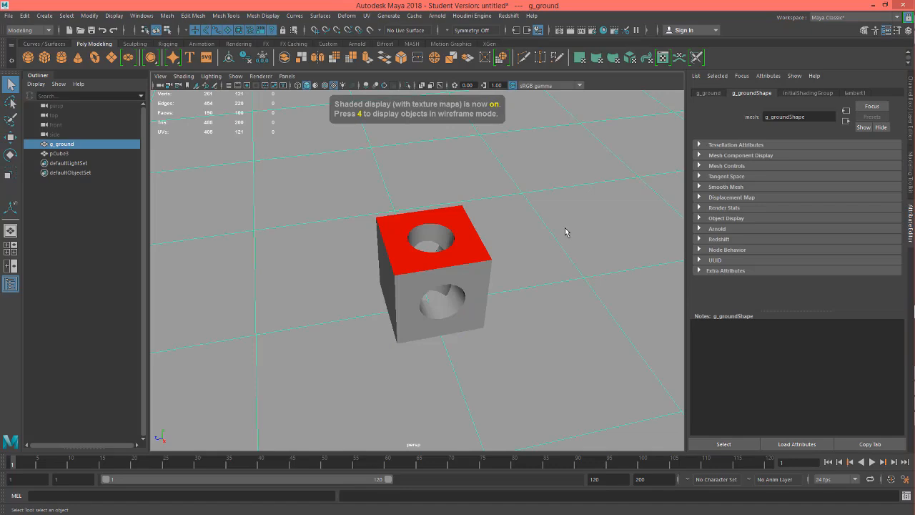
# Examine the cube's red top and its drilled holes from several angles, with the cube selected
pyautogui.keyDown('alt'); pyautogui.moveTo(507, 250); pyautogui.dragTo(507, 236); pyautogui.keyUp('alt')
pyautogui.keyDown('alt'); pyautogui.moveTo(434, 262); pyautogui.dragTo(584, 225, button='right'); pyautogui.keyUp('alt')
pyautogui.keyDown('alt'); pyautogui.moveTo(522, 229); pyautogui.dragTo(468, 274); pyautogui.keyUp('alt')
pyautogui.click(498, 235)
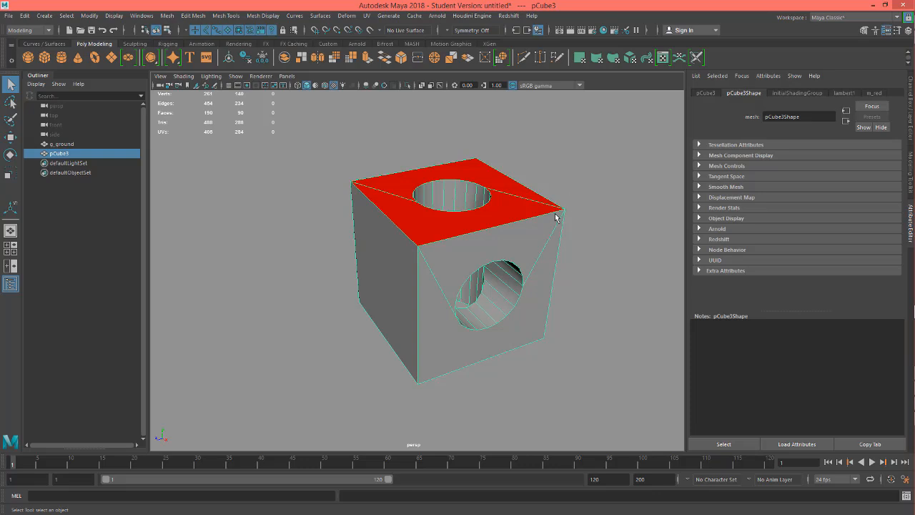
pyautogui.keyDown('alt'); pyautogui.moveTo(488, 200); pyautogui.dragTo(532, 239); pyautogui.keyUp('alt')
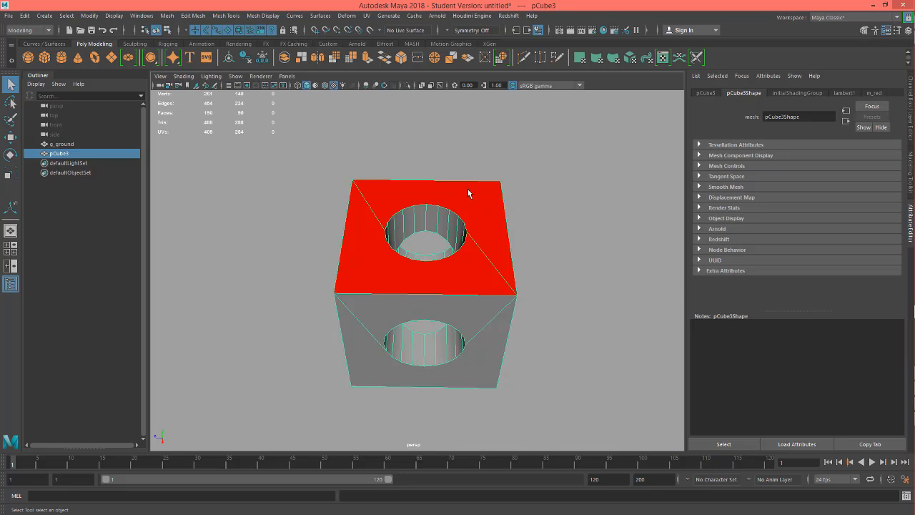
pyautogui.moveTo(445, 220)
pyautogui.keyDown('alt'); pyautogui.mouseDown()
pyautogui.moveTo(466, 199)
pyautogui.moveTo(507, 198)
pyautogui.moveTo(454, 230)
pyautogui.moveTo(491, 253)
pyautogui.moveTo(512, 231)
pyautogui.moveTo(417, 180)
pyautogui.moveTo(451, 206)
pyautogui.moveTo(498, 201)
pyautogui.moveTo(427, 198)
pyautogui.moveTo(448, 209)
pyautogui.mouseUp(); pyautogui.keyUp('alt')
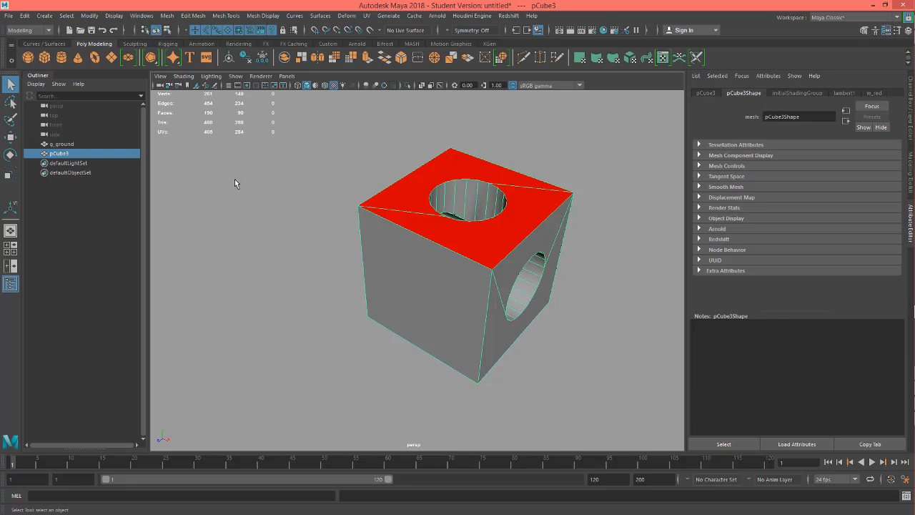
pyautogui.keyDown('alt'); pyautogui.moveTo(450, 258); pyautogui.dragTo(416, 233); pyautogui.keyUp('alt')
pyautogui.keyDown('alt'); pyautogui.moveTo(467, 248); pyautogui.dragTo(341, 240, button='right'); pyautogui.keyUp('alt')
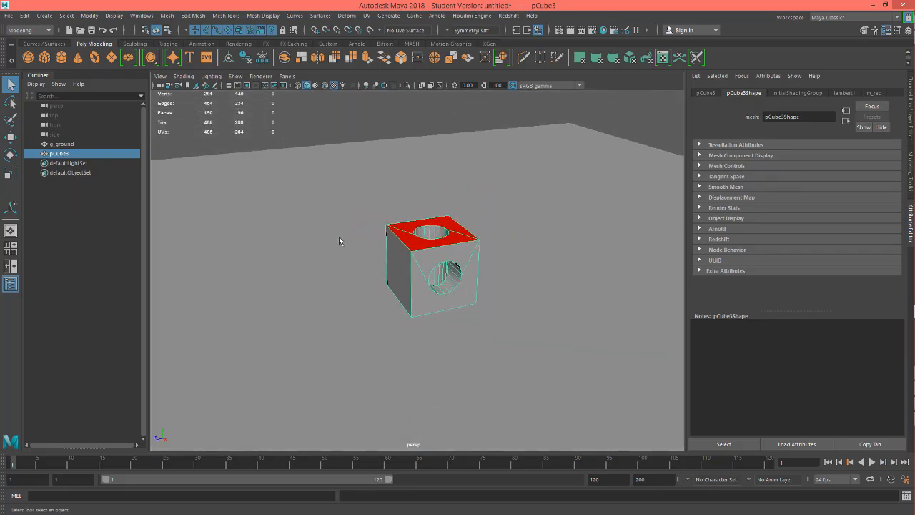
pyautogui.keyDown('alt'); pyautogui.moveTo(449, 237); pyautogui.dragTo(441, 263); pyautogui.keyUp('alt')
pyautogui.keyDown('alt'); pyautogui.moveTo(364, 242); pyautogui.dragTo(339, 243); pyautogui.keyUp('alt')
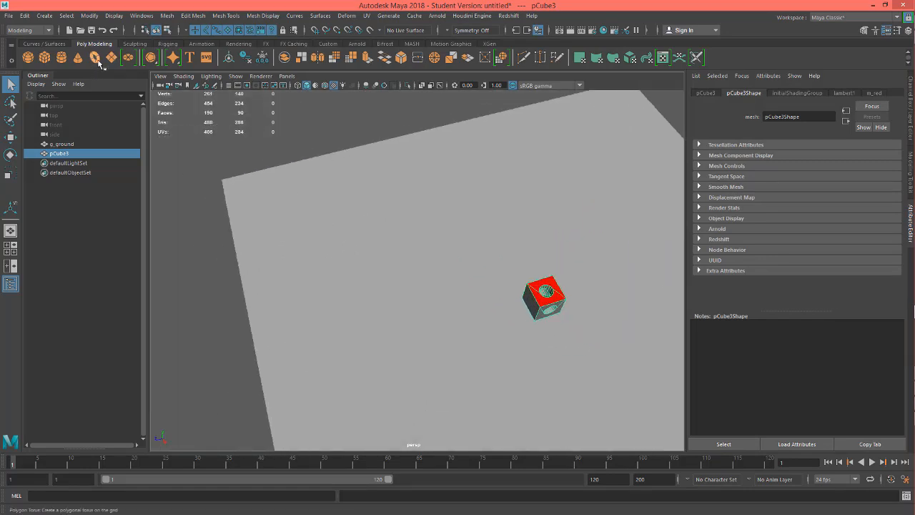
# Draw a freehand S-shaped curve with the Pencil Curve Tool in the empty area beside the ground plane
pyautogui.keyDown('alt'); pyautogui.moveTo(396, 200); pyautogui.dragTo(406, 190); pyautogui.keyUp('alt')
pyautogui.keyDown('alt'); pyautogui.moveTo(460, 190); pyautogui.dragTo(436, 86, button='middle'); pyautogui.keyUp('alt')
pyautogui.scroll(-4, 403, 139)
pyautogui.keyDown('alt'); pyautogui.moveTo(399, 161); pyautogui.dragTo(390, 188); pyautogui.keyUp('alt')
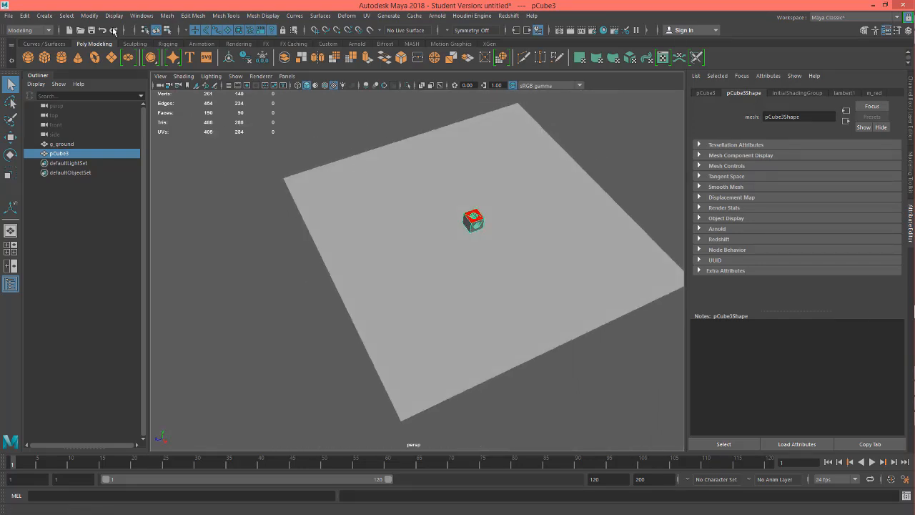
pyautogui.click(42, 44)
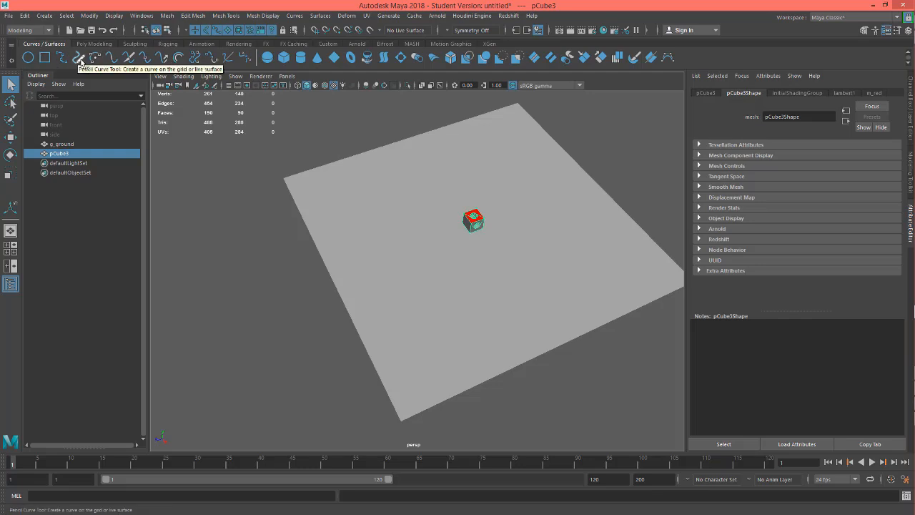
pyautogui.keyDown('alt'); pyautogui.moveTo(365, 190); pyautogui.dragTo(406, 119, button='middle'); pyautogui.keyUp('alt')
pyautogui.keyDown('alt'); pyautogui.moveTo(332, 155); pyautogui.dragTo(285, 181, button='right'); pyautogui.keyUp('alt')
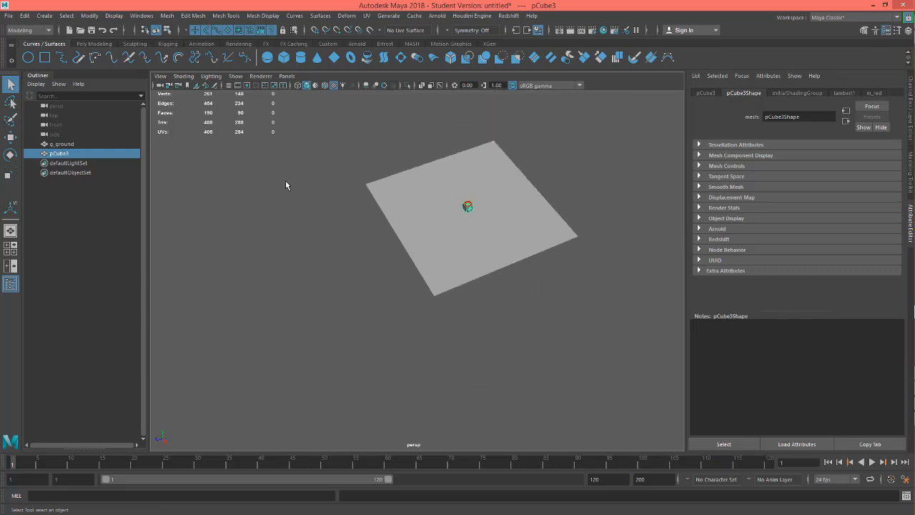
pyautogui.keyDown('alt'); pyautogui.moveTo(285, 180); pyautogui.dragTo(271, 164); pyautogui.keyUp('alt')
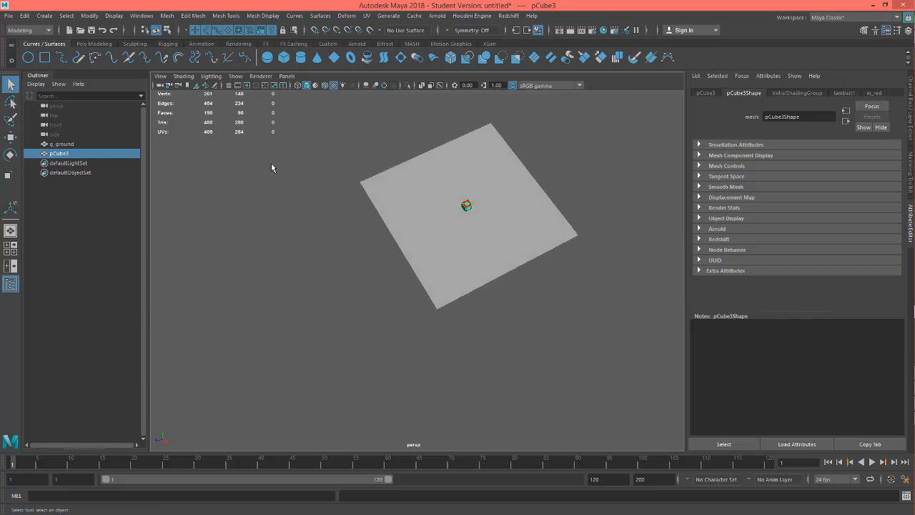
pyautogui.click(78, 59)
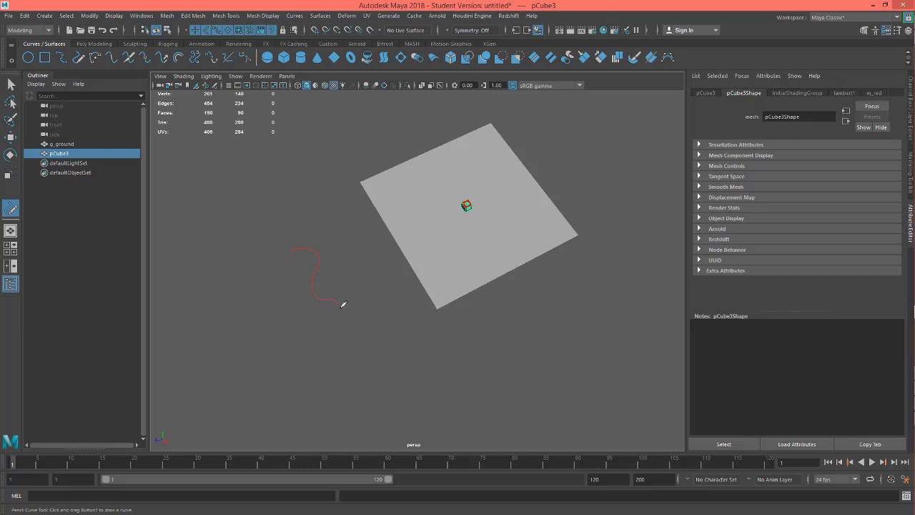
pyautogui.moveTo(342, 313); pyautogui.dragTo(343, 315)
pyautogui.scroll(3, 381, 267)
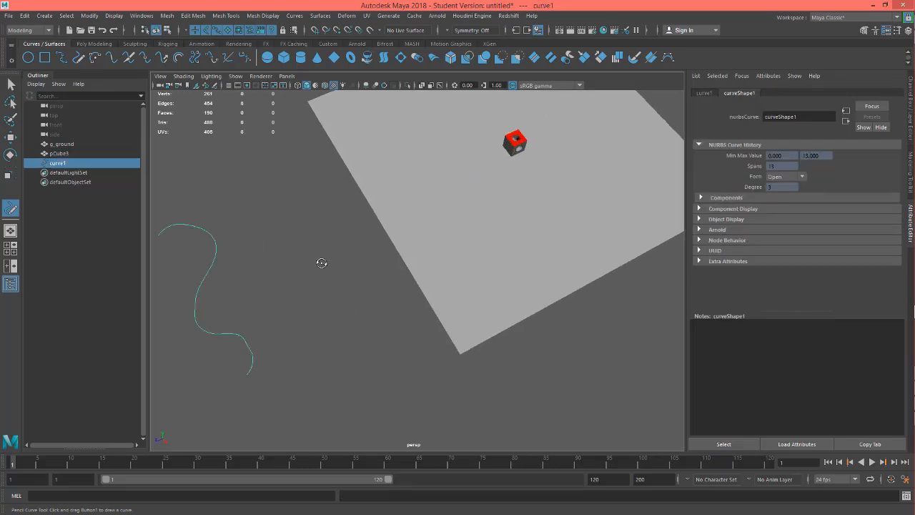
# Activate the Move tool, switch the pencil curve to Control Vertex mode and select all its control vertices
pyautogui.keyDown('alt'); pyautogui.moveTo(322, 263); pyautogui.dragTo(414, 251); pyautogui.keyUp('alt')
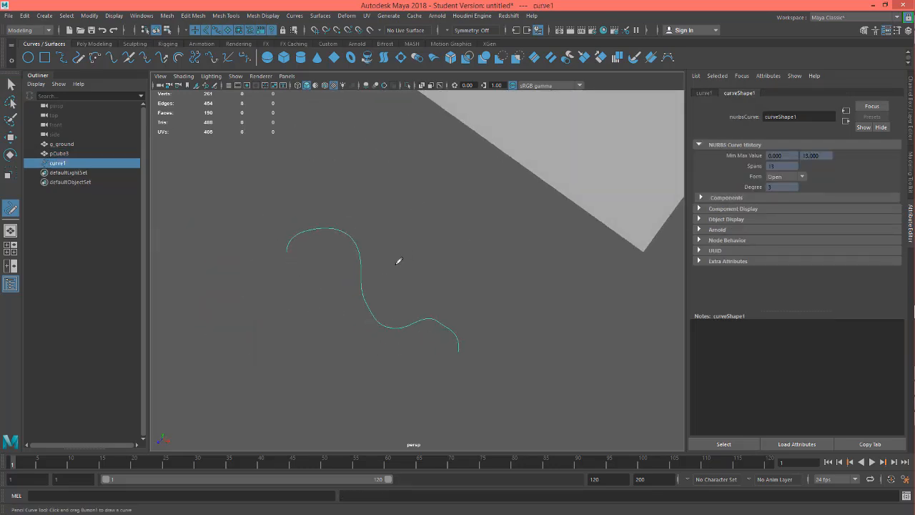
pyautogui.press('w')
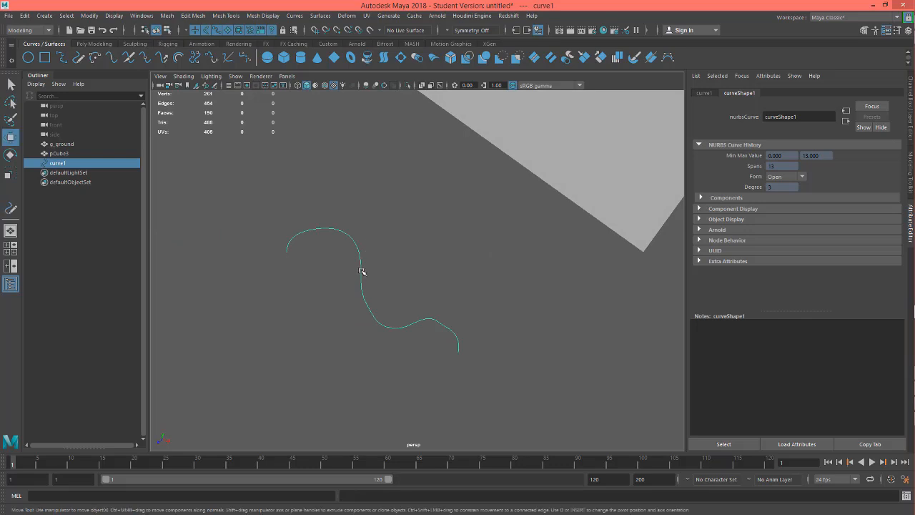
pyautogui.rightClick(362, 272)
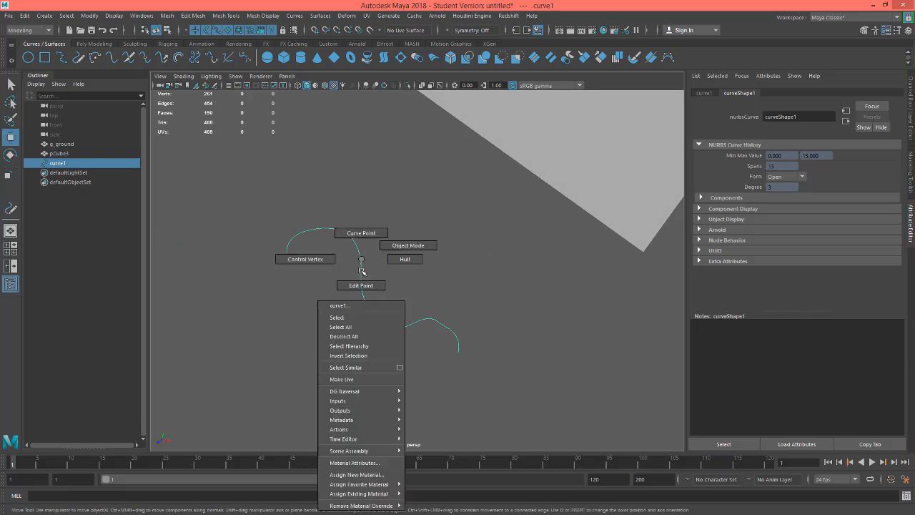
pyautogui.click(321, 256)
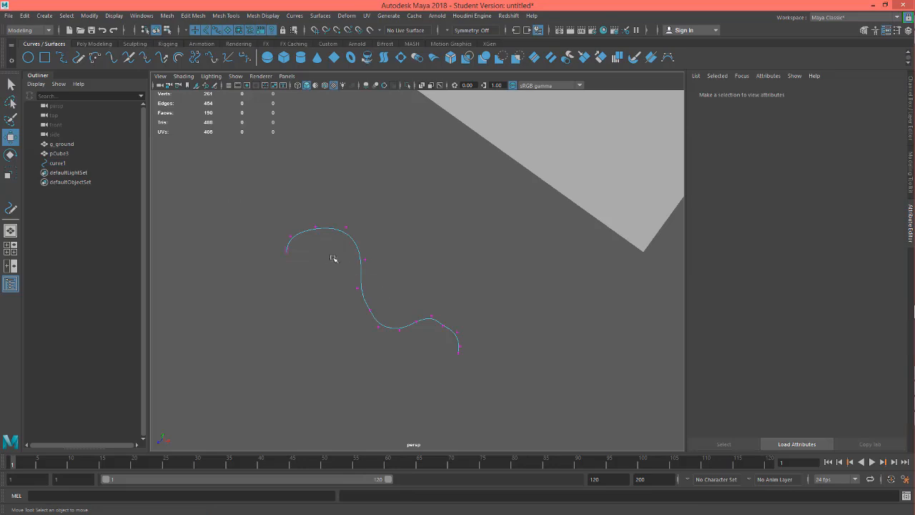
pyautogui.moveTo(311, 295); pyautogui.dragTo(513, 400)
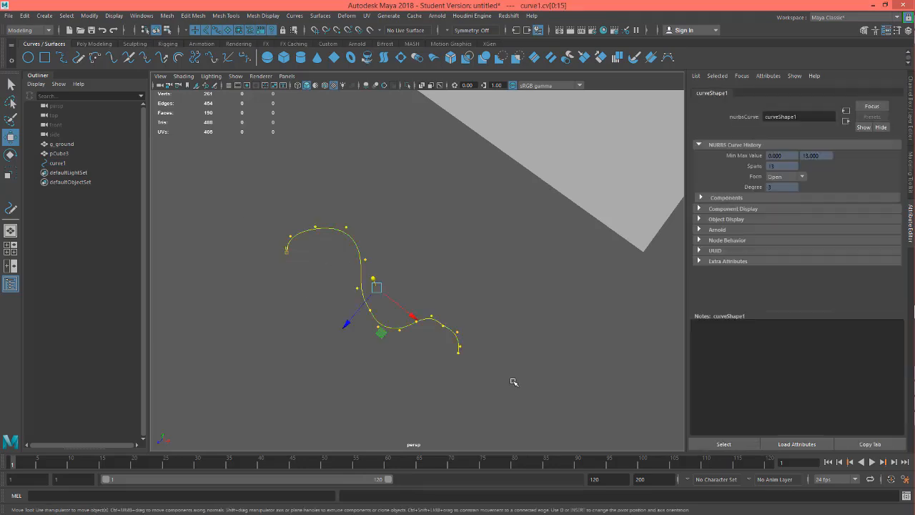
# Try moving a single control vertex near the end of the curve's last bend, and undo the moves
pyautogui.click(444, 324)
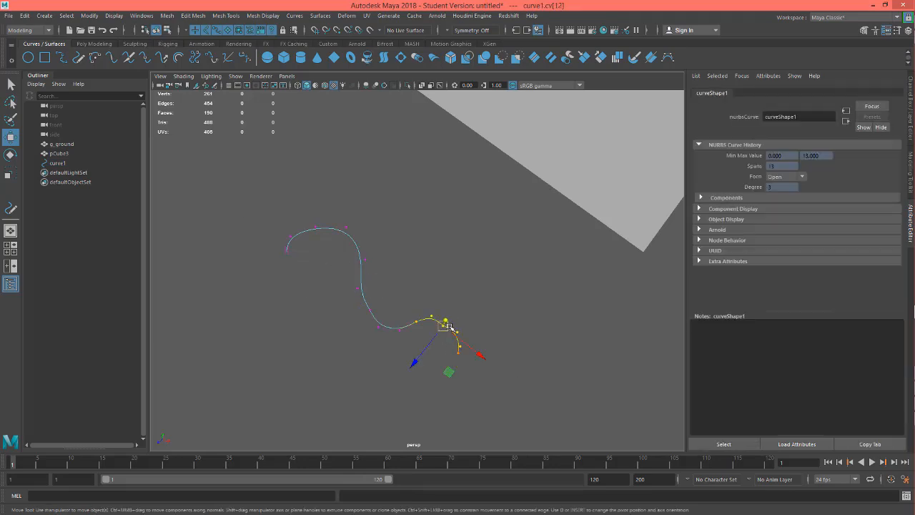
pyautogui.moveTo(430, 347); pyautogui.dragTo(436, 342)
pyautogui.hotkey('ctrl', 'z')
pyautogui.click(479, 321)
pyautogui.click(447, 319)
pyautogui.hotkey('ctrl', 'z')
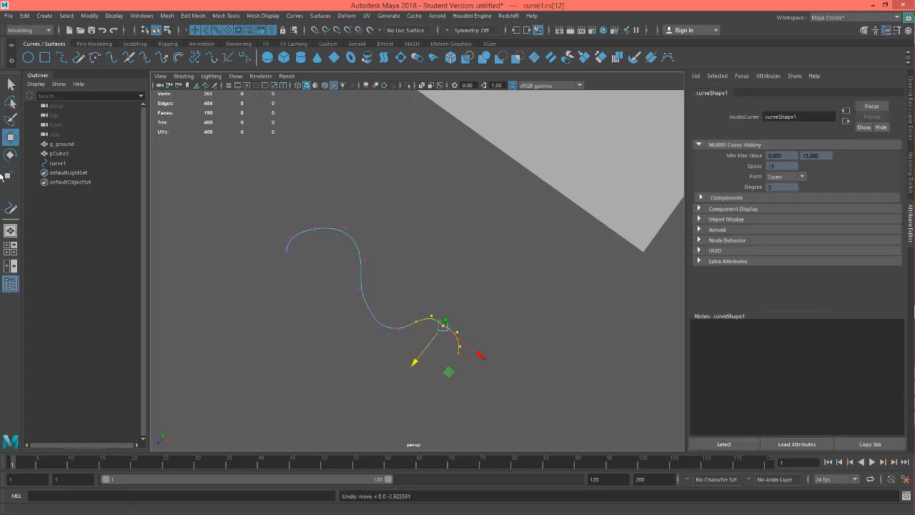
# Turn off Soft Select in the Move tool's settings and close the tool settings
pyautogui.doubleClick(10, 138)
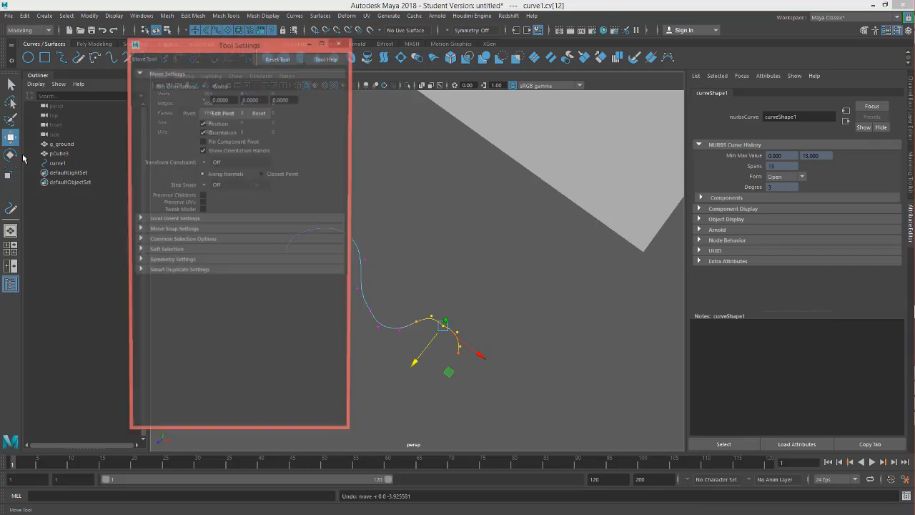
pyautogui.click(140, 251)
pyautogui.click(203, 262)
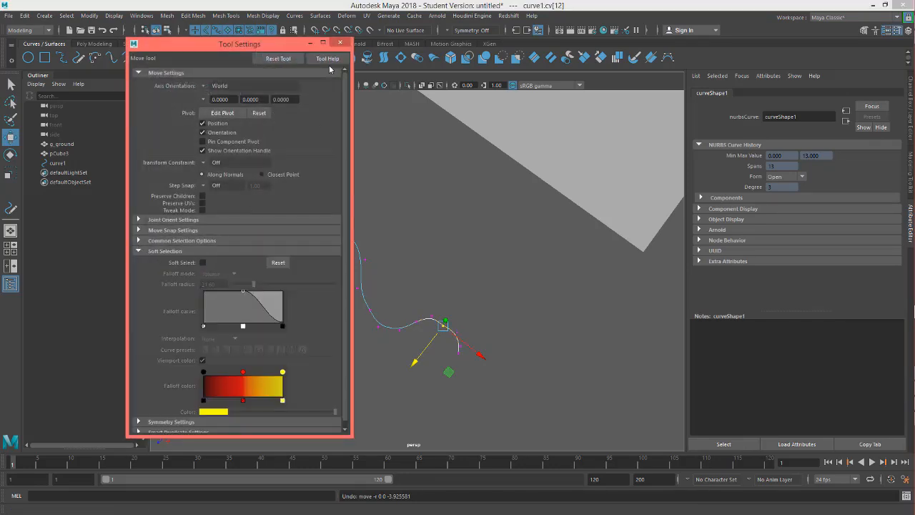
pyautogui.click(340, 44)
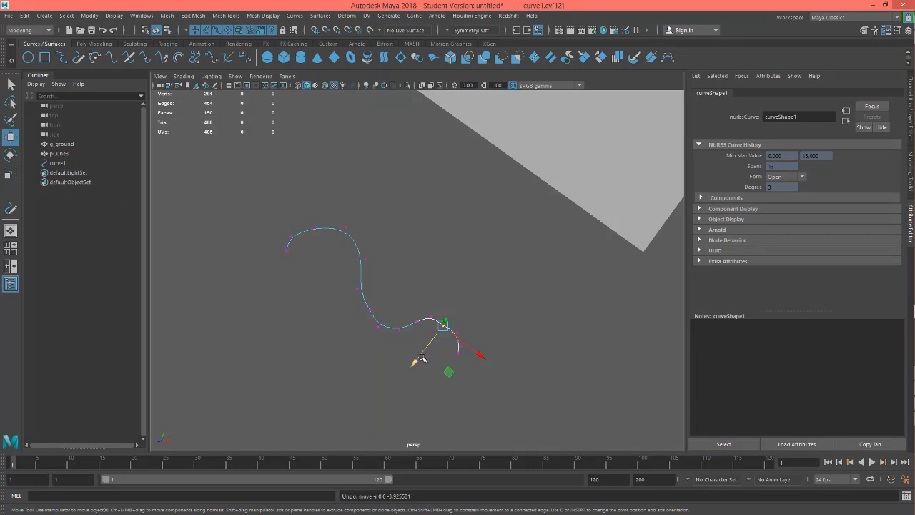
# Move the single selected control vertex near the end of the curve's last bend slightly along Z
pyautogui.moveTo(422, 359); pyautogui.dragTo(426, 353)
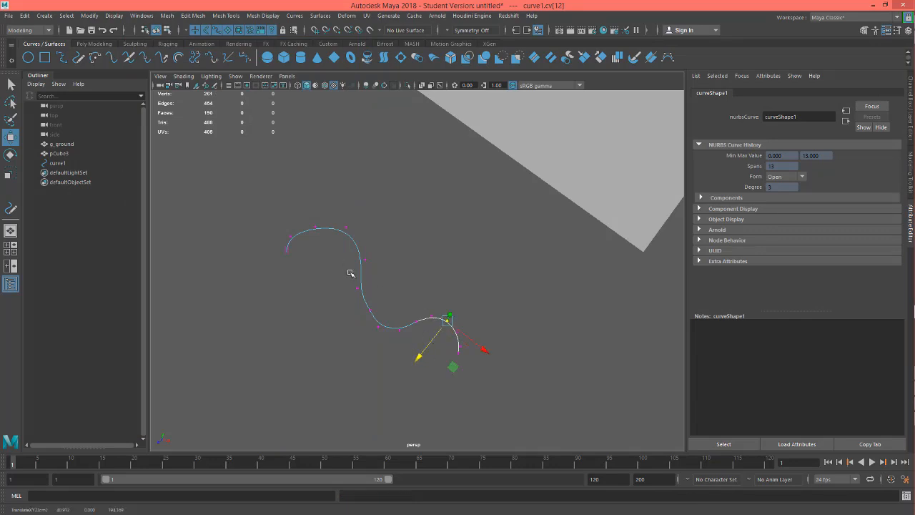
pyautogui.keyDown('alt'); pyautogui.moveTo(413, 263); pyautogui.dragTo(467, 216); pyautogui.keyUp('alt')
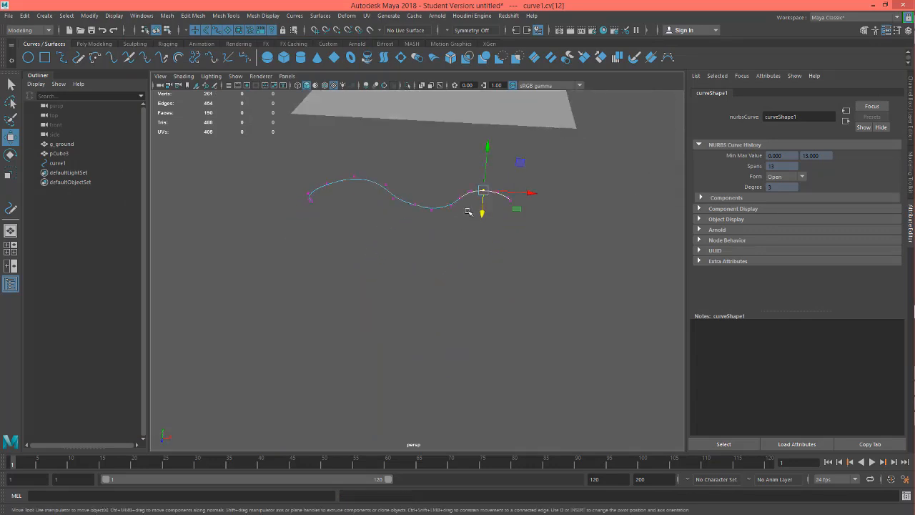
pyautogui.keyDown('alt'); pyautogui.moveTo(291, 168); pyautogui.dragTo(243, 224); pyautogui.keyUp('alt')
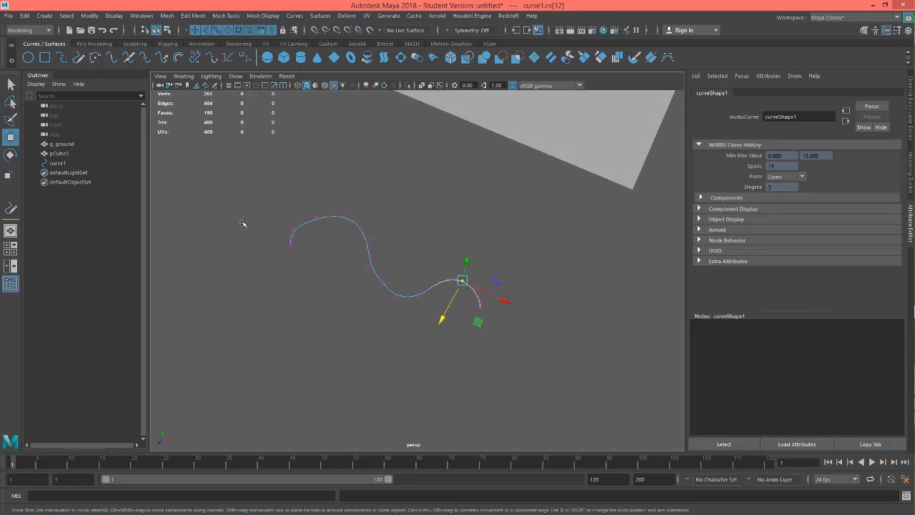
# Return the curve to Object Mode and rebuild it uniformly with 8 spans and degree 3 Cubic
pyautogui.rightClick(368, 243)
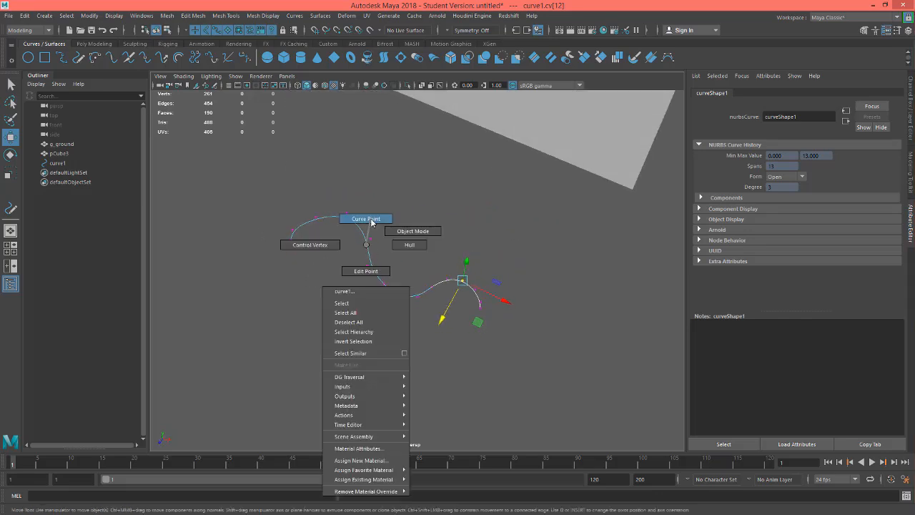
pyautogui.click(373, 237)
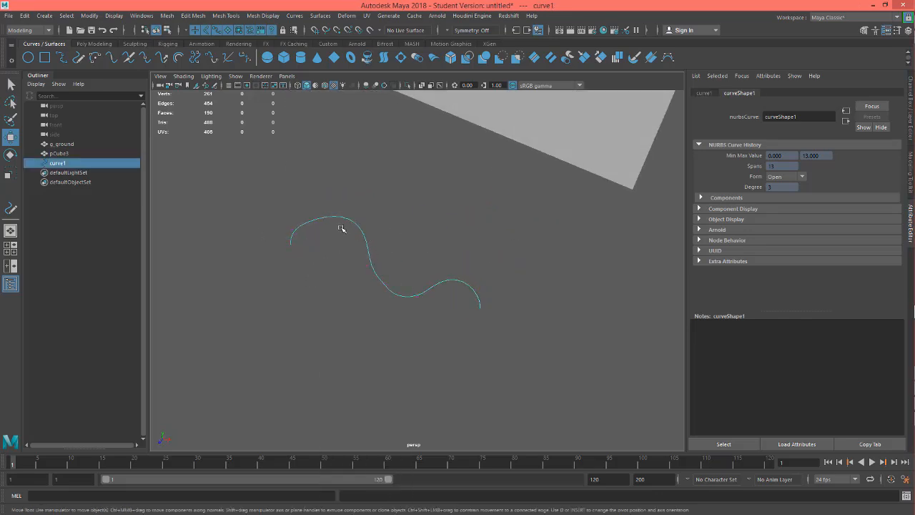
pyautogui.click(294, 16)
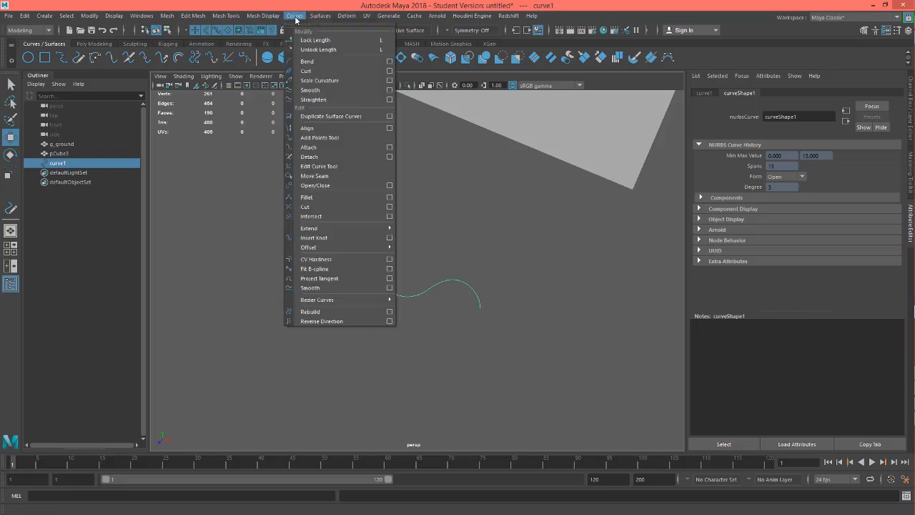
pyautogui.click(390, 312)
pyautogui.moveTo(304, 125); pyautogui.dragTo(185, 76)
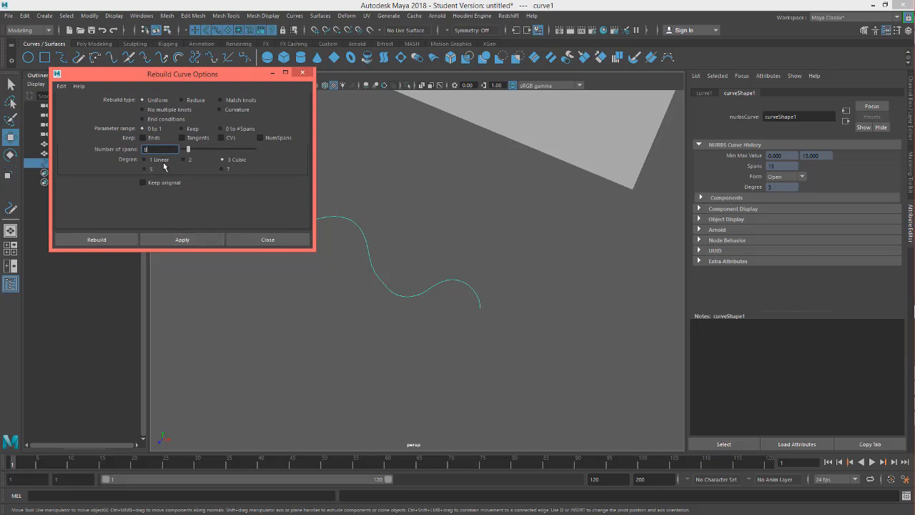
pyautogui.click(182, 240)
# Switch the rebuilt curve to Control Vertex mode and select all its control vertices
pyautogui.keyDown('alt'); pyautogui.moveTo(373, 265); pyautogui.dragTo(480, 283); pyautogui.keyUp('alt')
pyautogui.moveTo(484, 298); pyautogui.dragTo(437, 260, button='right')
pyautogui.moveTo(593, 331); pyautogui.dragTo(337, 172)
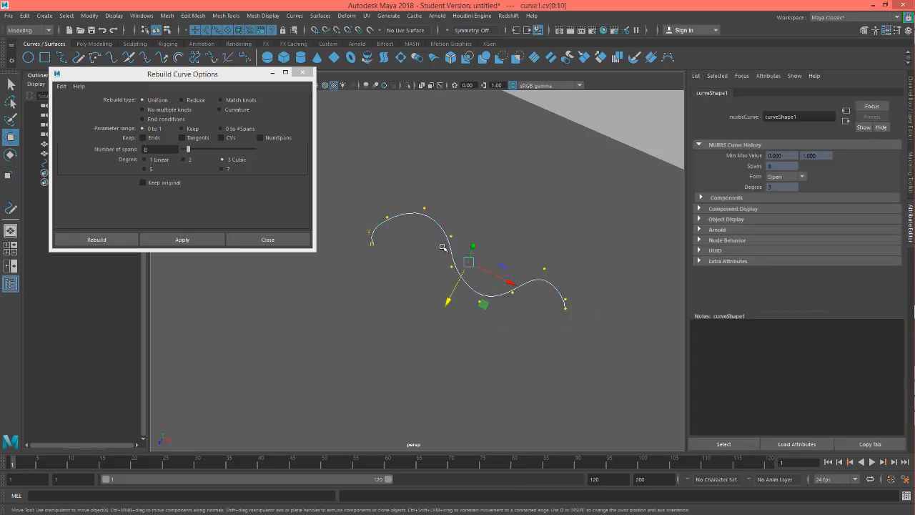
# Move the control vertex at the curve's starting end slightly outward in the horizontal plane, and close the rebuild options
pyautogui.click(373, 245)
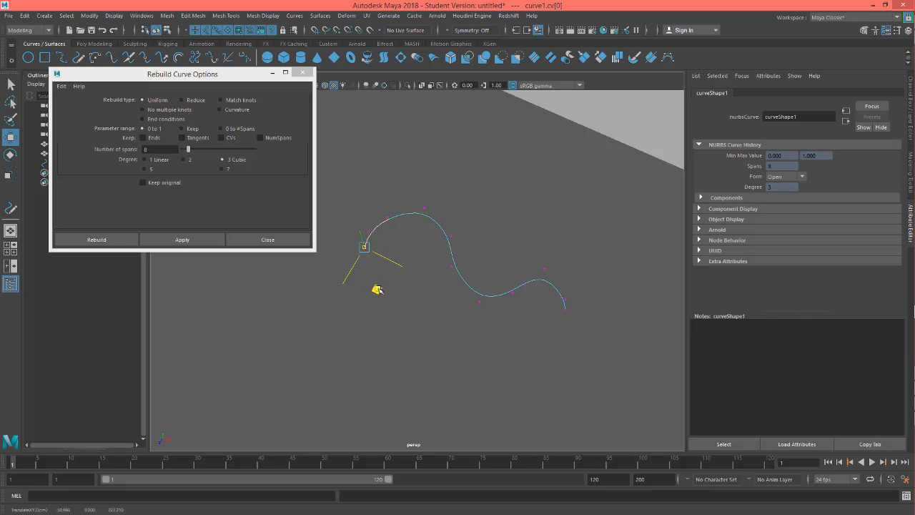
pyautogui.keyDown('alt'); pyautogui.moveTo(377, 288); pyautogui.dragTo(467, 208); pyautogui.keyUp('alt')
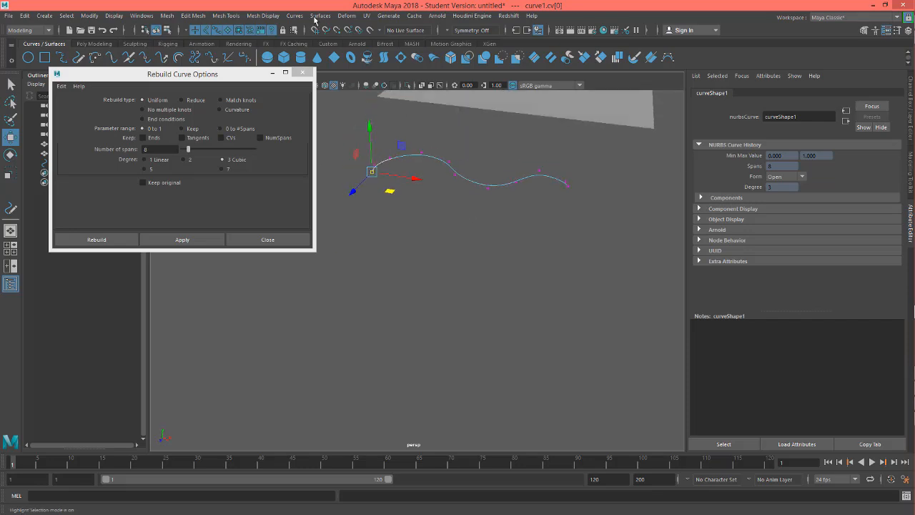
pyautogui.click(303, 72)
pyautogui.keyDown('alt'); pyautogui.moveTo(415, 172); pyautogui.dragTo(442, 272); pyautogui.keyUp('alt')
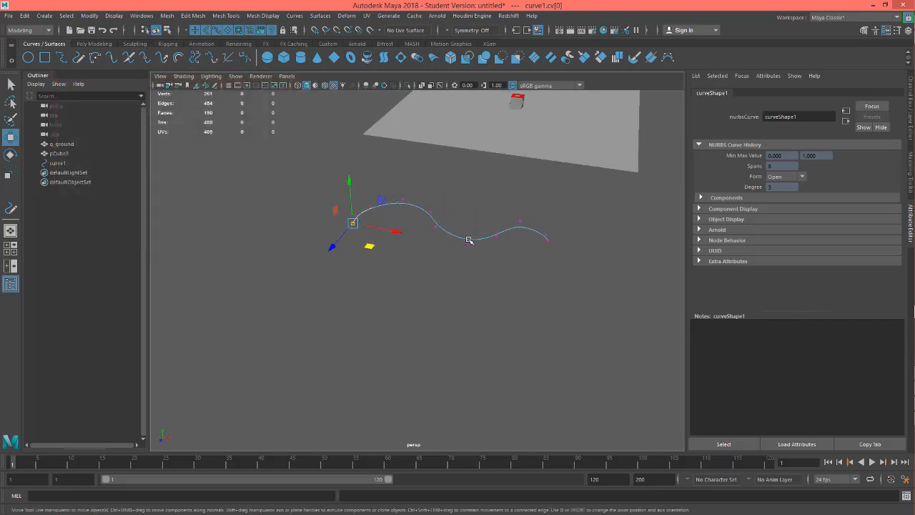
# Return the curve to Object Mode, detach the Deform commands as a floating window and add a nonlinear Sine deformer
pyautogui.moveTo(468, 240); pyautogui.dragTo(511, 223, button='right')
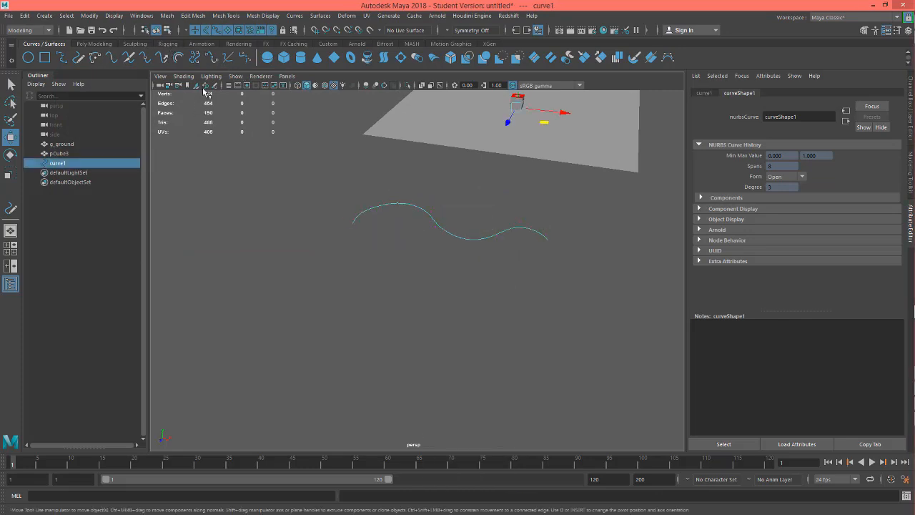
pyautogui.click(357, 20)
pyautogui.click(363, 28)
pyautogui.moveTo(348, 10); pyautogui.dragTo(146, 29)
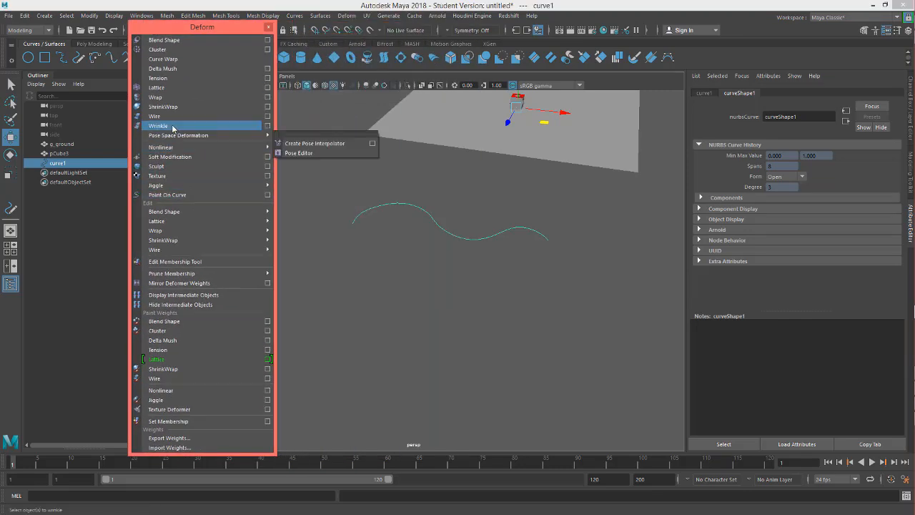
pyautogui.moveTo(201, 216)
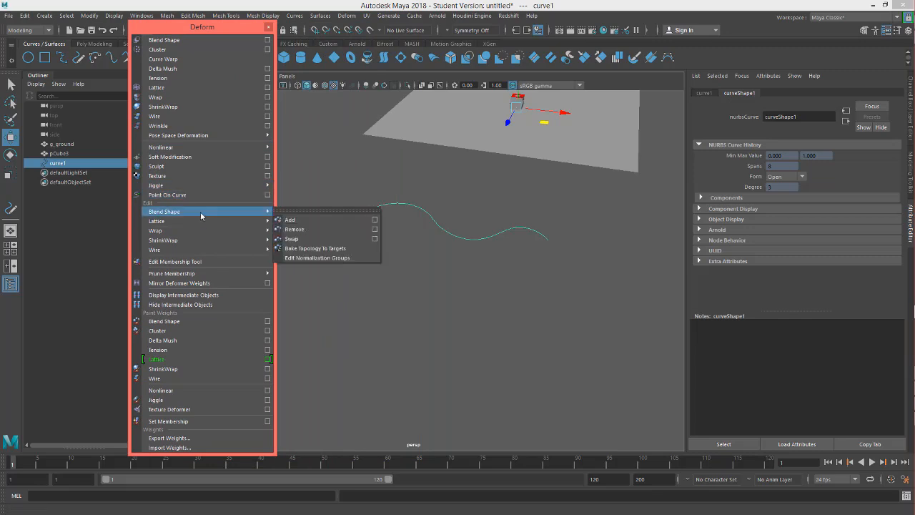
pyautogui.moveTo(234, 147)
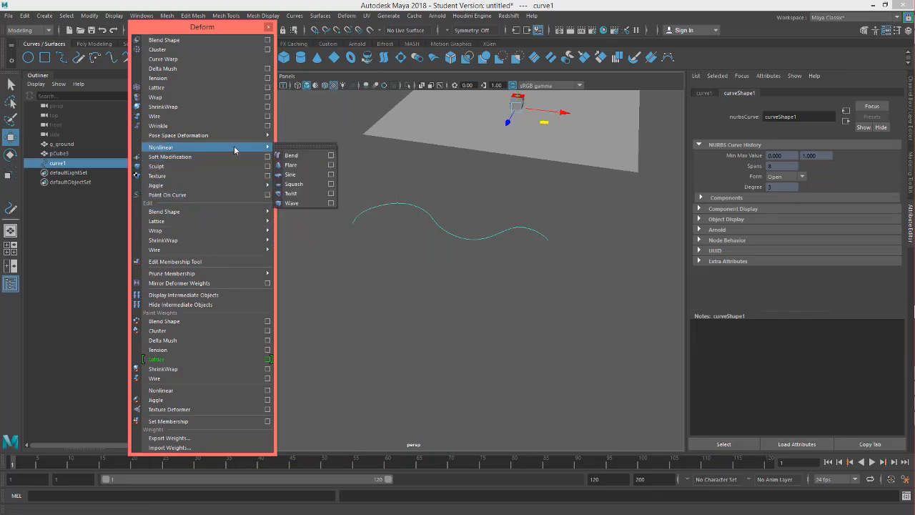
pyautogui.click(291, 174)
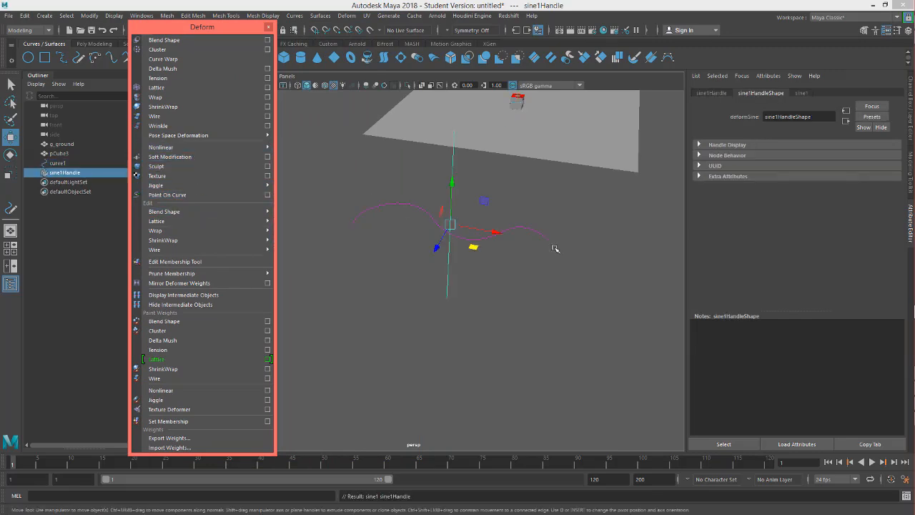
# Show the sine deformer's channels and set its Amplitude to 0.1
pyautogui.click(908, 32)
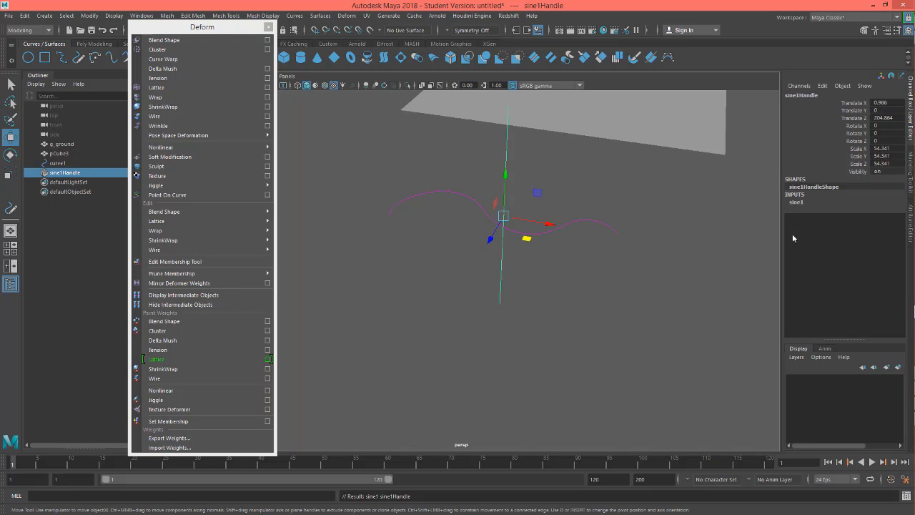
pyautogui.click(795, 201)
pyautogui.click(856, 217)
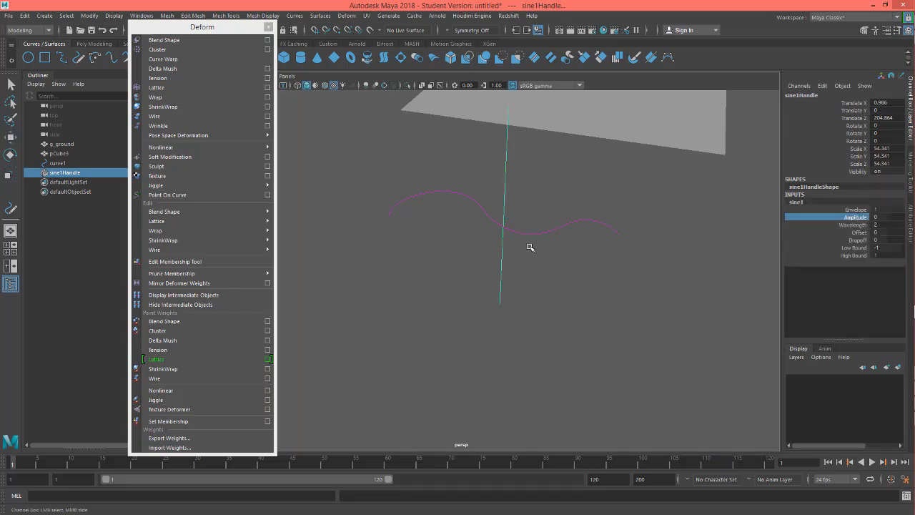
pyautogui.moveTo(530, 247); pyautogui.dragTo(534, 246, button='middle')
# Rotate the sine deformer handle to about -96.9° around Z so it lies along the curve
pyautogui.press('e')
pyautogui.moveTo(522, 184); pyautogui.dragTo(549, 237)
pyautogui.keyDown('alt'); pyautogui.moveTo(565, 279); pyautogui.dragTo(570, 256); pyautogui.keyUp('alt')
pyautogui.moveTo(534, 141); pyautogui.dragTo(536, 157)
pyautogui.keyDown('alt'); pyautogui.moveTo(555, 270); pyautogui.dragTo(573, 254); pyautogui.keyUp('alt')
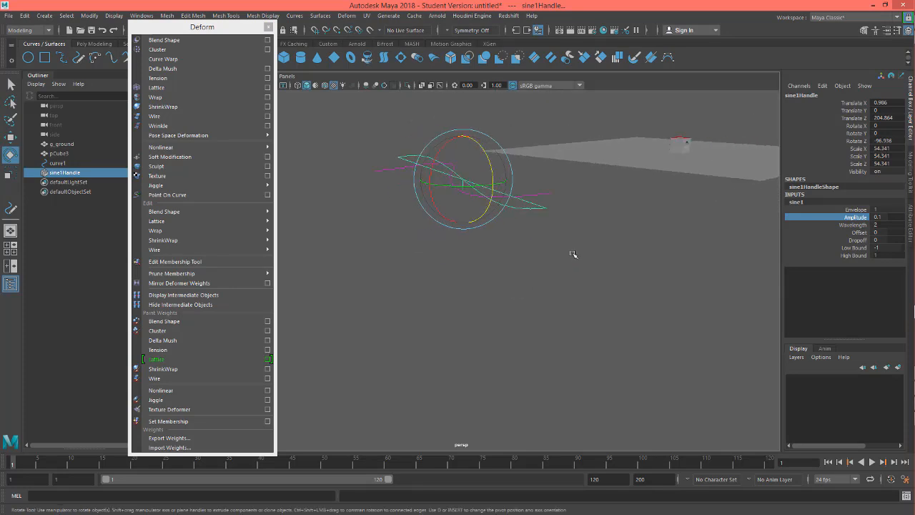
# Set the sine deformer's Wavelength to 1.4
pyautogui.click(855, 226)
pyautogui.moveTo(647, 231); pyautogui.dragTo(646, 230, button='middle')
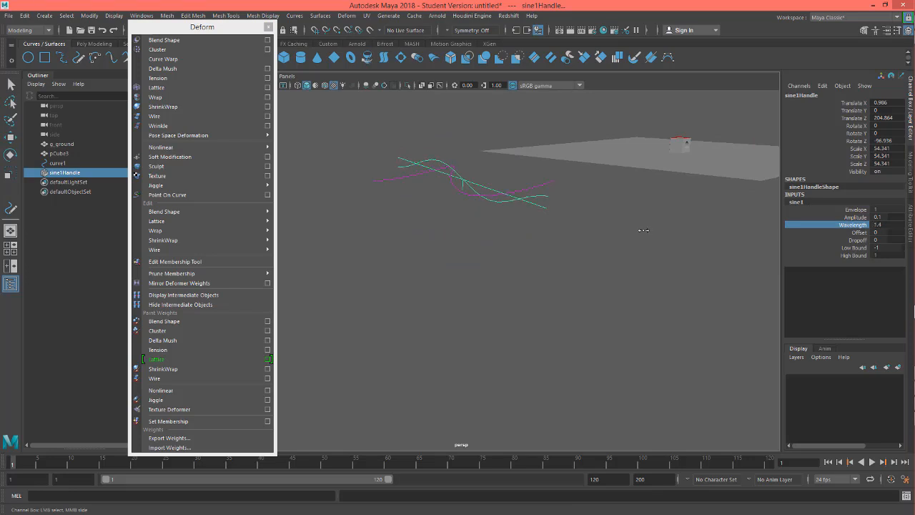
pyautogui.keyDown('alt'); pyautogui.moveTo(626, 232); pyautogui.dragTo(646, 240); pyautogui.keyUp('alt')
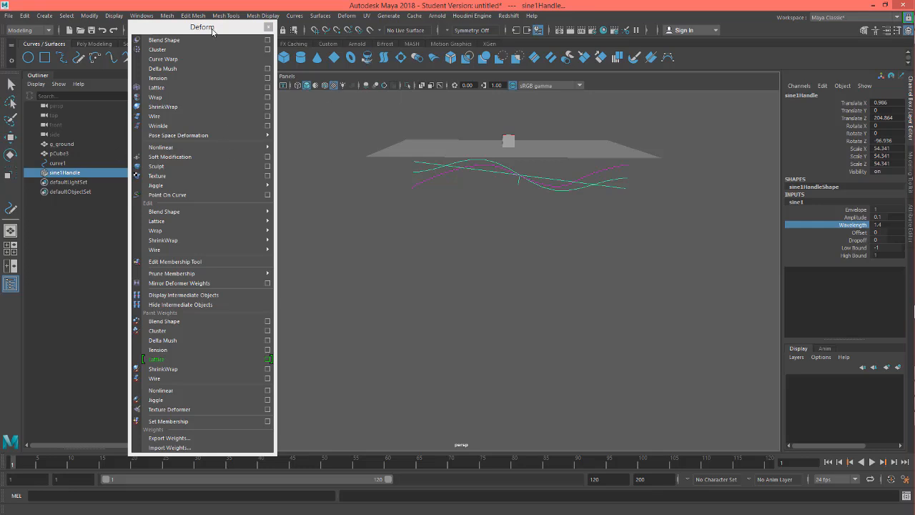
# Select the sine-deformed curve and add a nonlinear Bend deformer to it
pyautogui.moveTo(213, 32); pyautogui.dragTo(236, 41)
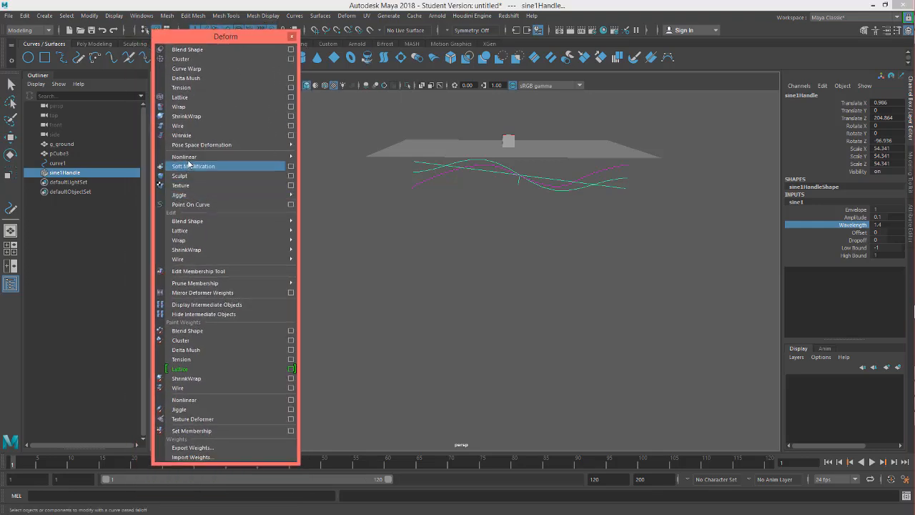
pyautogui.moveTo(202, 160)
pyautogui.click(316, 165)
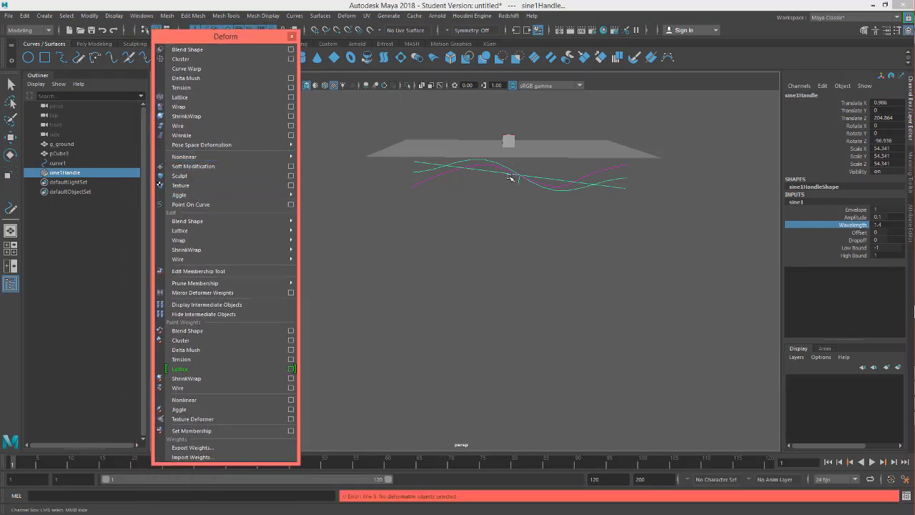
pyautogui.click(490, 164)
pyautogui.press('e')
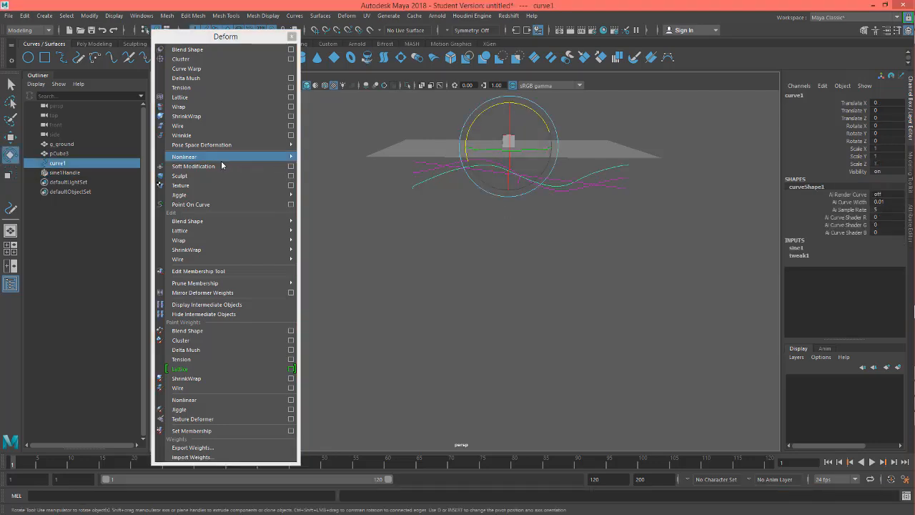
pyautogui.moveTo(199, 158)
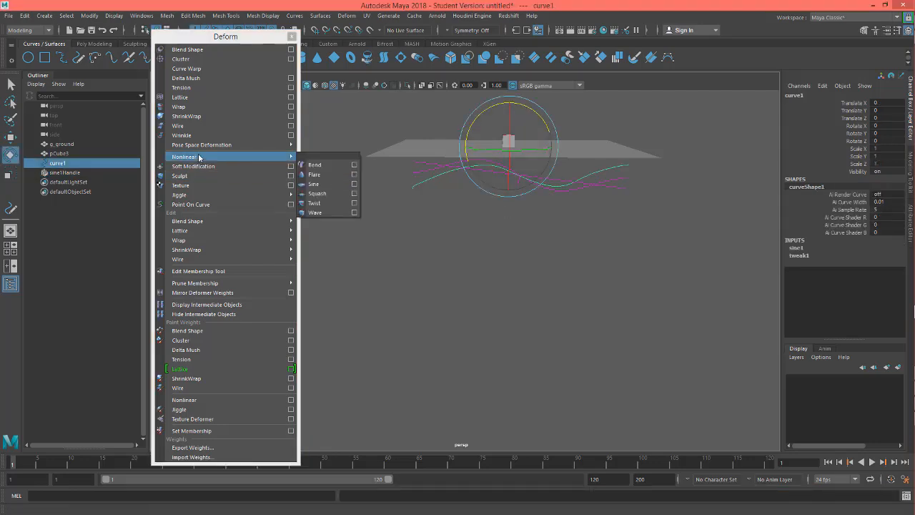
pyautogui.click(314, 164)
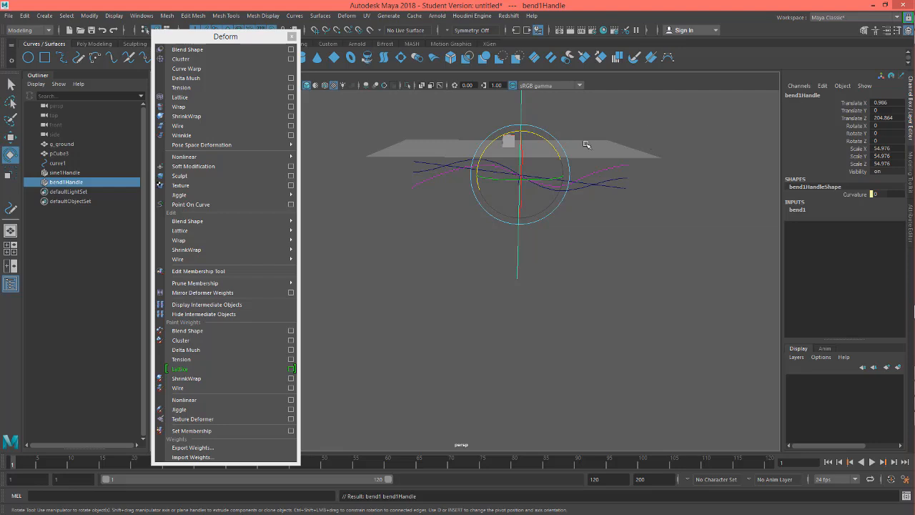
# Rotate the bend handle to about -94° around Z and set the bend's Curvature to about -42.4
pyautogui.moveTo(550, 144); pyautogui.dragTo(605, 237)
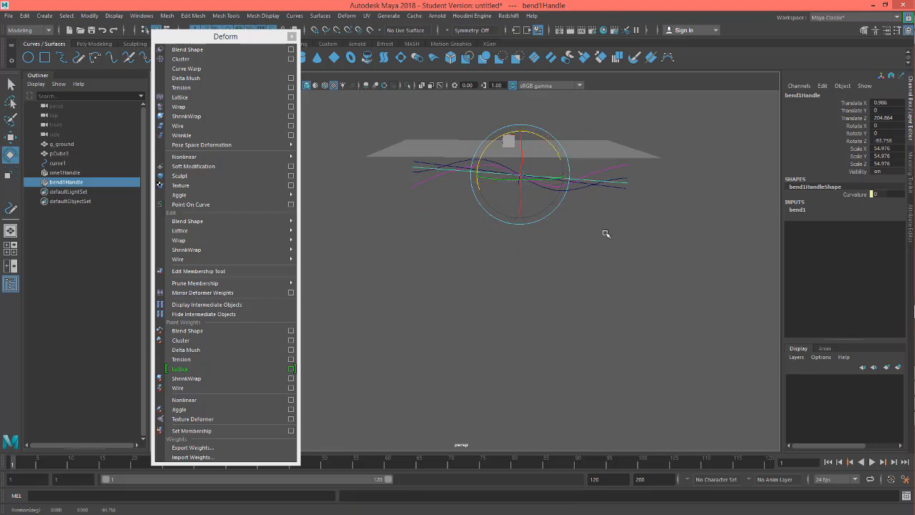
pyautogui.moveTo(883, 193)
pyautogui.click(793, 209)
pyautogui.click(855, 225)
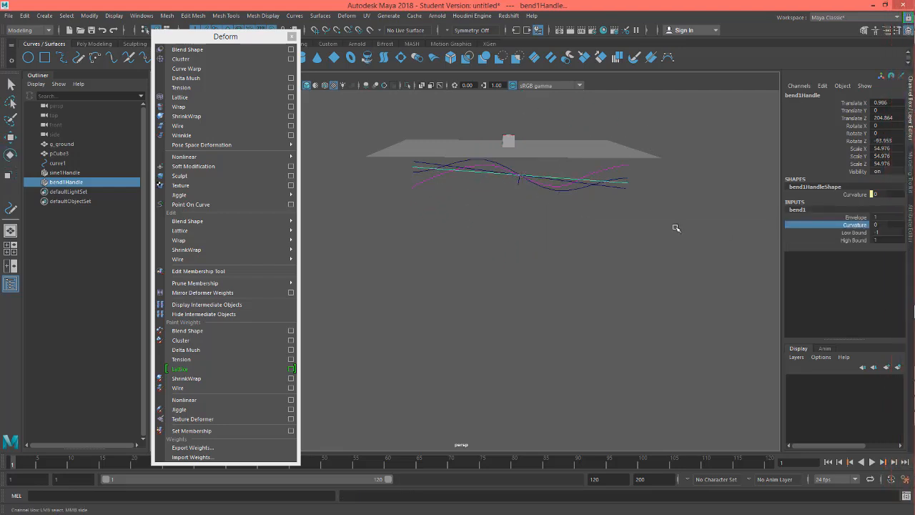
pyautogui.moveTo(674, 229); pyautogui.dragTo(638, 228, button='middle')
# Set the bend deformer's High Bound to 0 and its Curvature to about -79.07
pyautogui.click(855, 241)
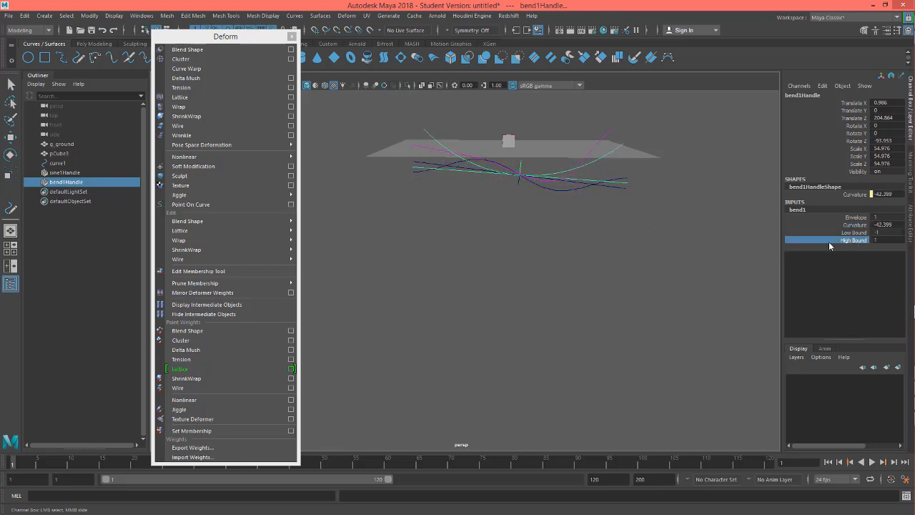
pyautogui.moveTo(717, 240); pyautogui.dragTo(713, 240, button='middle')
pyautogui.keyDown('alt'); pyautogui.moveTo(616, 210); pyautogui.dragTo(612, 214); pyautogui.keyUp('alt')
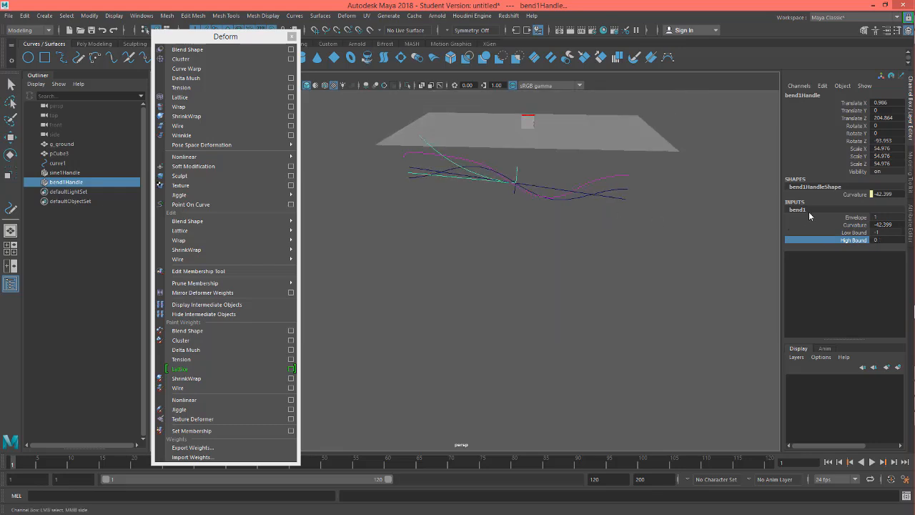
pyautogui.click(852, 225)
pyautogui.moveTo(666, 227); pyautogui.dragTo(644, 231, button='middle')
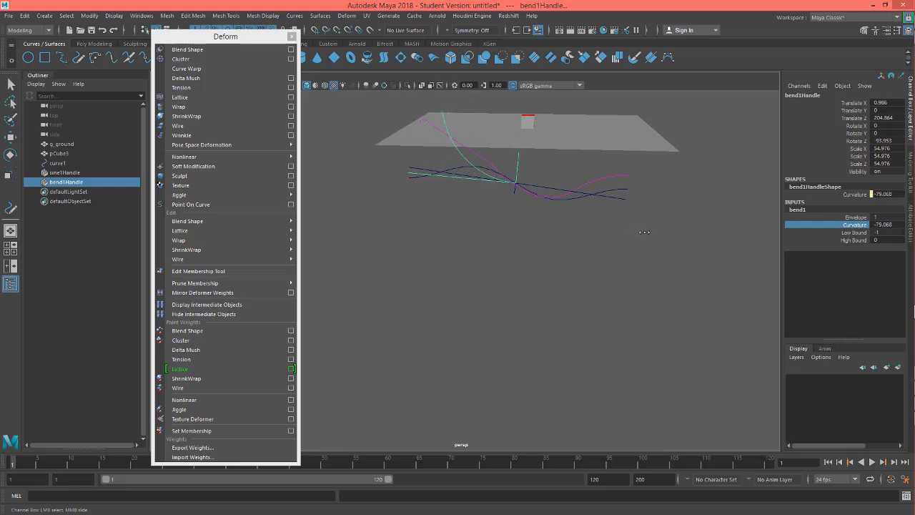
pyautogui.keyDown('alt'); pyautogui.moveTo(621, 237); pyautogui.dragTo(568, 202); pyautogui.keyUp('alt')
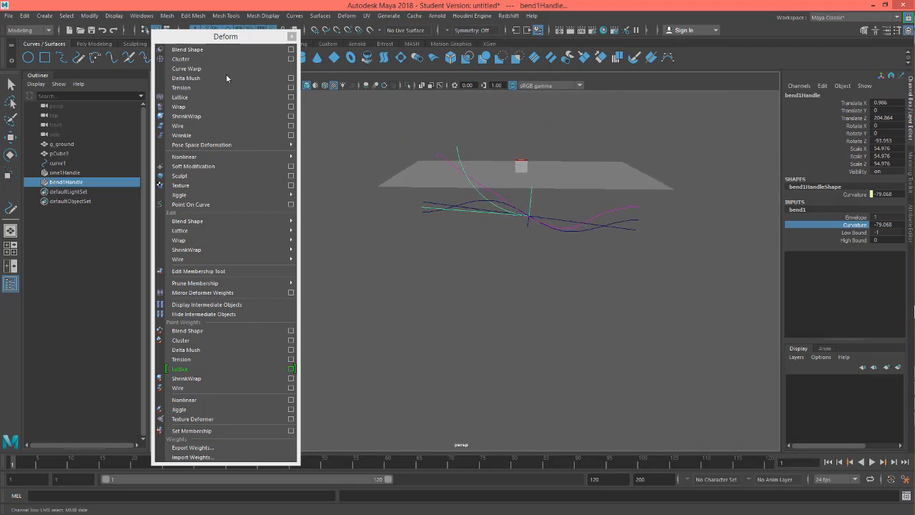
# Select the deformed curve and delete its construction history to bake in the sine and bend shapes
pyautogui.click(291, 37)
pyautogui.keyDown('alt'); pyautogui.moveTo(462, 212); pyautogui.dragTo(425, 178); pyautogui.keyUp('alt')
pyautogui.click(433, 205)
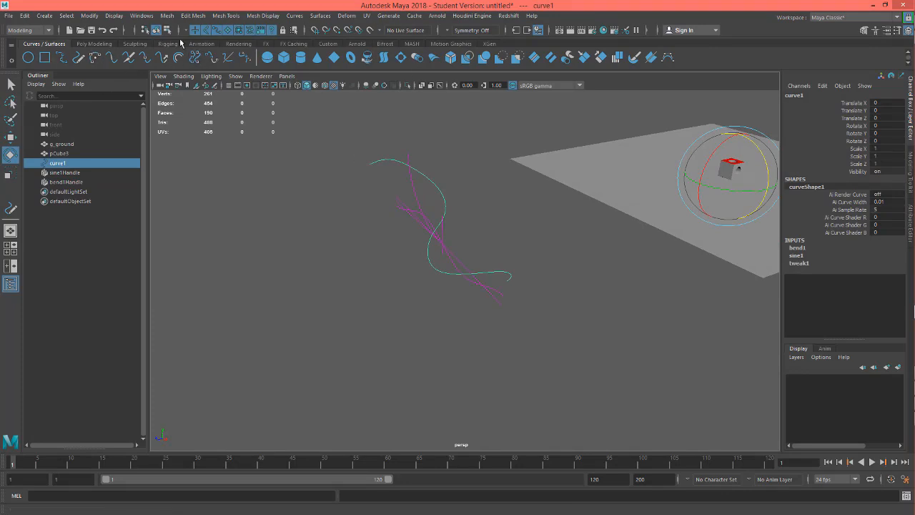
pyautogui.click(25, 15)
pyautogui.moveTo(83, 130)
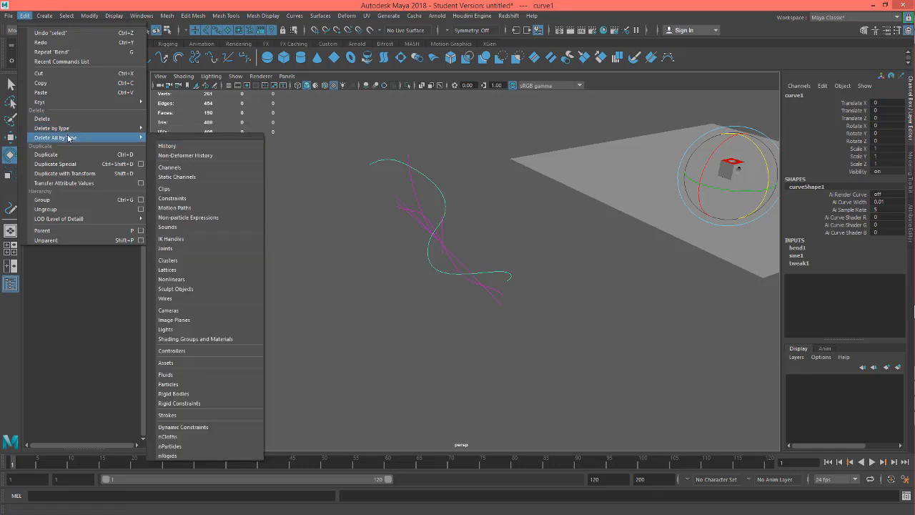
pyautogui.moveTo(68, 129)
pyautogui.click(191, 147)
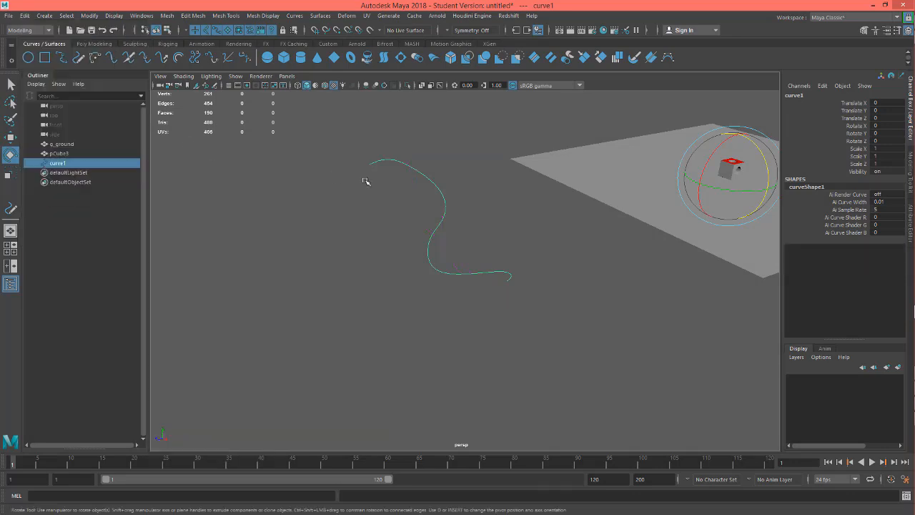
# Create a polygon cylinder and set its Radius to 10 and its Height to 50
pyautogui.moveTo(364, 180)
pyautogui.keyDown('alt'); pyautogui.mouseDown()
pyautogui.moveTo(386, 169)
pyautogui.moveTo(413, 174)
pyautogui.moveTo(363, 179)
pyautogui.moveTo(359, 188)
pyautogui.mouseUp(); pyautogui.keyUp('alt')
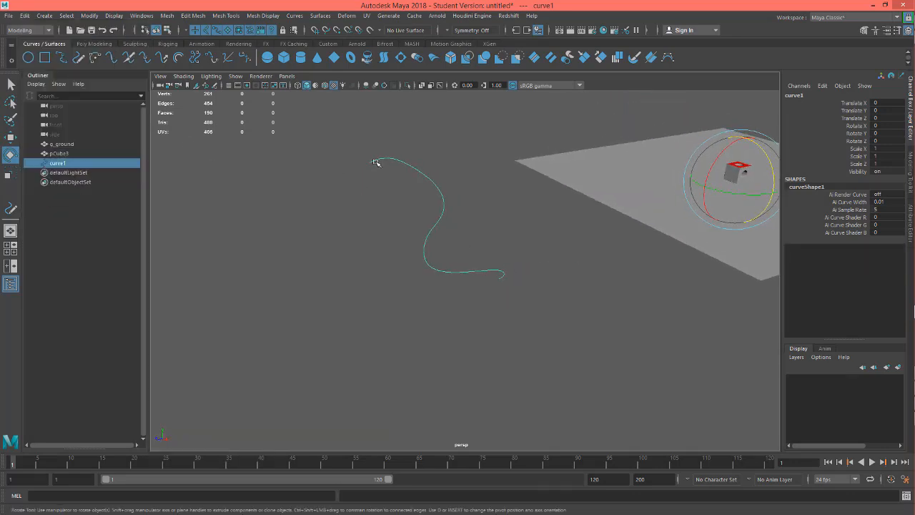
pyautogui.keyDown('alt'); pyautogui.moveTo(472, 188); pyautogui.dragTo(503, 212); pyautogui.keyUp('alt')
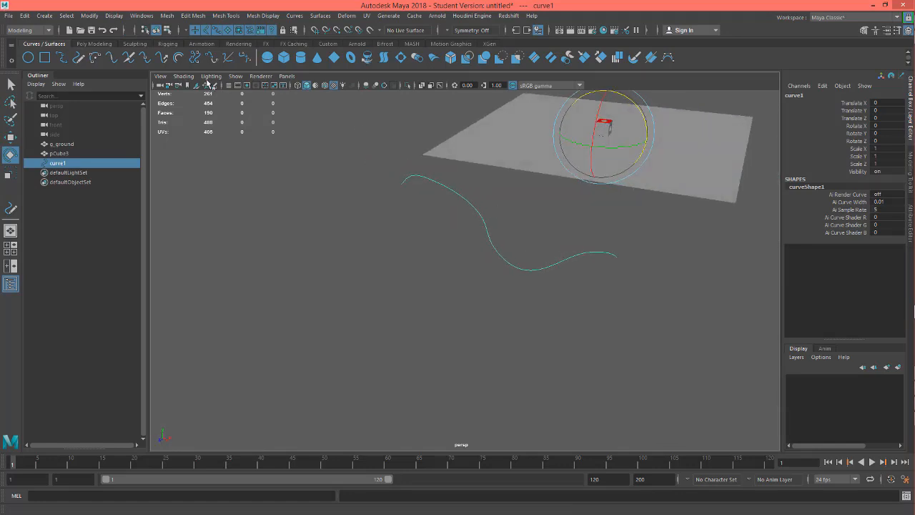
pyautogui.click(93, 43)
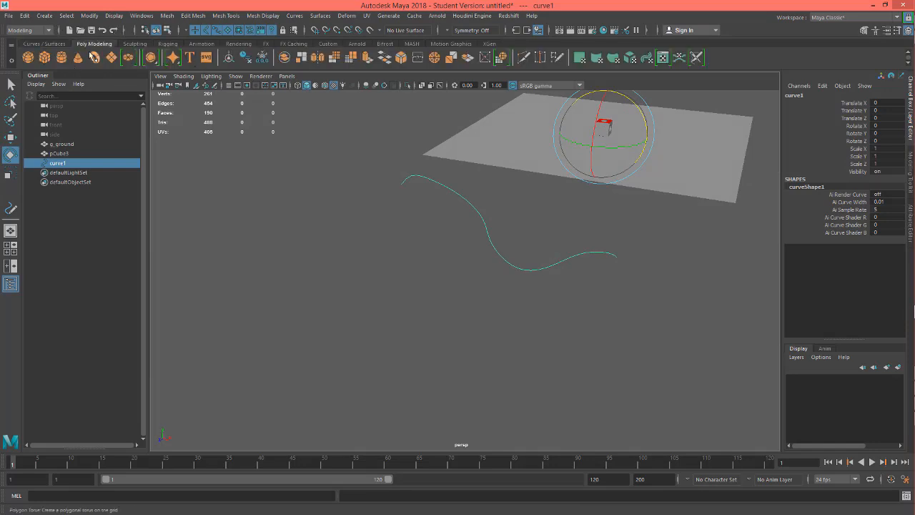
pyautogui.click(62, 58)
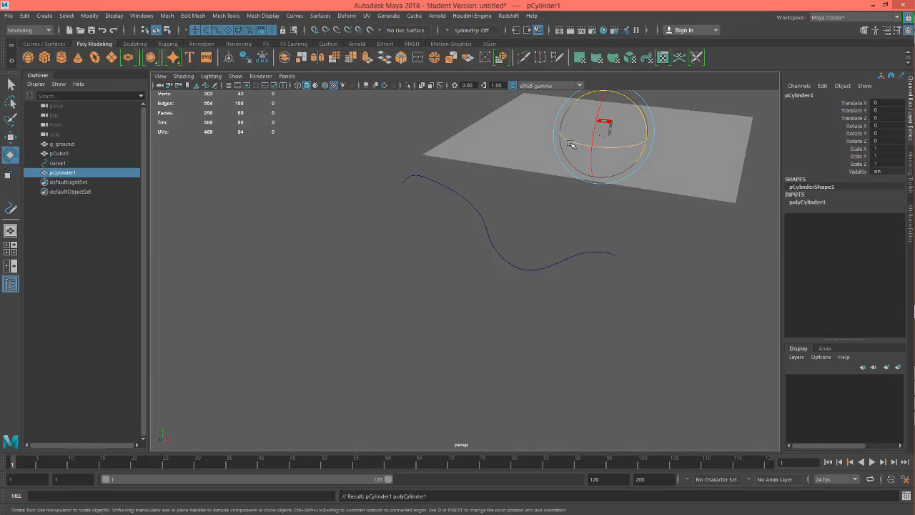
pyautogui.click(815, 201)
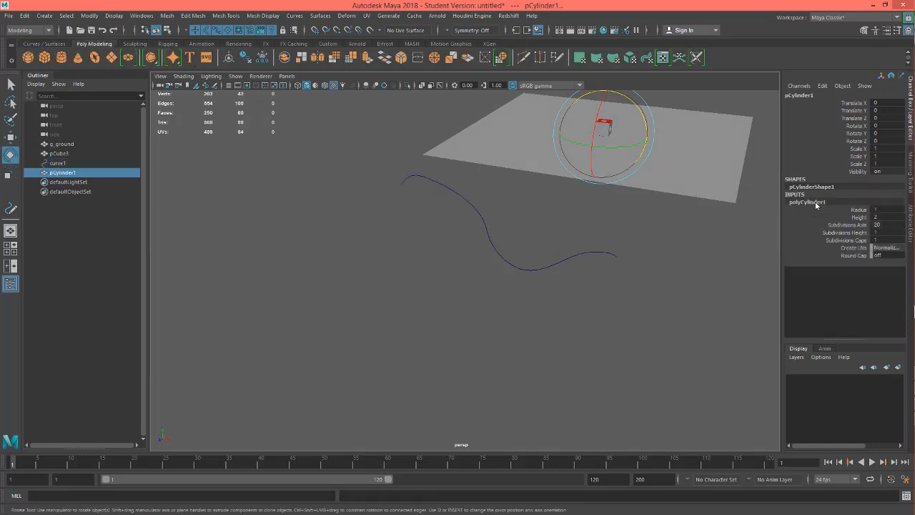
pyautogui.click(877, 210)
pyautogui.press('Return')
pyautogui.click(878, 218)
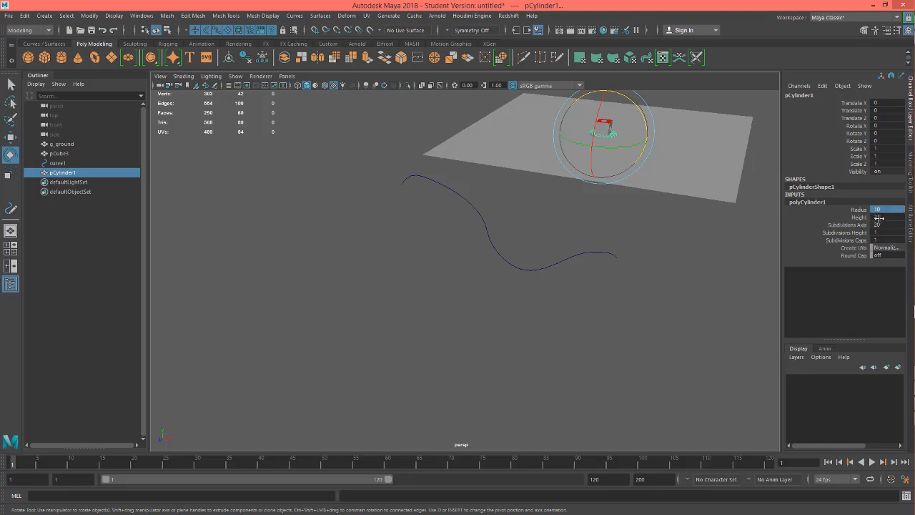
pyautogui.click(885, 216)
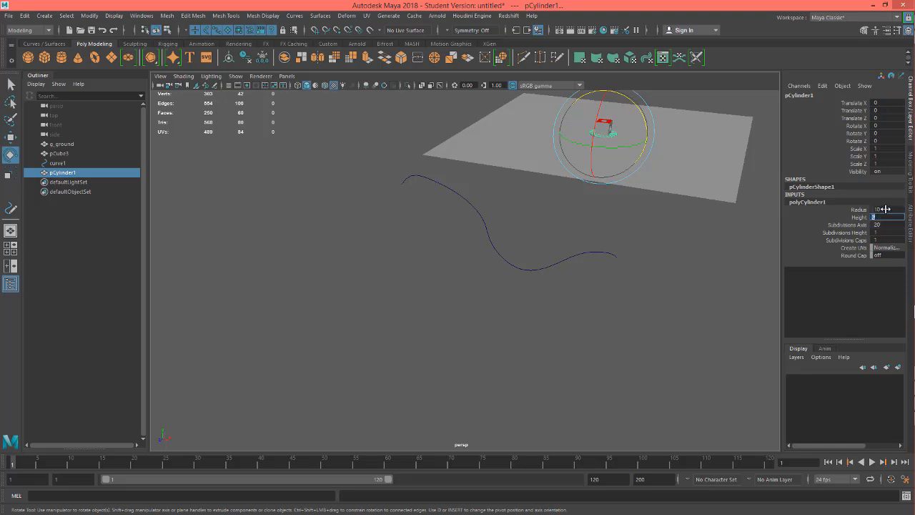
pyautogui.write('20')
pyautogui.press('Return')
pyautogui.write('50')
pyautogui.press('Return')
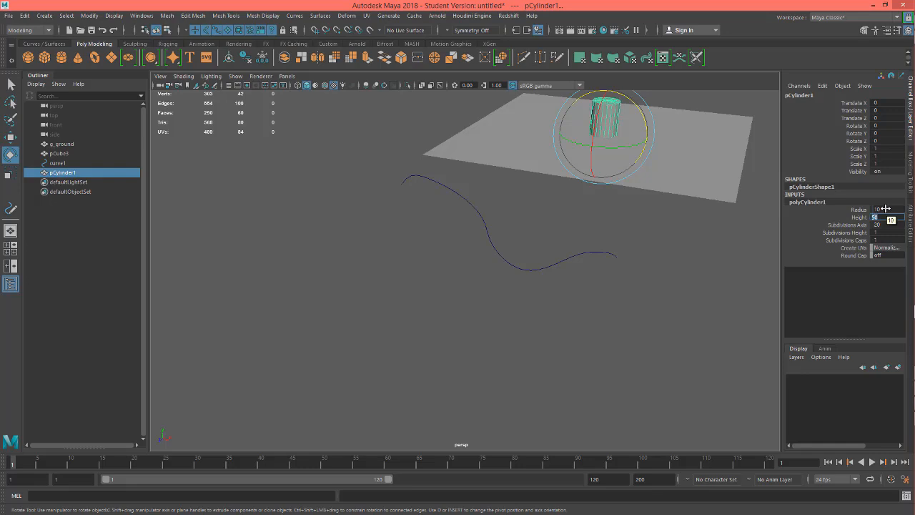
# Set the cylinder's Radius to 5 and its Subdivisions Height to 25
pyautogui.click(890, 210)
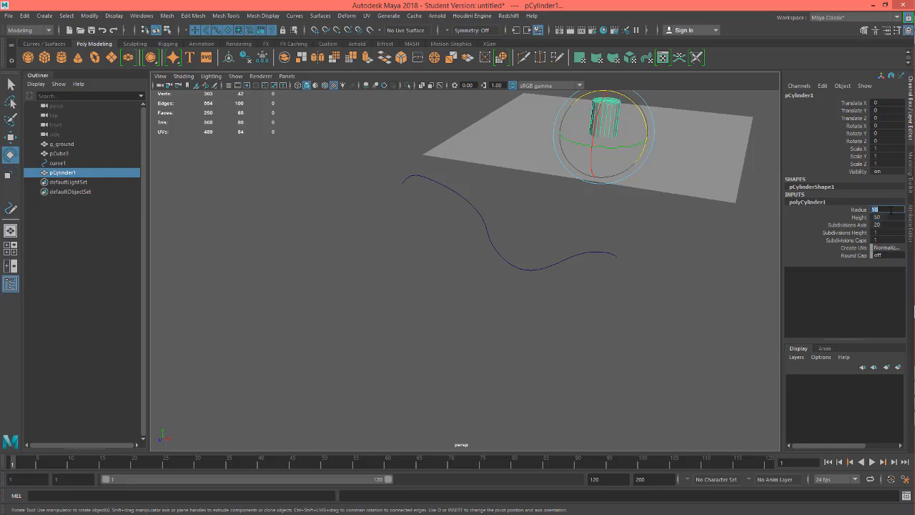
pyautogui.write('5')
pyautogui.press('Return')
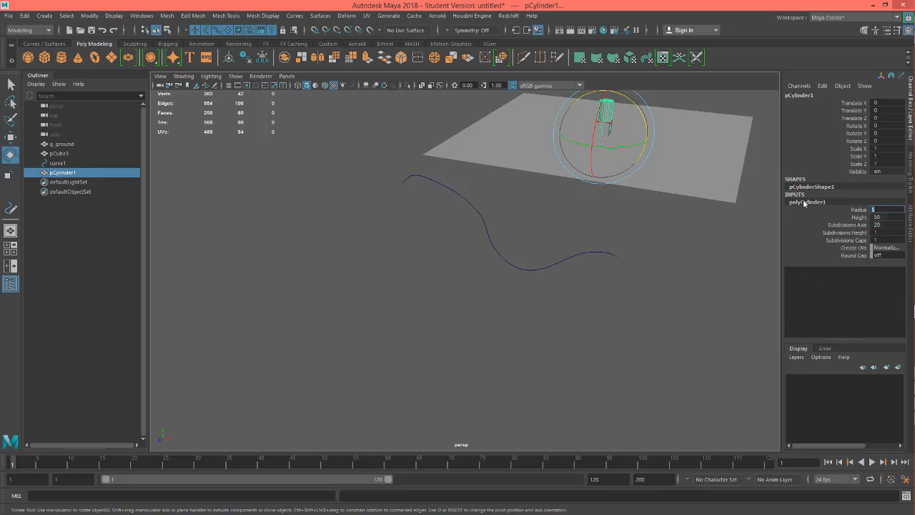
pyautogui.moveTo(878, 233); pyautogui.dragTo(881, 239)
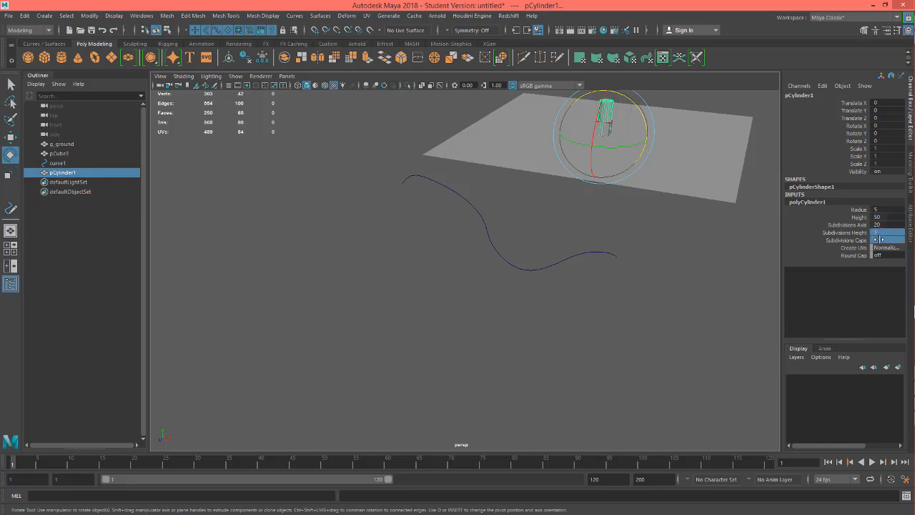
pyautogui.click(881, 232)
pyautogui.doubleClick(881, 232)
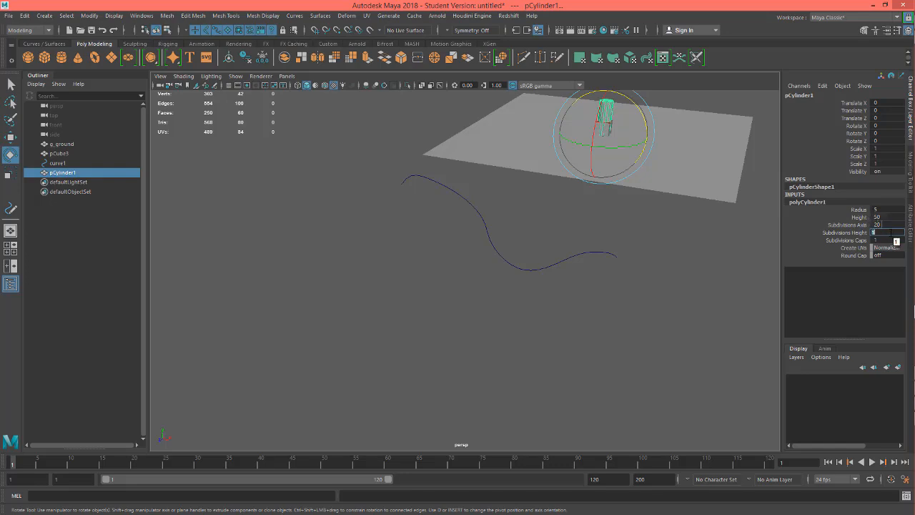
pyautogui.press('Return')
# Move the cylinder out of the drilled cube along Z to about 35.89
pyautogui.keyDown('alt'); pyautogui.moveTo(651, 202); pyautogui.dragTo(572, 321, button='middle'); pyautogui.keyUp('alt')
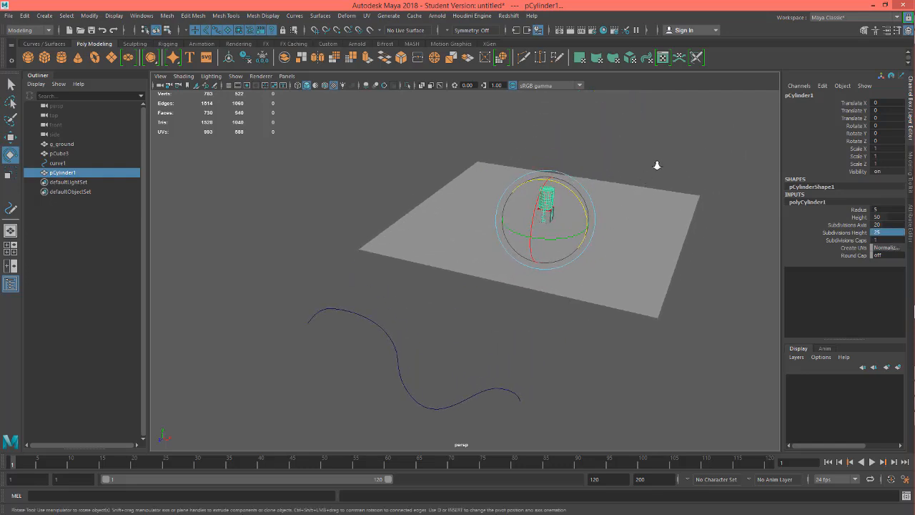
pyautogui.keyDown('alt'); pyautogui.moveTo(657, 165); pyautogui.dragTo(864, 173, button='right'); pyautogui.keyUp('alt')
pyautogui.keyDown('alt'); pyautogui.moveTo(666, 212); pyautogui.dragTo(604, 265, button='middle'); pyautogui.keyUp('alt')
pyautogui.scroll(3, 544, 210)
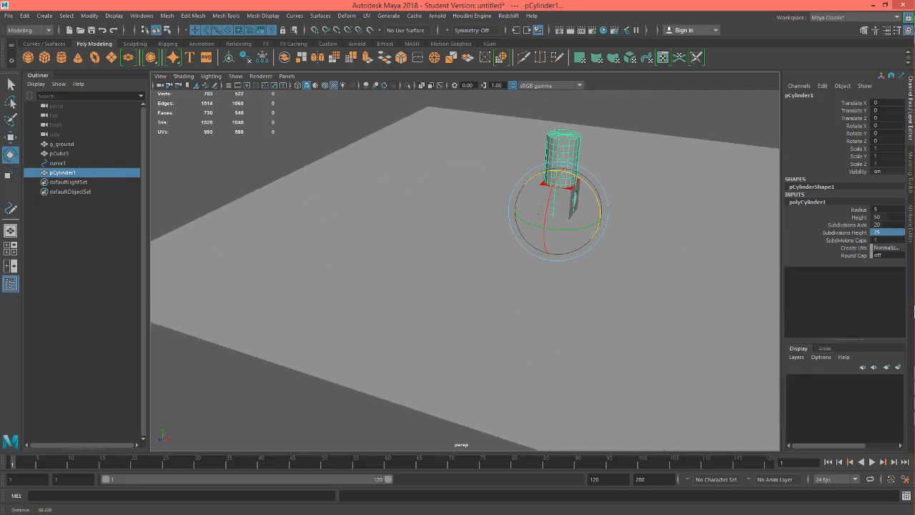
pyautogui.keyDown('alt'); pyautogui.moveTo(544, 211); pyautogui.dragTo(658, 192); pyautogui.keyUp('alt')
pyautogui.press('f')
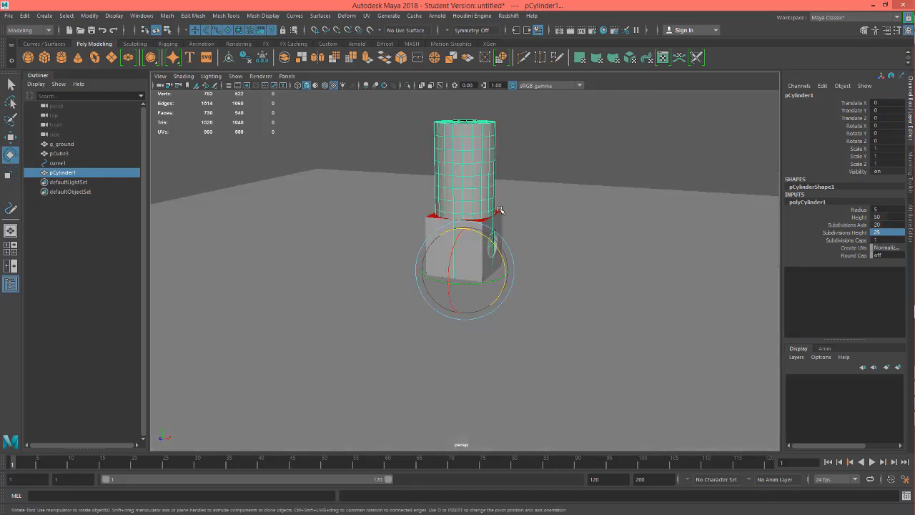
pyautogui.press('w')
pyautogui.moveTo(443, 285); pyautogui.dragTo(333, 403)
pyautogui.moveTo(476, 295)
pyautogui.keyDown('alt'); pyautogui.mouseDown()
pyautogui.moveTo(490, 276)
pyautogui.moveTo(487, 285)
pyautogui.mouseUp(); pyautogui.keyUp('alt')
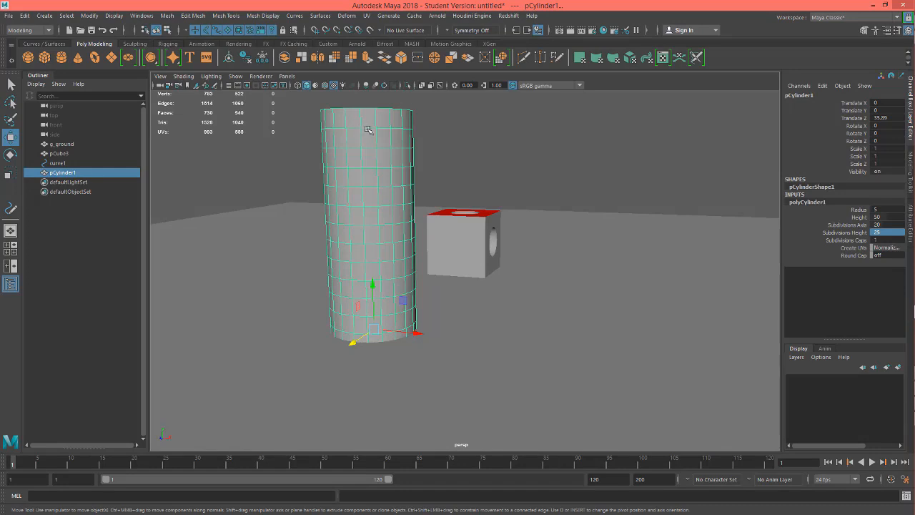
# Try 50 for the cylinder's Subdivisions Height, then set it to 30
pyautogui.click(885, 233)
pyautogui.write('50')
pyautogui.press('Return')
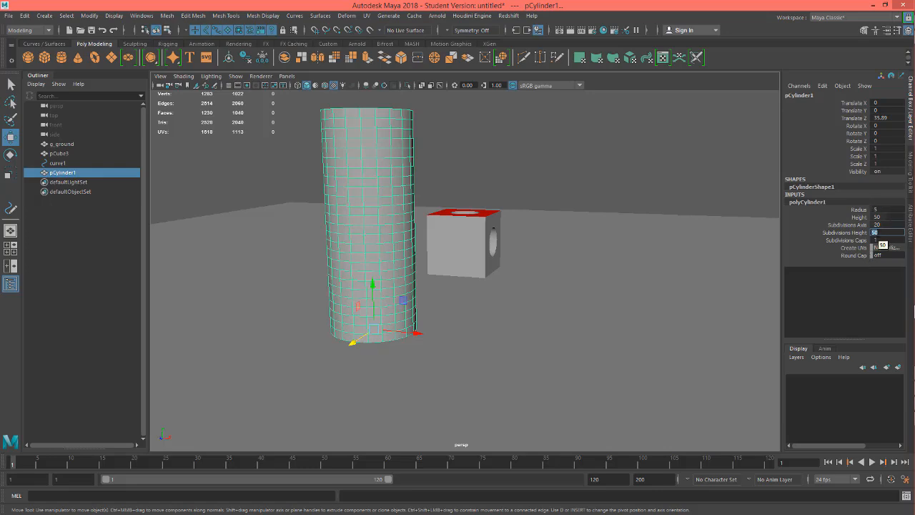
pyautogui.press('Return')
# Select the curve together with the cylinder and apply a Curve Warp deformer to them
pyautogui.keyDown('alt'); pyautogui.moveTo(409, 159); pyautogui.dragTo(388, 228); pyautogui.keyUp('alt')
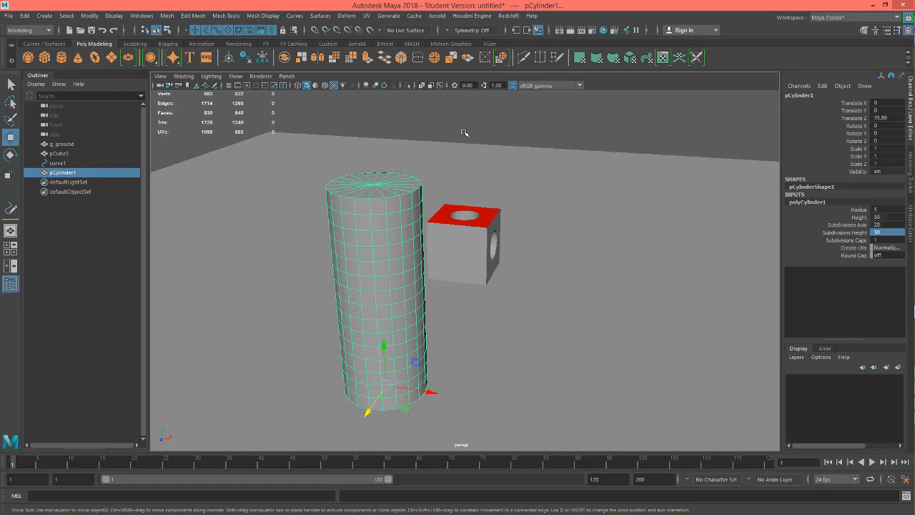
pyautogui.keyDown('alt'); pyautogui.moveTo(674, 231); pyautogui.dragTo(516, 247); pyautogui.keyUp('alt')
pyautogui.keyDown('alt'); pyautogui.moveTo(285, 214); pyautogui.dragTo(188, 222, button='right'); pyautogui.keyUp('alt')
pyautogui.keyDown('alt'); pyautogui.moveTo(473, 208); pyautogui.dragTo(568, 182); pyautogui.keyUp('alt')
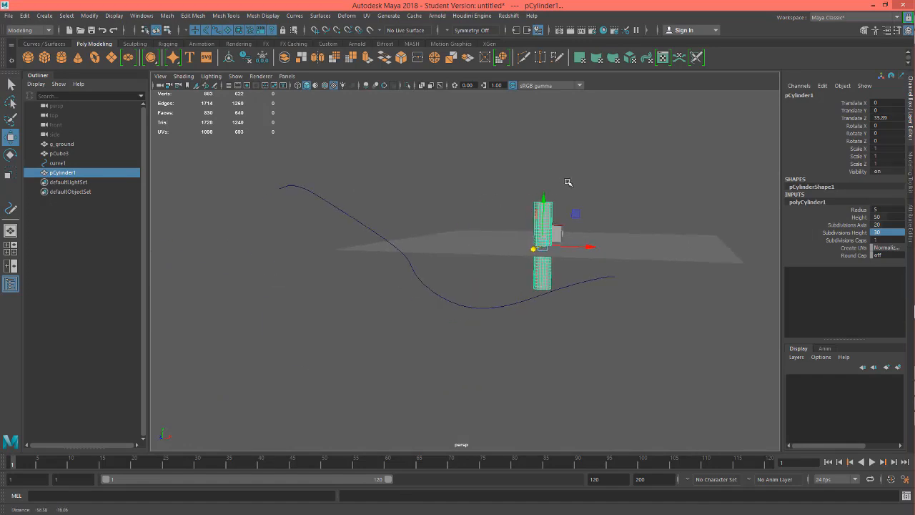
pyautogui.keyDown('alt'); pyautogui.moveTo(472, 283); pyautogui.dragTo(416, 340); pyautogui.keyUp('alt')
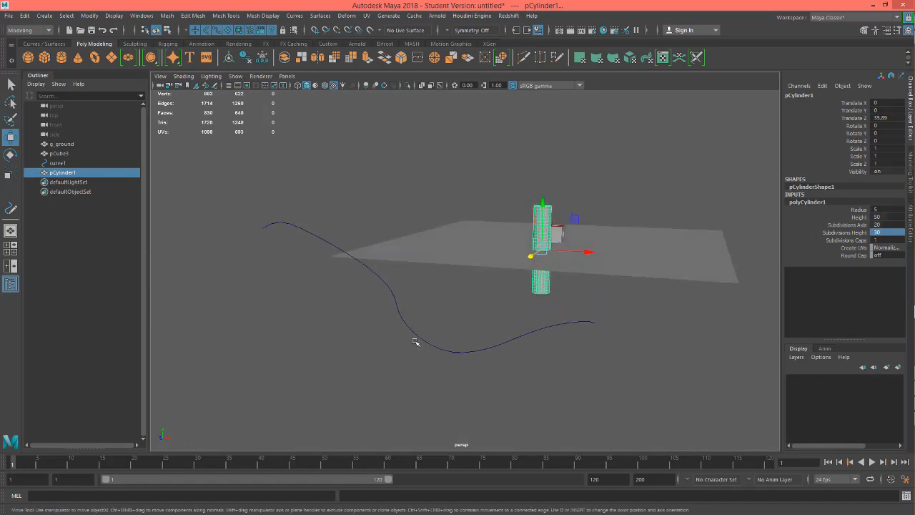
pyautogui.click(449, 353)
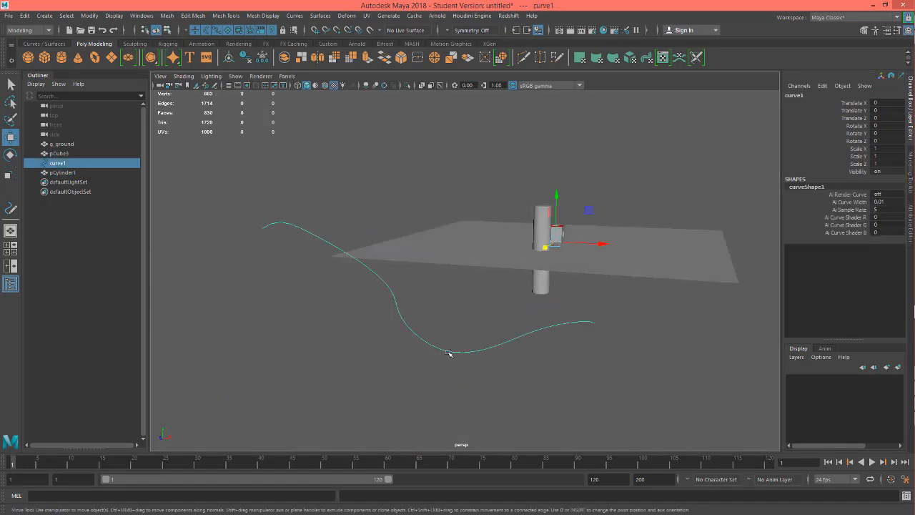
pyautogui.keyDown('shift'); pyautogui.click(538, 212); pyautogui.keyUp('shift')
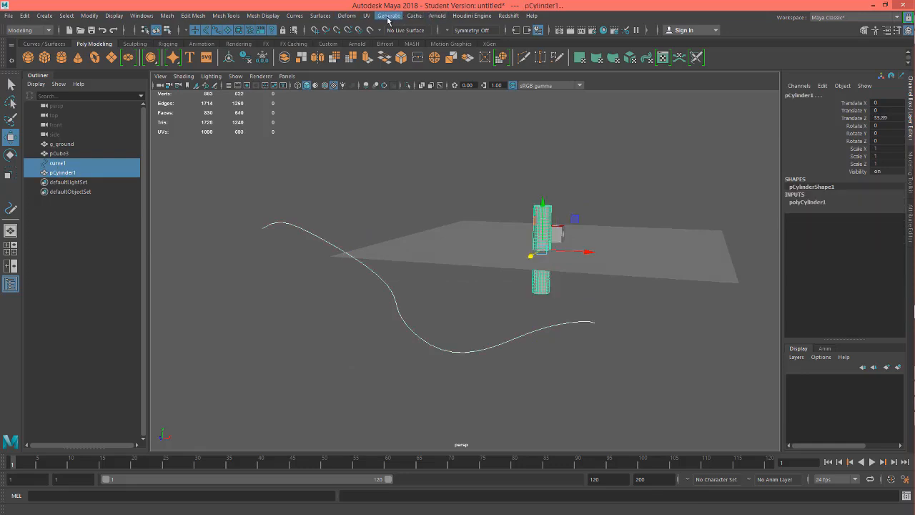
pyautogui.click(350, 15)
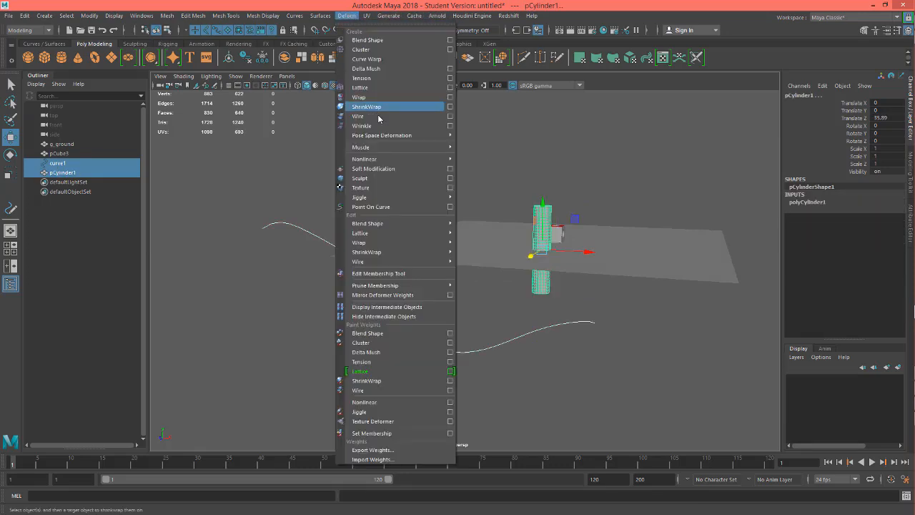
pyautogui.click(368, 59)
# In the curveWarp1 attributes, set Length Scale to 2 and Max Scale to about 1.356
pyautogui.moveTo(412, 246)
pyautogui.keyDown('alt'); pyautogui.mouseDown()
pyautogui.moveTo(400, 243)
pyautogui.moveTo(416, 247)
pyautogui.mouseUp(); pyautogui.keyUp('alt')
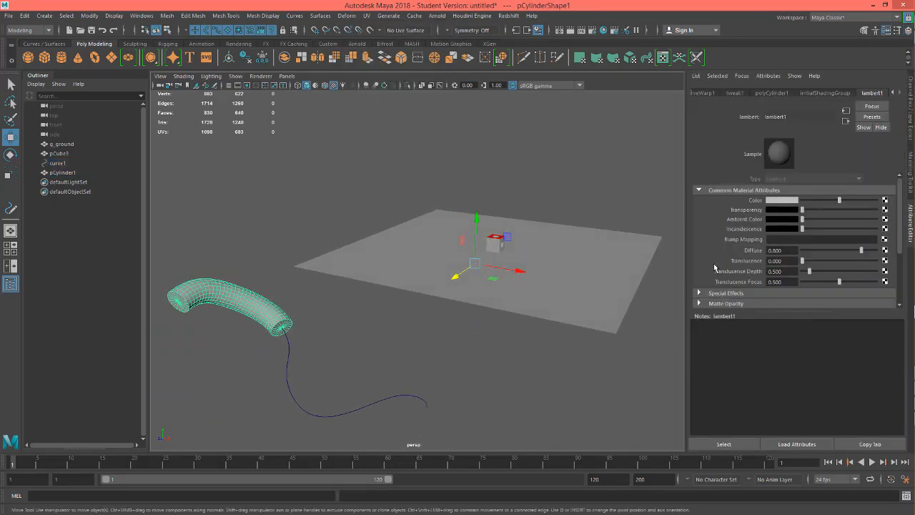
pyautogui.click(831, 94)
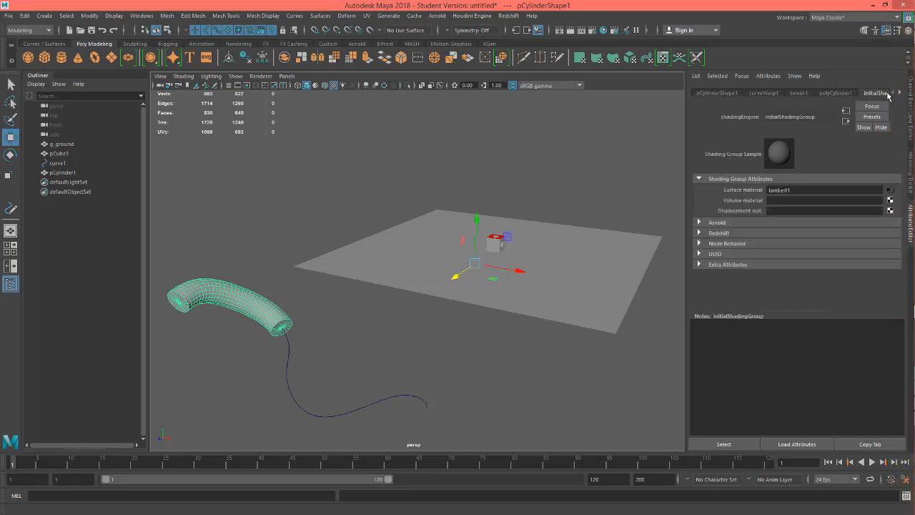
pyautogui.click(763, 93)
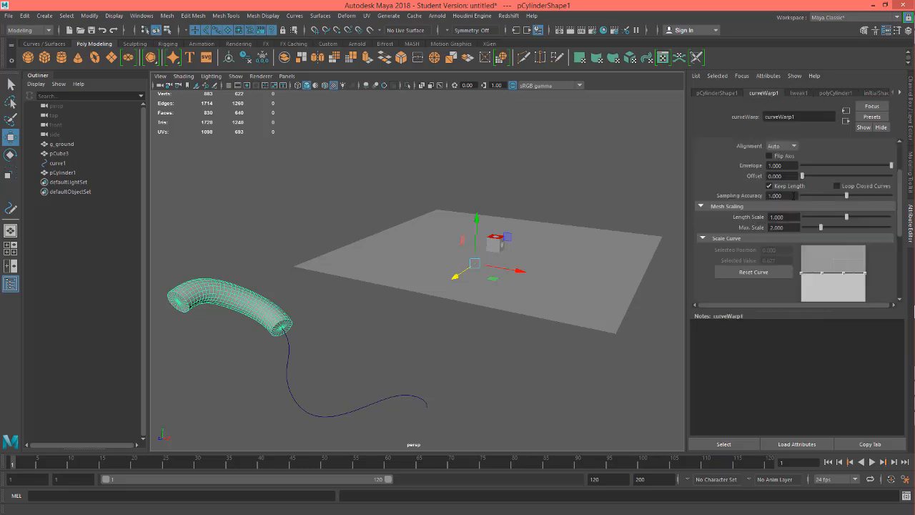
pyautogui.moveTo(848, 218); pyautogui.dragTo(895, 222)
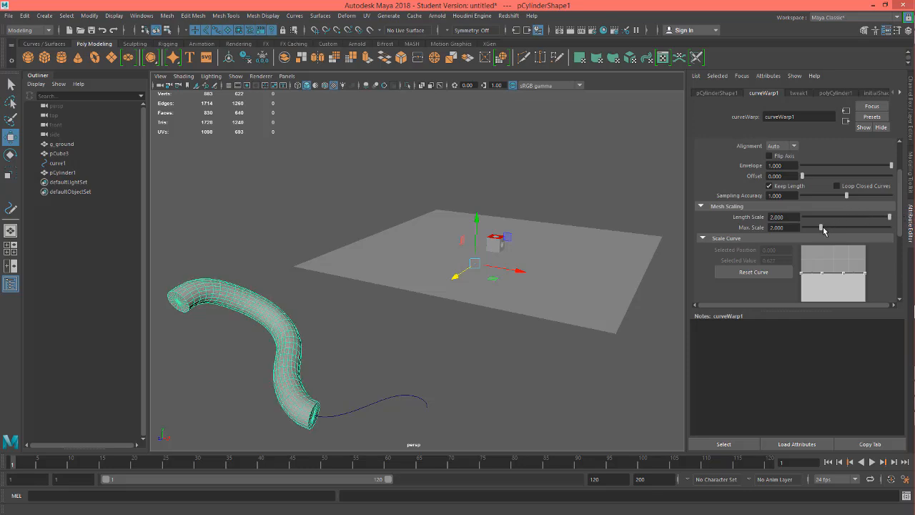
pyautogui.moveTo(821, 229); pyautogui.dragTo(815, 229)
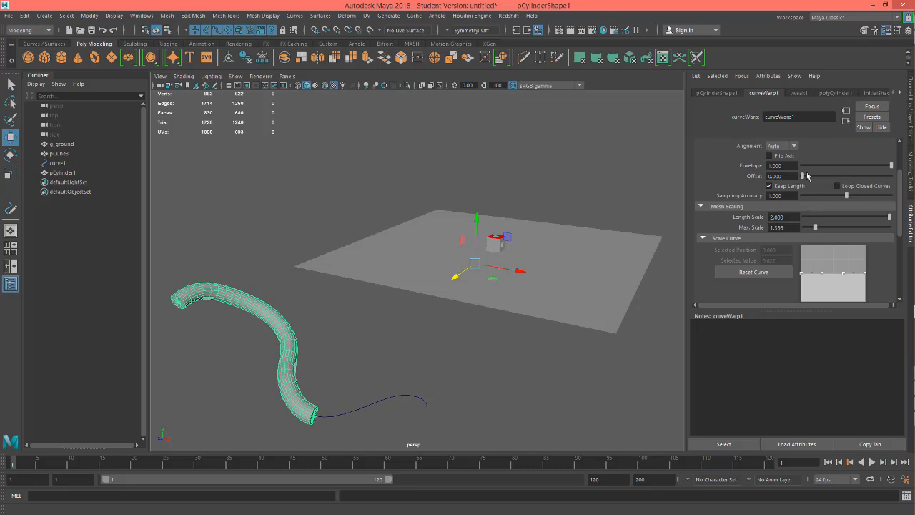
# Try an Offset of about 0.13 on the curve warp, set Length Scale to 3, and return Offset to 0
pyautogui.moveTo(803, 177); pyautogui.dragTo(814, 177)
pyautogui.click(773, 217)
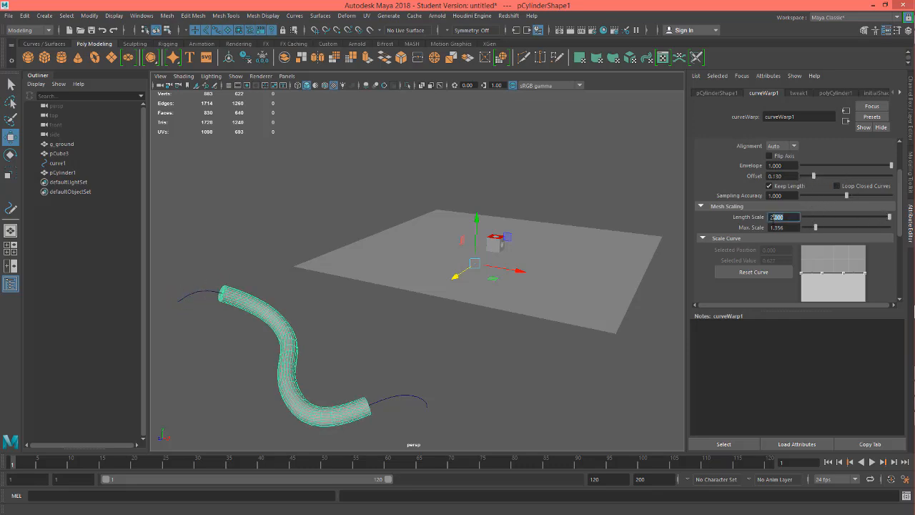
pyautogui.write('3')
pyautogui.press('Return')
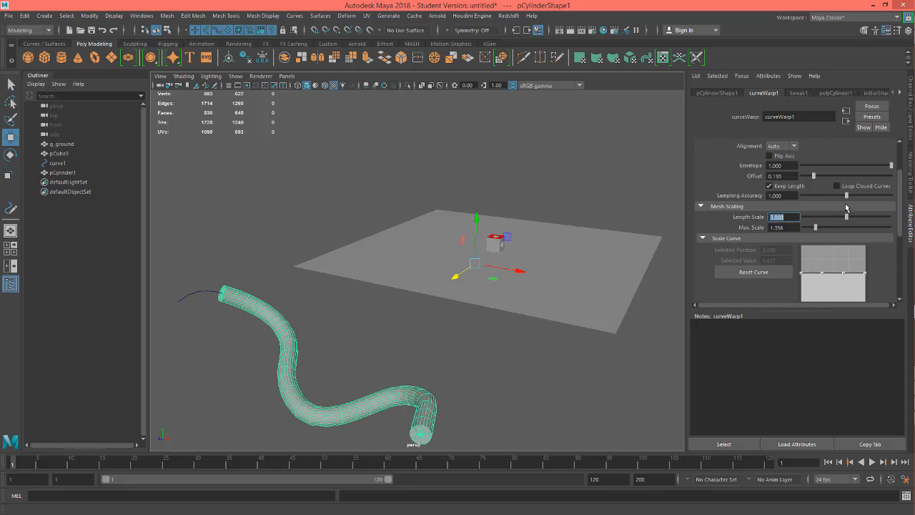
pyautogui.moveTo(813, 178); pyautogui.dragTo(803, 179)
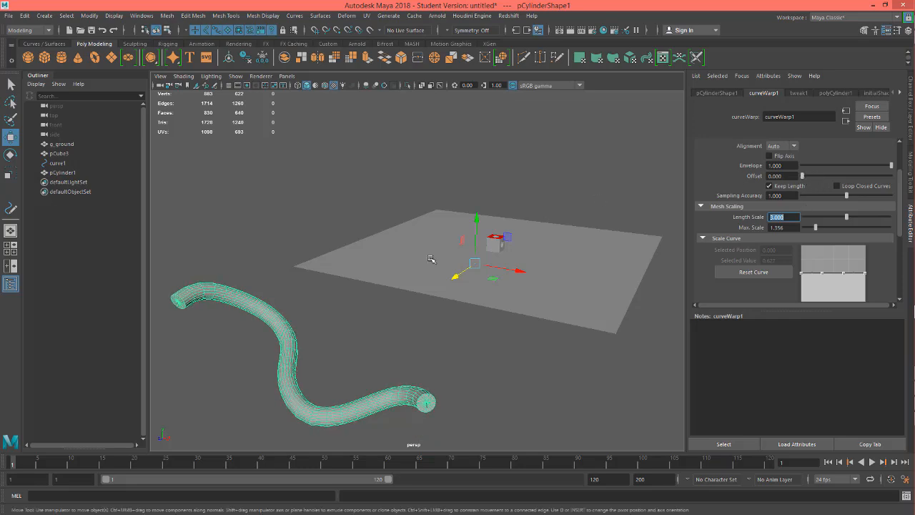
pyautogui.keyDown('alt'); pyautogui.moveTo(362, 284); pyautogui.dragTo(510, 263); pyautogui.keyUp('alt')
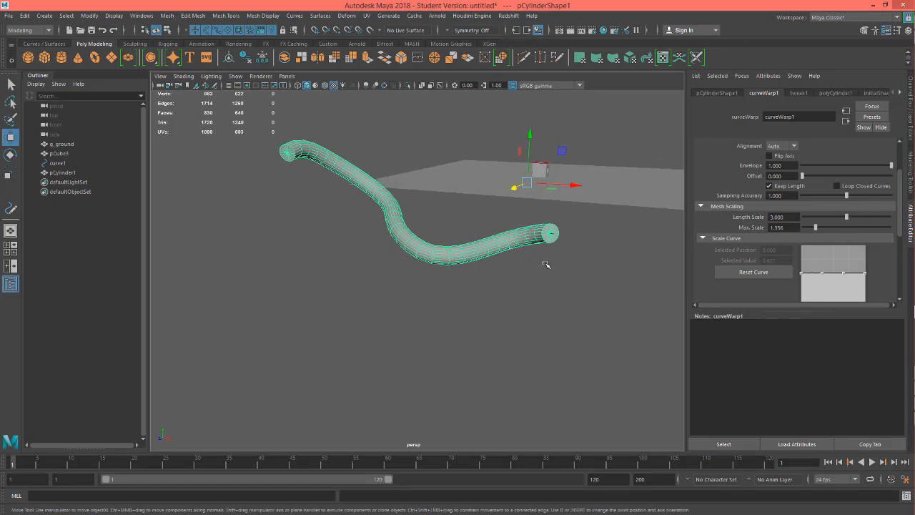
# Show the control vertices of the curve inside the tube and lower its end vertex at the near end
pyautogui.keyDown('alt'); pyautogui.moveTo(518, 291); pyautogui.dragTo(575, 282, button='right'); pyautogui.keyUp('alt')
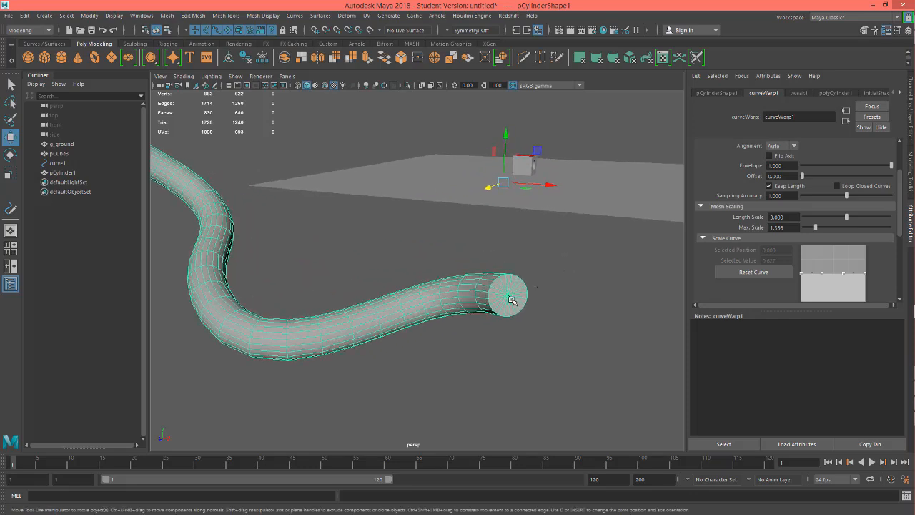
pyautogui.click(512, 300)
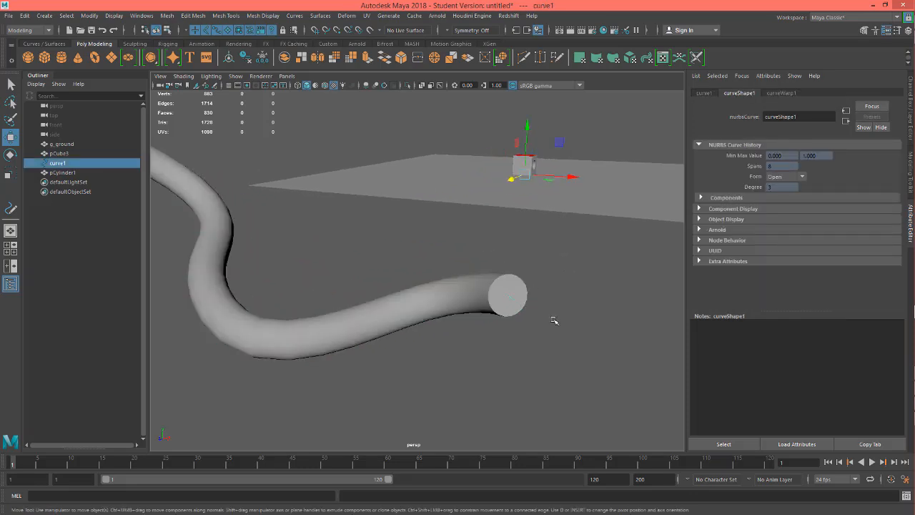
pyautogui.rightClick(513, 298)
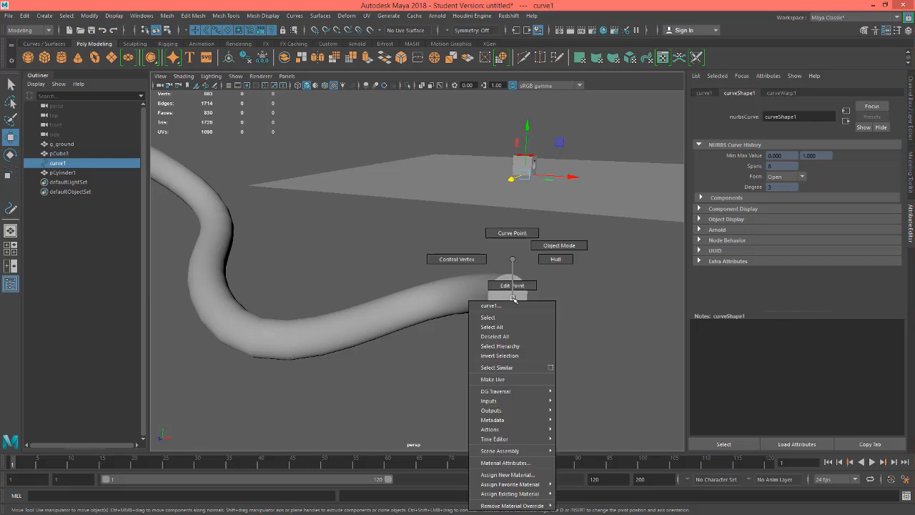
pyautogui.click(438, 257)
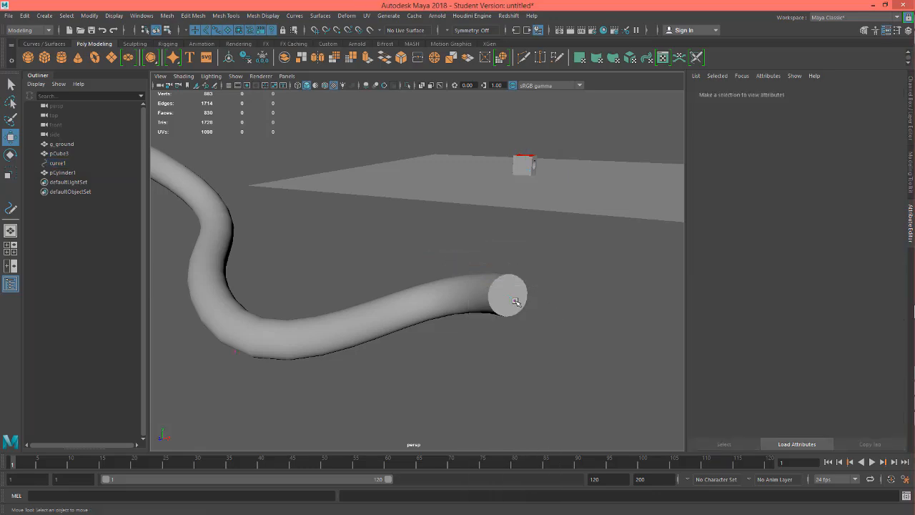
pyautogui.click(515, 299)
pyautogui.moveTo(514, 266); pyautogui.dragTo(519, 331)
# Lower control vertices 8 and 9 of the curve to bring the tube's end section down in line with the end vertex
pyautogui.keyDown('alt'); pyautogui.moveTo(580, 259); pyautogui.dragTo(561, 201, button='middle'); pyautogui.keyUp('alt')
pyautogui.keyDown('alt'); pyautogui.moveTo(576, 239); pyautogui.dragTo(560, 246, button='right'); pyautogui.keyUp('alt')
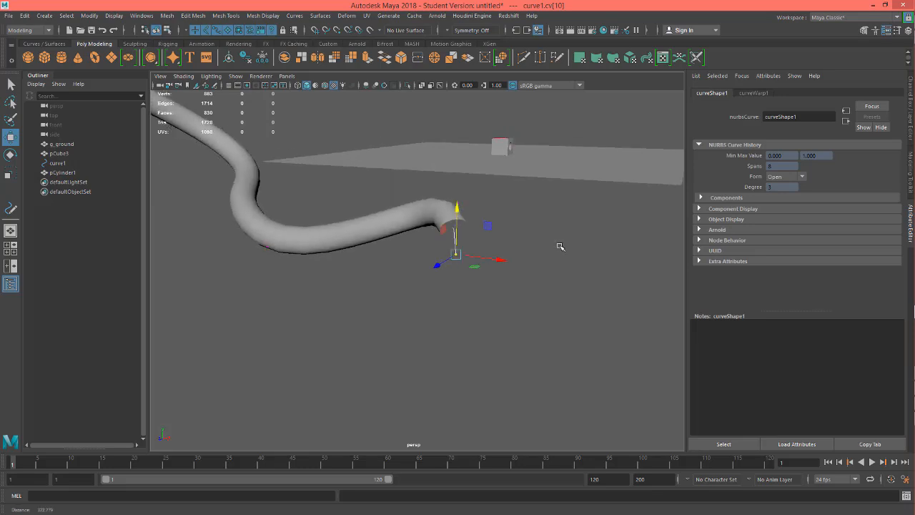
pyautogui.moveTo(351, 178); pyautogui.dragTo(454, 238)
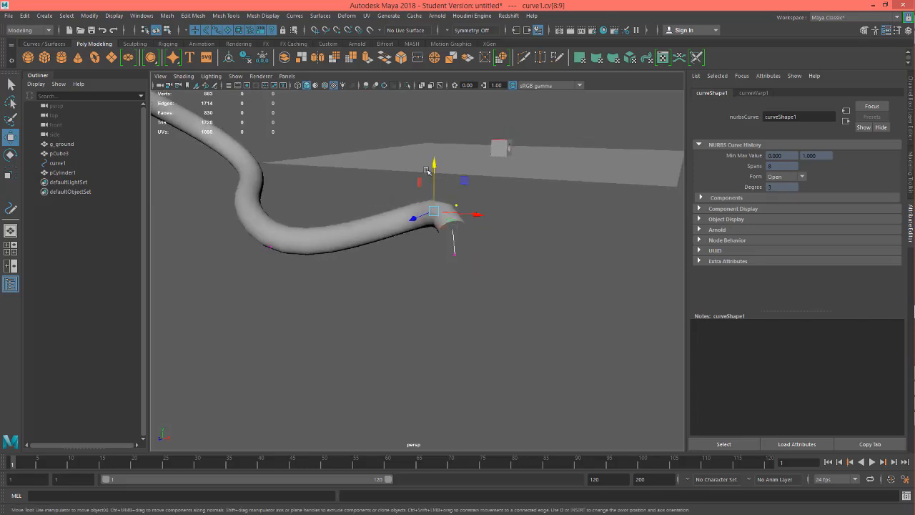
pyautogui.moveTo(435, 168); pyautogui.dragTo(434, 203)
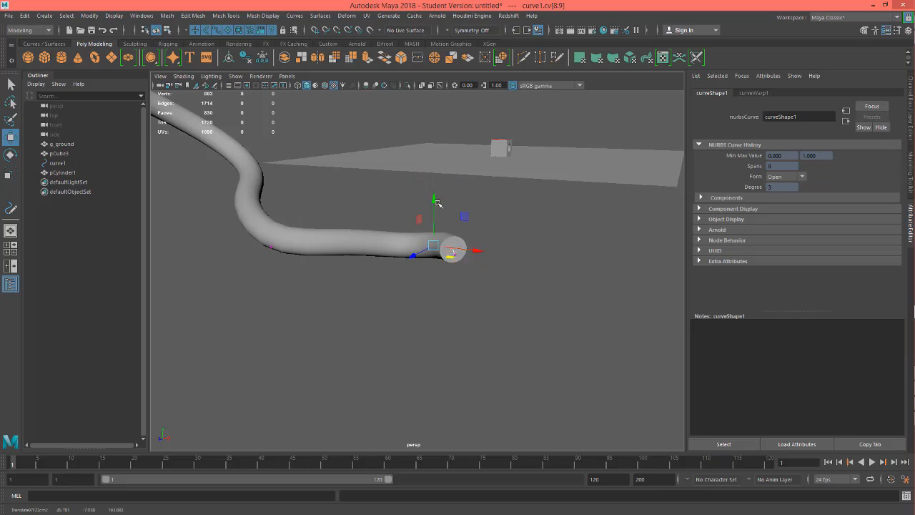
# Return curve1 to control vertex editing and lower its last three vertices so the tube's end slopes downward
pyautogui.click(527, 302)
pyautogui.click(452, 256)
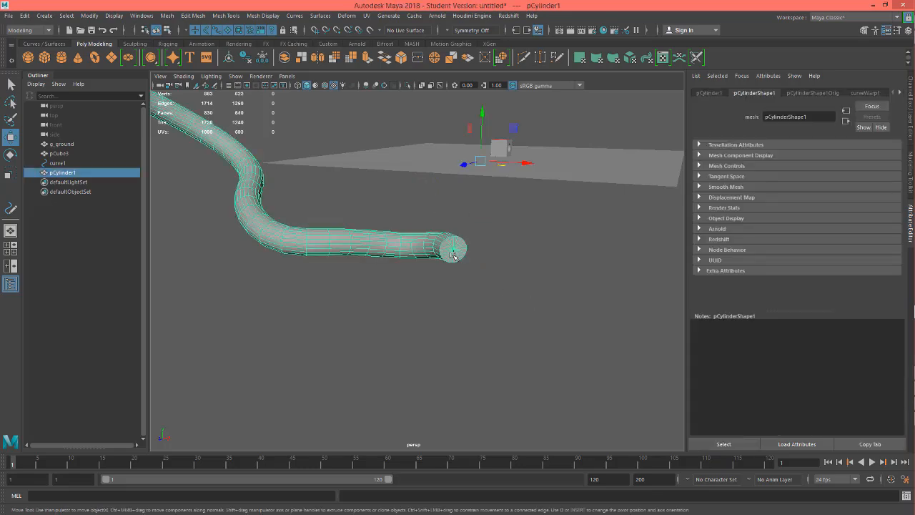
pyautogui.click(455, 254)
pyautogui.rightClick(454, 255)
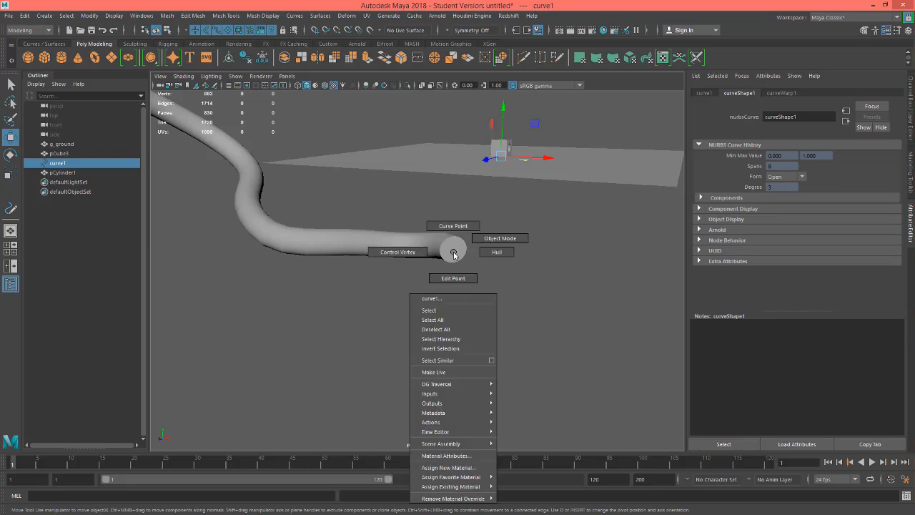
pyautogui.moveTo(454, 254); pyautogui.dragTo(406, 255, button='right')
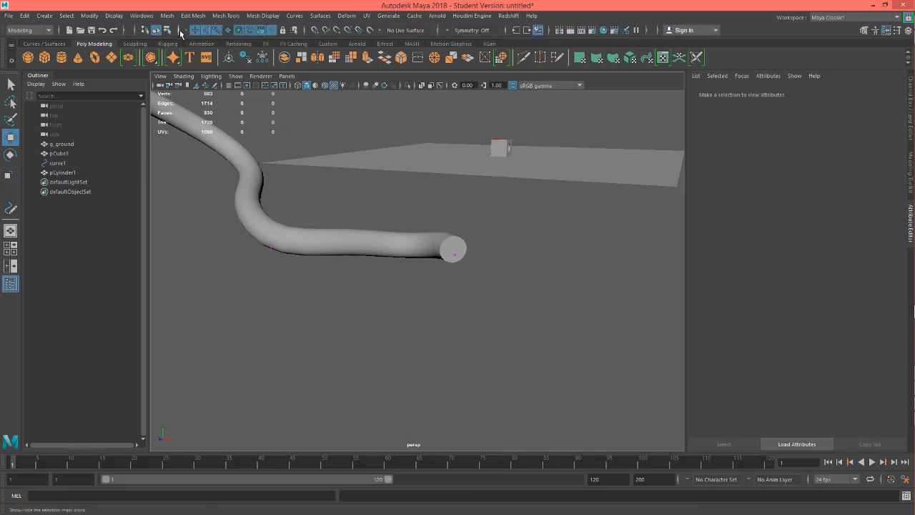
pyautogui.click(454, 256)
pyautogui.moveTo(458, 216)
pyautogui.mouseDown()
pyautogui.moveTo(457, 278)
pyautogui.moveTo(468, 224)
pyautogui.mouseUp()
pyautogui.moveTo(506, 302); pyautogui.dragTo(434, 269)
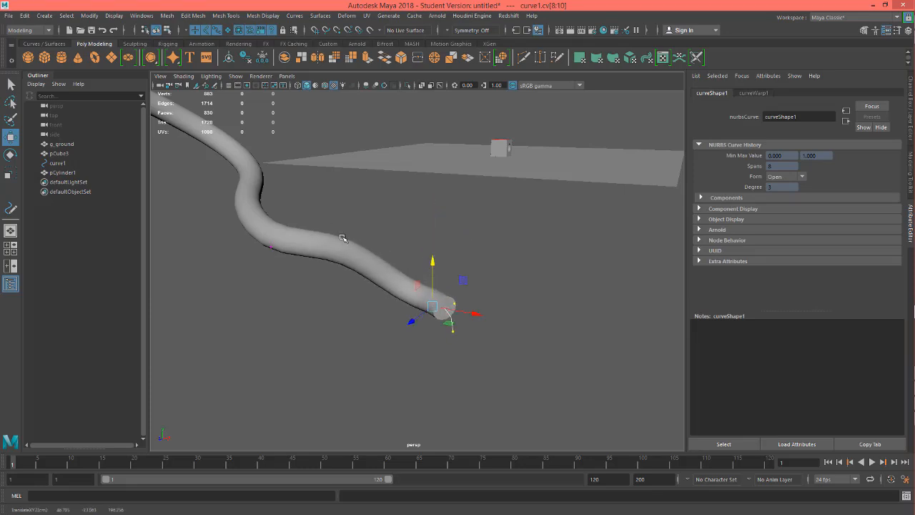
# Raise control vertex 7 to form a hump in the tube, and raise the curve's end vertex slightly
pyautogui.click(345, 217)
pyautogui.click(344, 238)
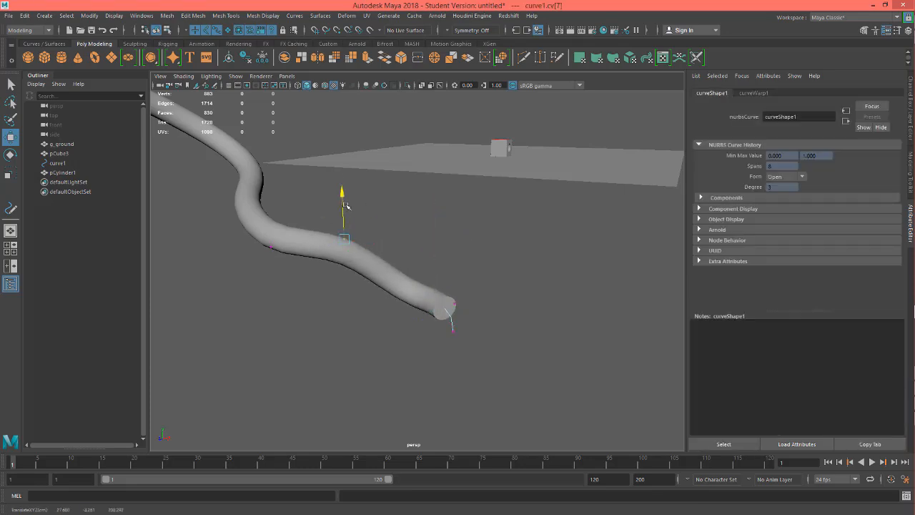
pyautogui.moveTo(343, 214); pyautogui.dragTo(355, 149)
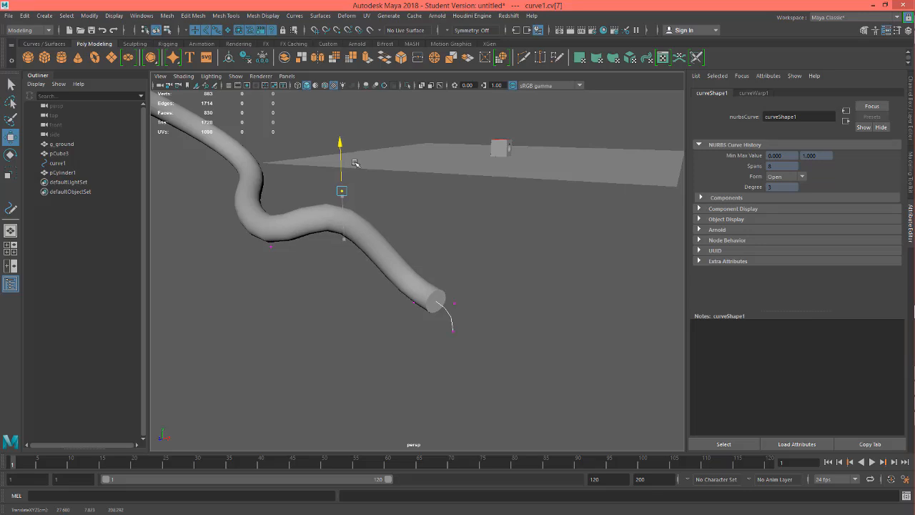
pyautogui.click(452, 331)
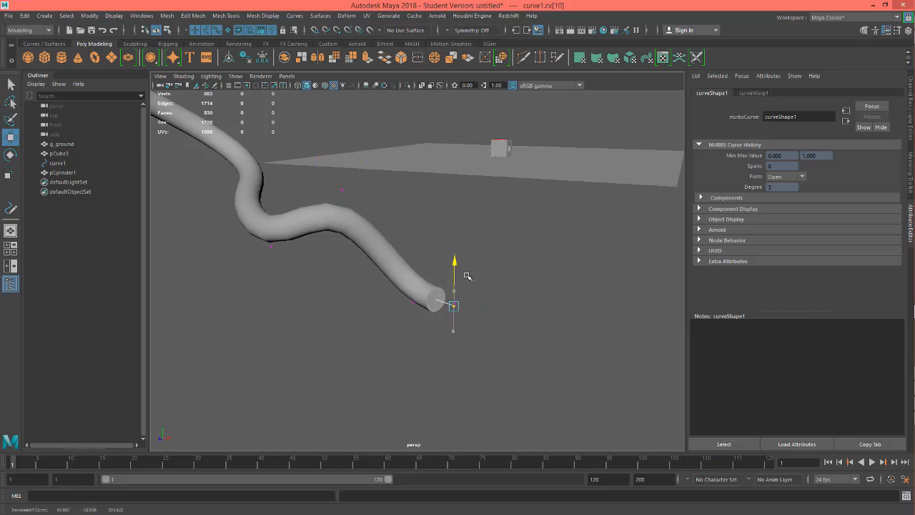
# Examine the reshaped tube and its bends from several sides, both in full and close up
pyautogui.keyDown('alt'); pyautogui.moveTo(356, 276); pyautogui.dragTo(308, 282); pyautogui.keyUp('alt')
pyautogui.keyDown('alt'); pyautogui.moveTo(308, 282); pyautogui.dragTo(449, 281, button='middle'); pyautogui.keyUp('alt')
pyautogui.keyDown('alt'); pyautogui.moveTo(450, 282); pyautogui.dragTo(452, 233); pyautogui.keyUp('alt')
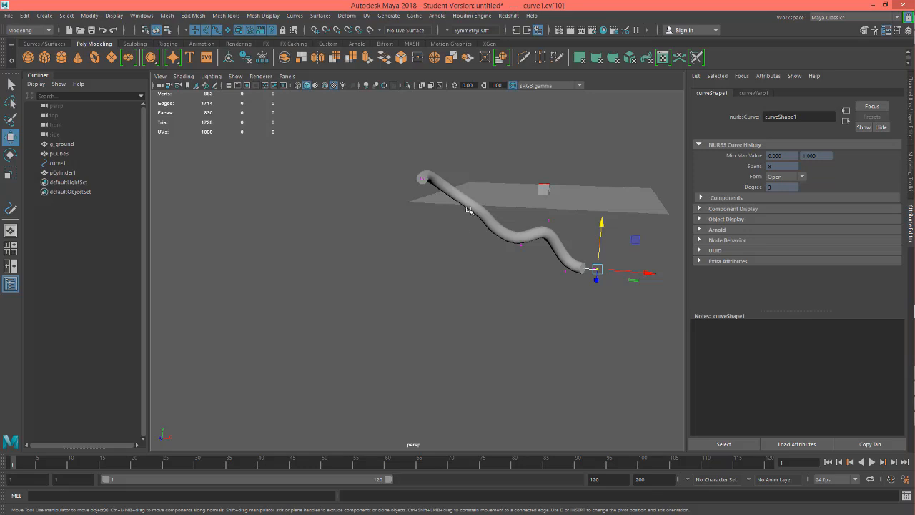
pyautogui.keyDown('alt'); pyautogui.moveTo(503, 261); pyautogui.dragTo(493, 288); pyautogui.keyUp('alt')
pyautogui.keyDown('alt'); pyautogui.moveTo(540, 288); pyautogui.dragTo(661, 285, button='right'); pyautogui.keyUp('alt')
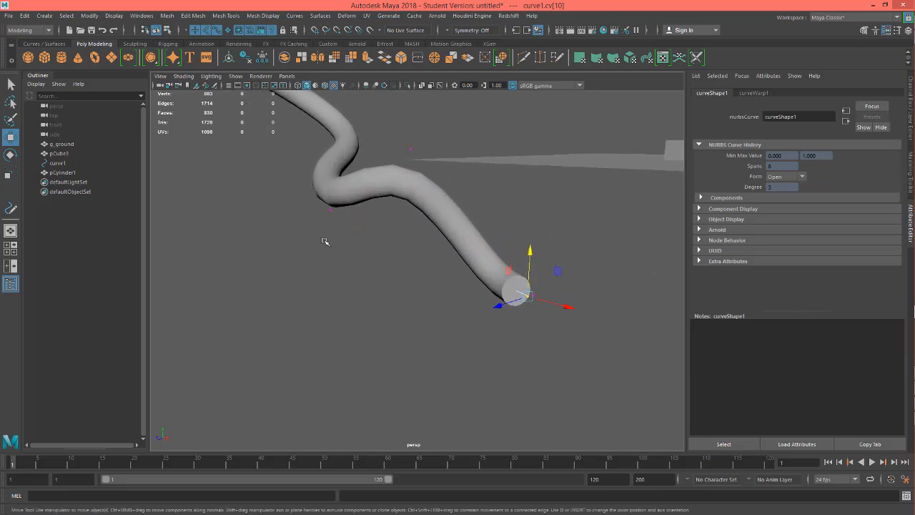
pyautogui.keyDown('alt'); pyautogui.moveTo(323, 241); pyautogui.dragTo(349, 260); pyautogui.keyUp('alt')
pyautogui.keyDown('alt'); pyautogui.moveTo(443, 306); pyautogui.dragTo(333, 298, button='middle'); pyautogui.keyUp('alt')
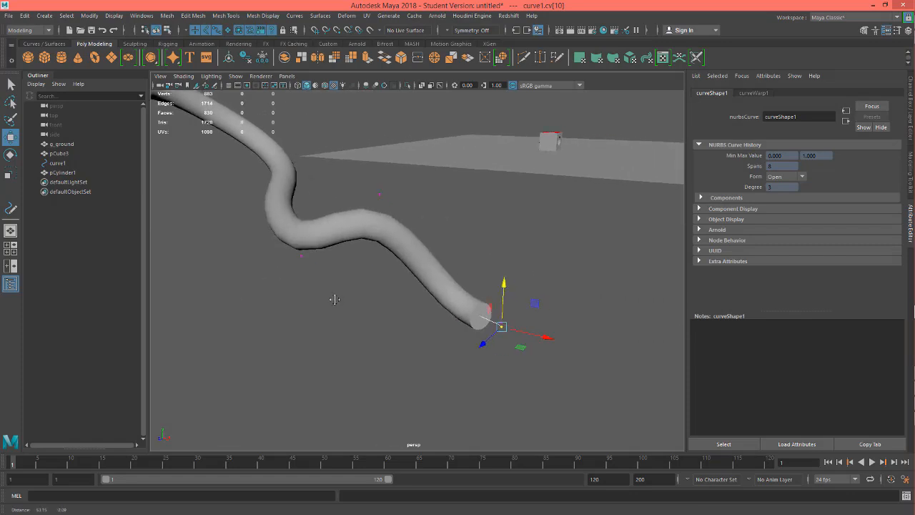
pyautogui.keyDown('alt'); pyautogui.moveTo(313, 315); pyautogui.dragTo(312, 282, button='right'); pyautogui.keyUp('alt')
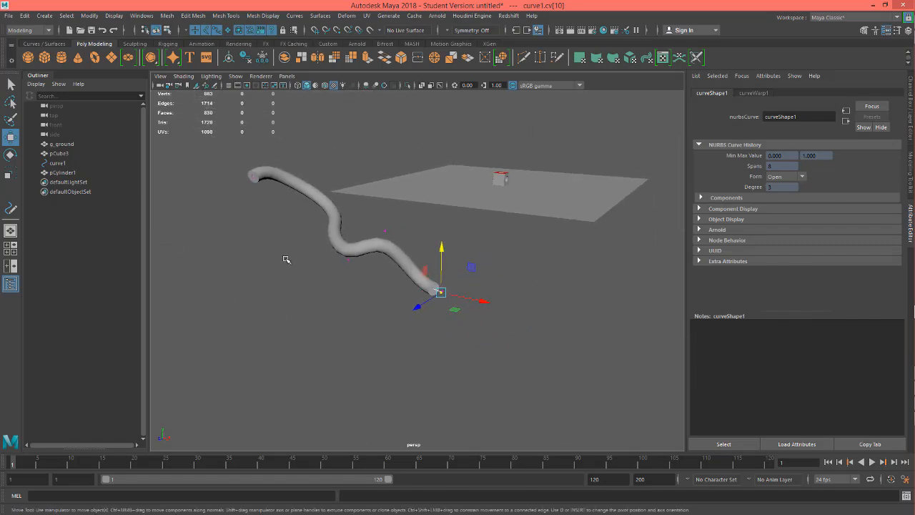
pyautogui.keyDown('alt'); pyautogui.moveTo(286, 260); pyautogui.dragTo(480, 243, button='right'); pyautogui.keyUp('alt')
# Select pCylinder1 and assign a new Lambert material to it
pyautogui.click(405, 252)
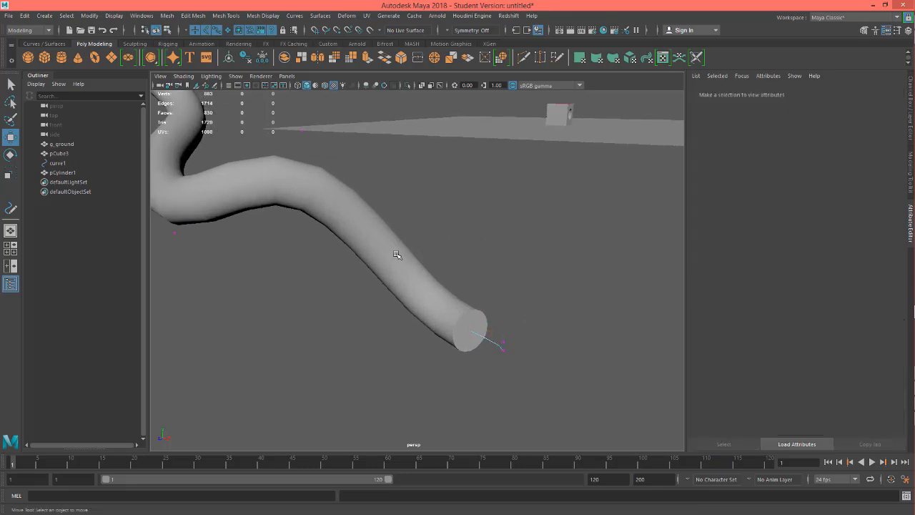
pyautogui.click(68, 174)
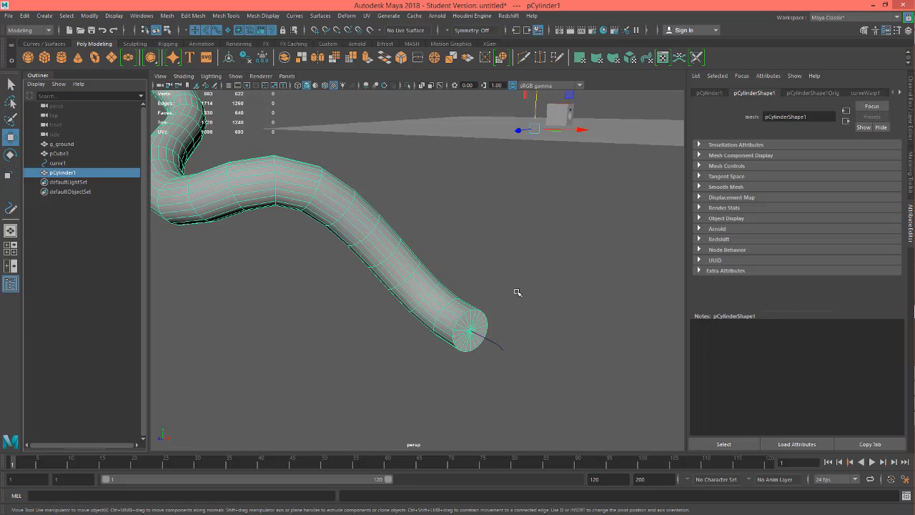
pyautogui.keyDown('alt'); pyautogui.moveTo(517, 292); pyautogui.dragTo(339, 267, button='right'); pyautogui.keyUp('alt')
pyautogui.keyDown('alt'); pyautogui.moveTo(339, 267); pyautogui.dragTo(323, 253); pyautogui.keyUp('alt')
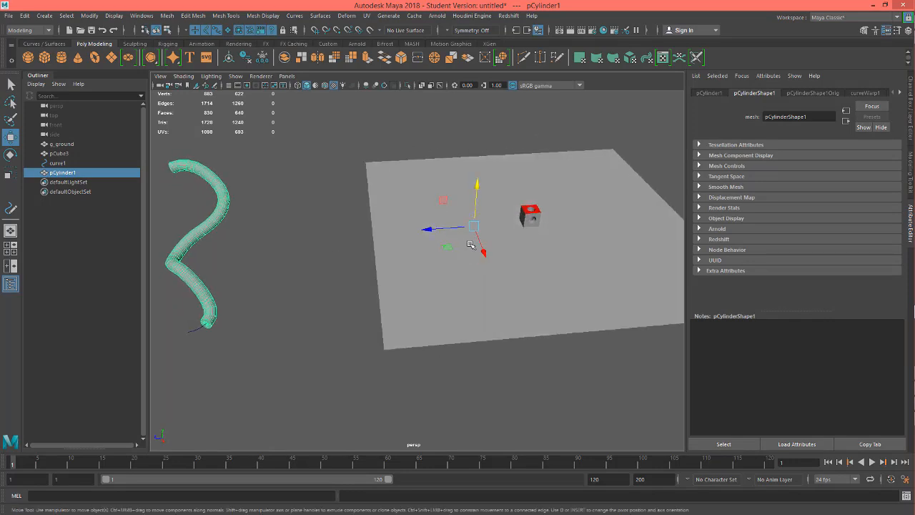
pyautogui.keyDown('alt'); pyautogui.moveTo(231, 255); pyautogui.dragTo(292, 245); pyautogui.keyUp('alt')
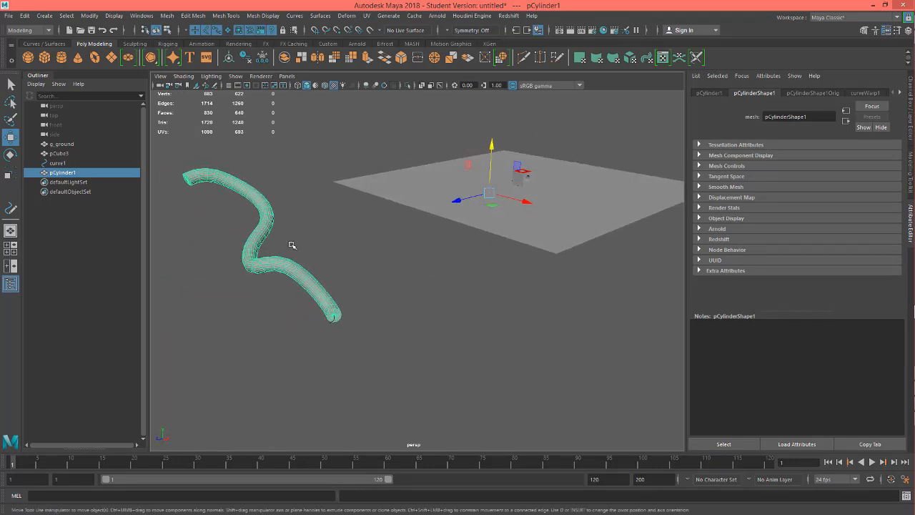
pyautogui.rightClick(290, 268)
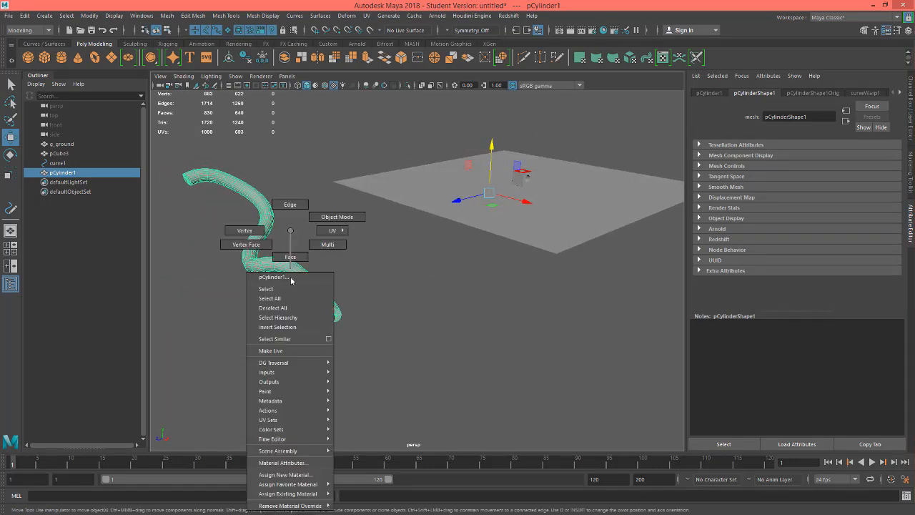
pyautogui.moveTo(291, 485)
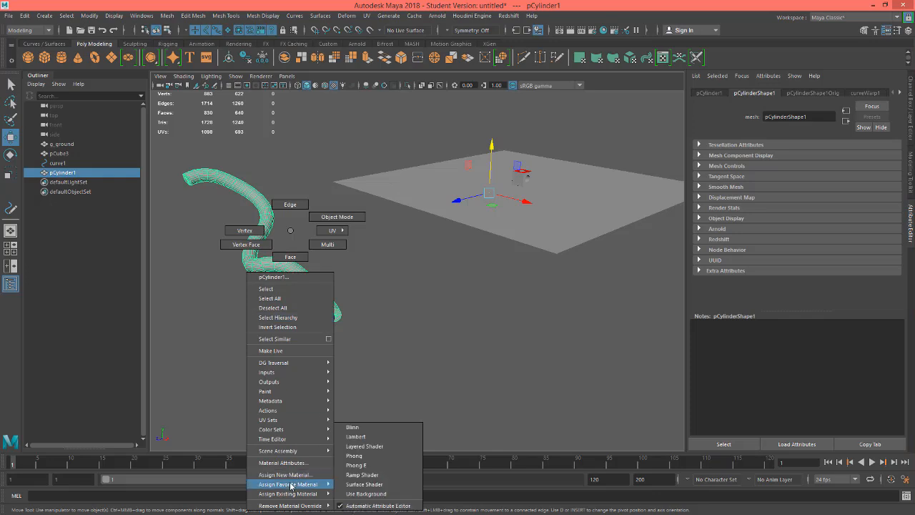
pyautogui.click(365, 436)
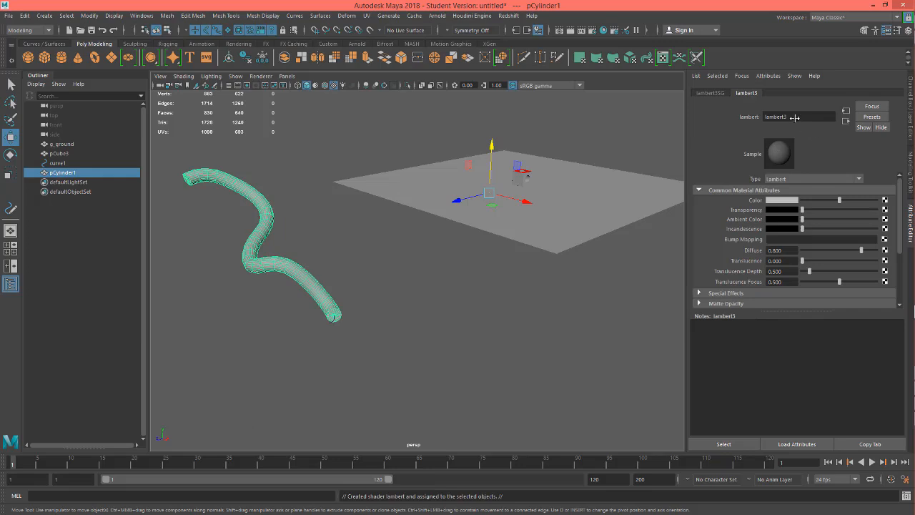
# Rename the tube's new Lambert material as m_blue and set its color to pure blue
pyautogui.click(802, 116)
pyautogui.moveTo(802, 116); pyautogui.dragTo(665, 126)
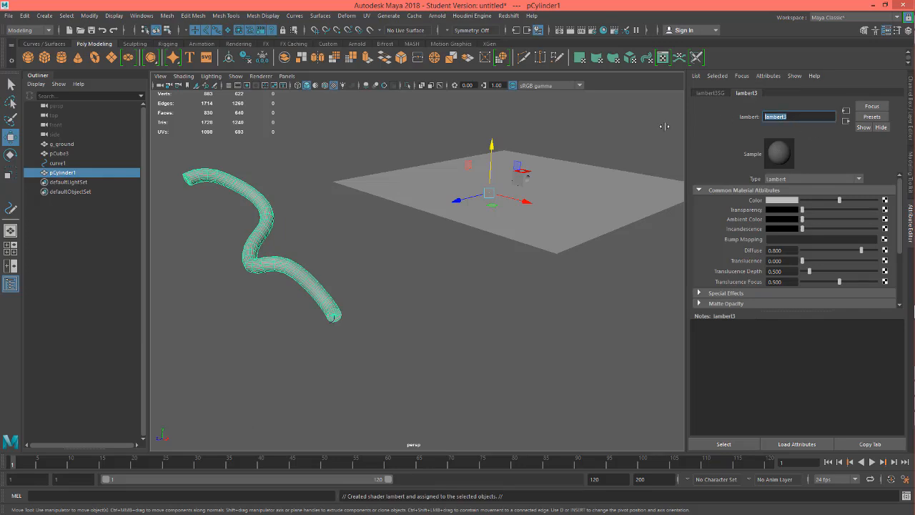
pyautogui.write('m_blue')
pyautogui.press('Return')
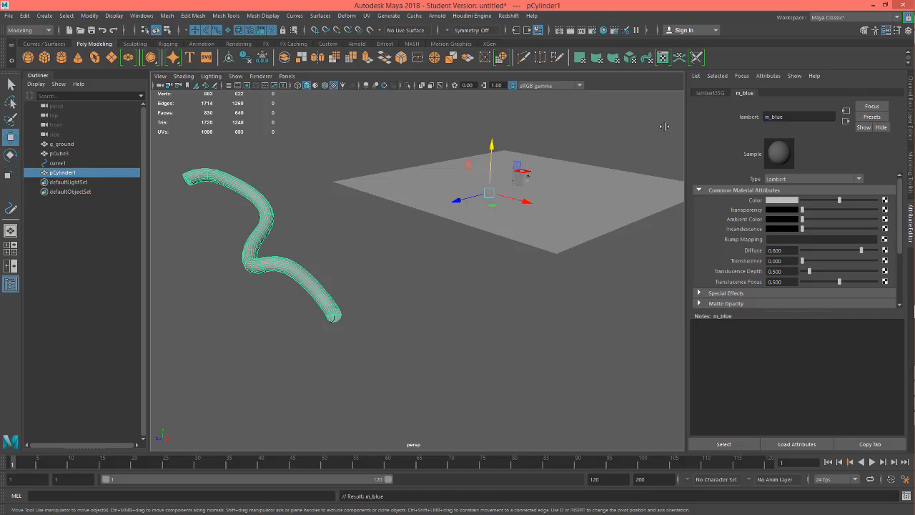
pyautogui.click(778, 202)
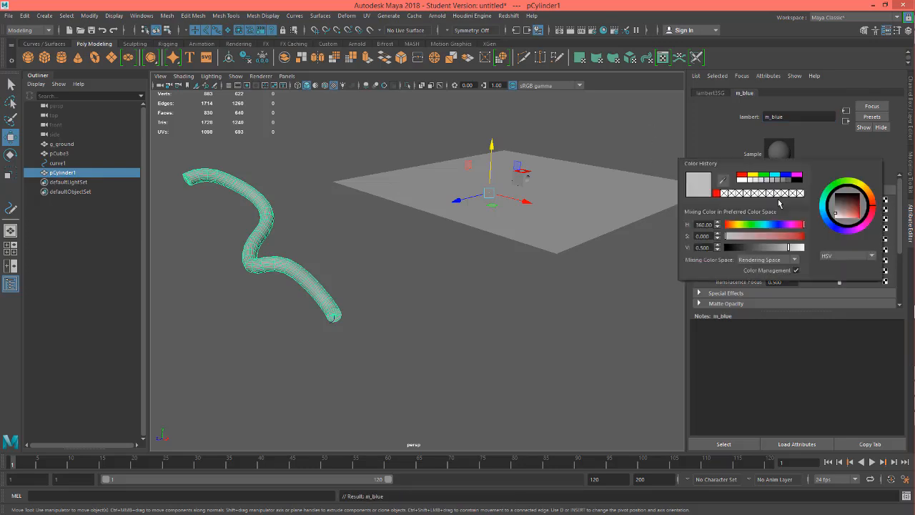
pyautogui.click(788, 178)
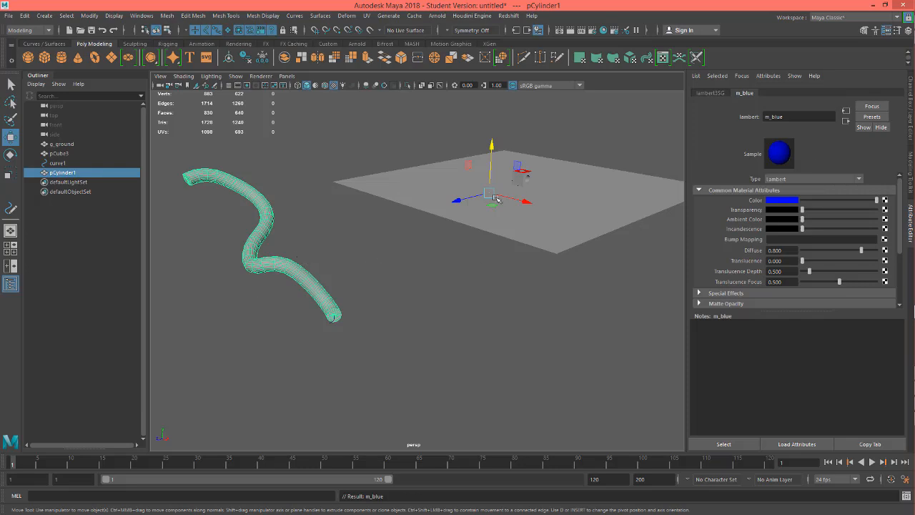
# Turn on textured shaded display and check how the m_blue material shows on the tube, both selected and deselected
pyautogui.press('6')
pyautogui.keyDown('alt'); pyautogui.moveTo(353, 293); pyautogui.dragTo(344, 308); pyautogui.keyUp('alt')
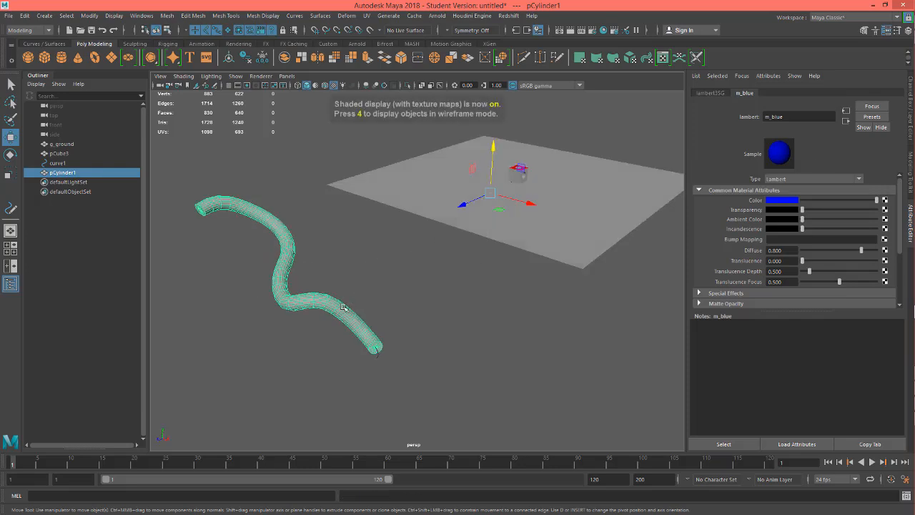
pyautogui.click(342, 312)
pyautogui.click(286, 294)
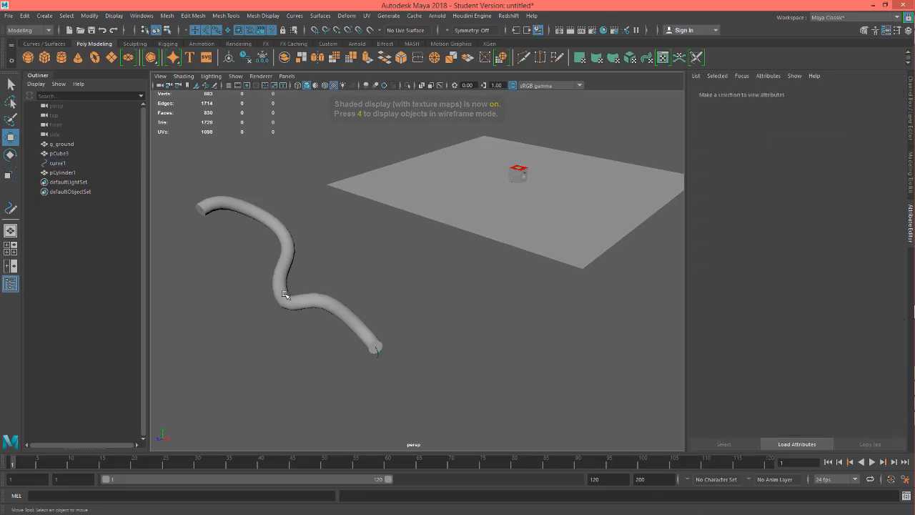
pyautogui.click(84, 173)
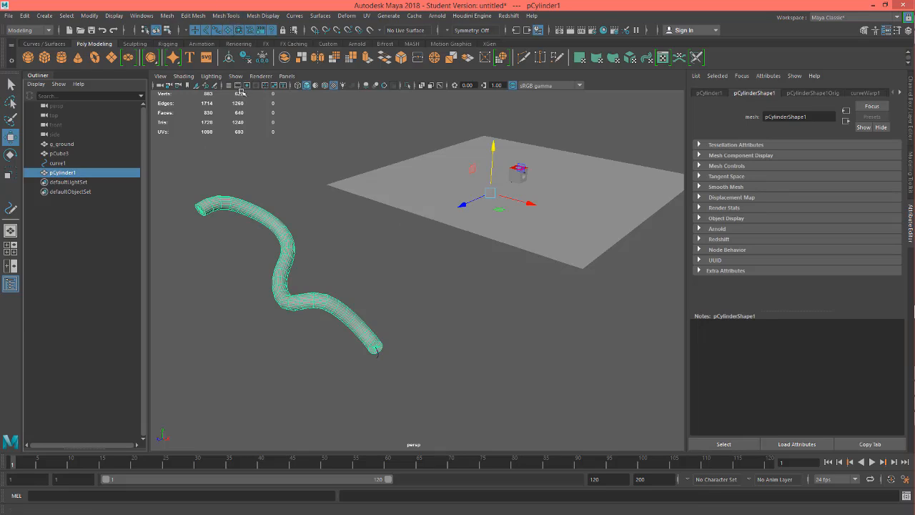
pyautogui.moveTo(207, 205); pyautogui.dragTo(282, 479, button='right')
pyautogui.keyDown('alt'); pyautogui.moveTo(311, 343); pyautogui.dragTo(320, 335); pyautogui.keyUp('alt')
pyautogui.press('6')
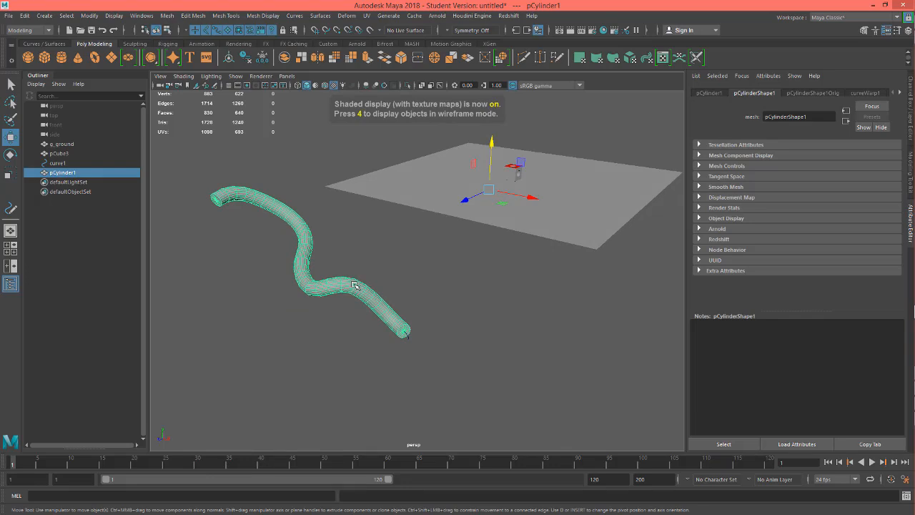
pyautogui.keyDown('alt'); pyautogui.moveTo(353, 285); pyautogui.dragTo(415, 276); pyautogui.keyUp('alt')
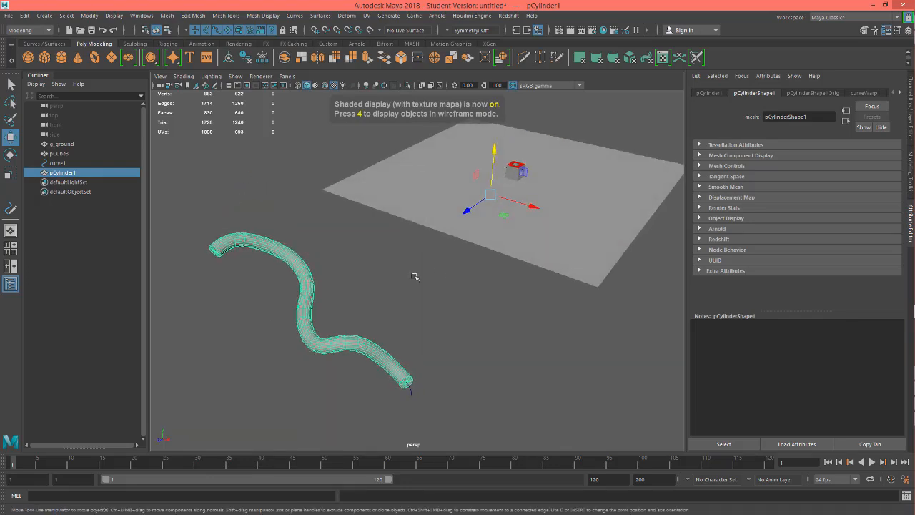
# Check how the cube, ground plane and tube display when selected, and show the m_blue material settings for pCylinder1
pyautogui.click(61, 153)
pyautogui.click(61, 144)
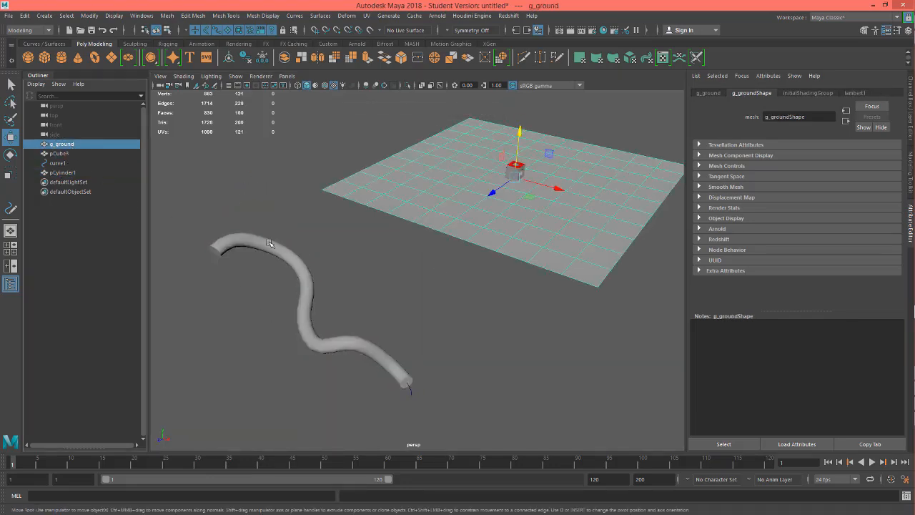
pyautogui.click(240, 238)
pyautogui.keyDown('alt'); pyautogui.moveTo(330, 246); pyautogui.dragTo(598, 210); pyautogui.keyUp('alt')
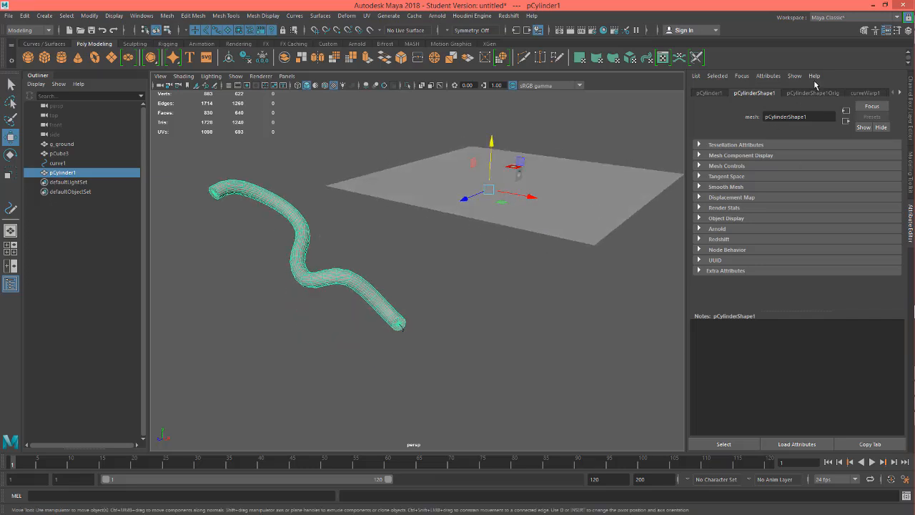
pyautogui.click(900, 94)
pyautogui.click(900, 94)
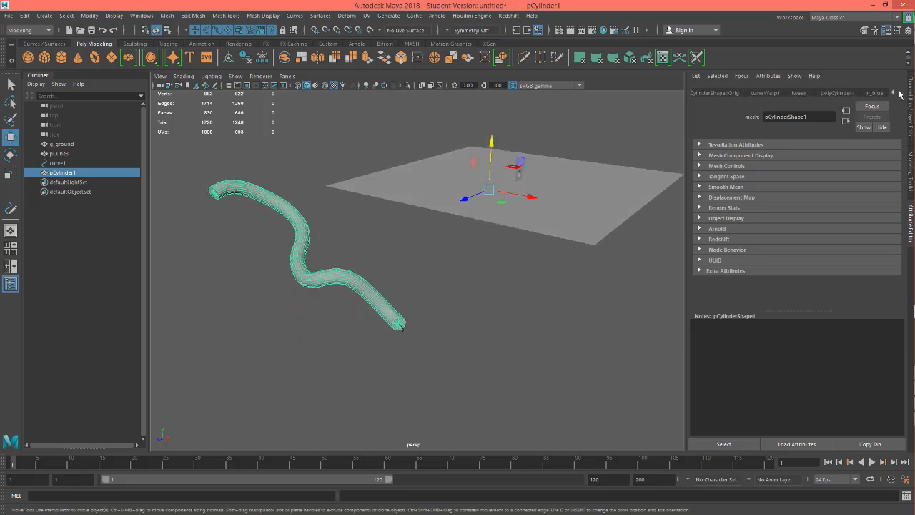
pyautogui.click(873, 93)
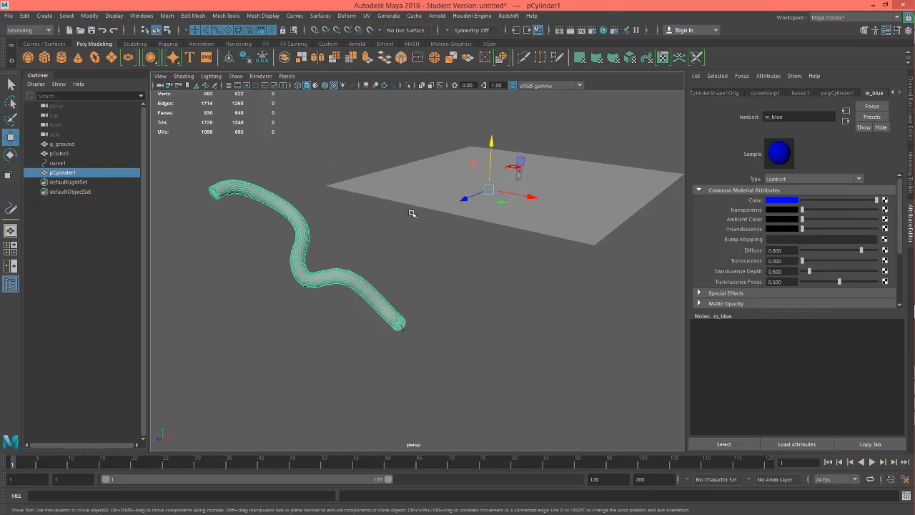
# Compare the drilled cube's materials with the m_blue material on the tube
pyautogui.keyDown('alt'); pyautogui.moveTo(408, 212); pyautogui.dragTo(288, 243); pyautogui.keyUp('alt')
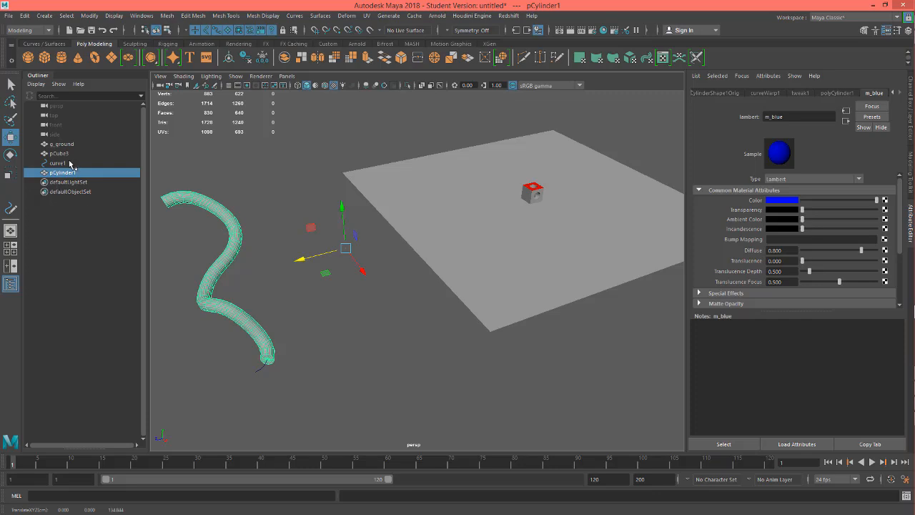
pyautogui.keyDown('alt'); pyautogui.moveTo(243, 231); pyautogui.dragTo(278, 228); pyautogui.keyUp('alt')
pyautogui.click(531, 181)
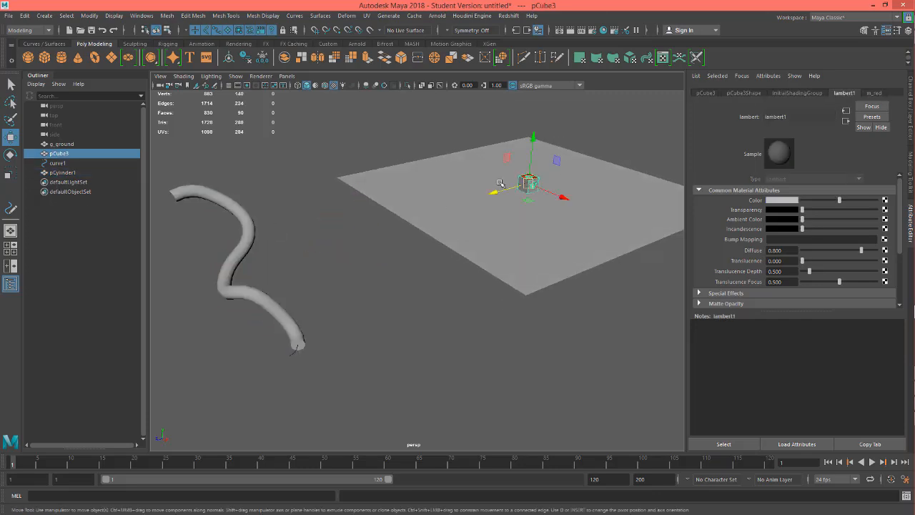
pyautogui.click(252, 233)
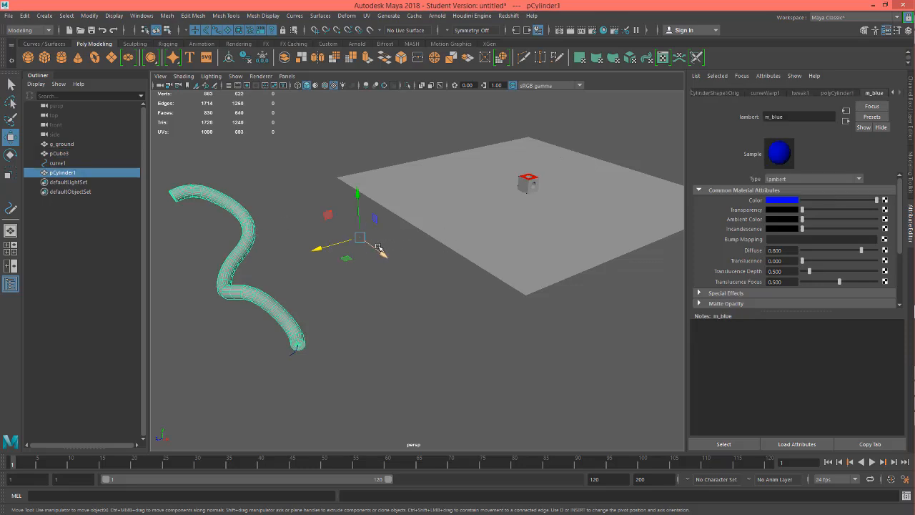
# Check the tube's layout in the UV Editor, close it, and examine the highlighted UV borders along the tube up close
pyautogui.click(663, 58)
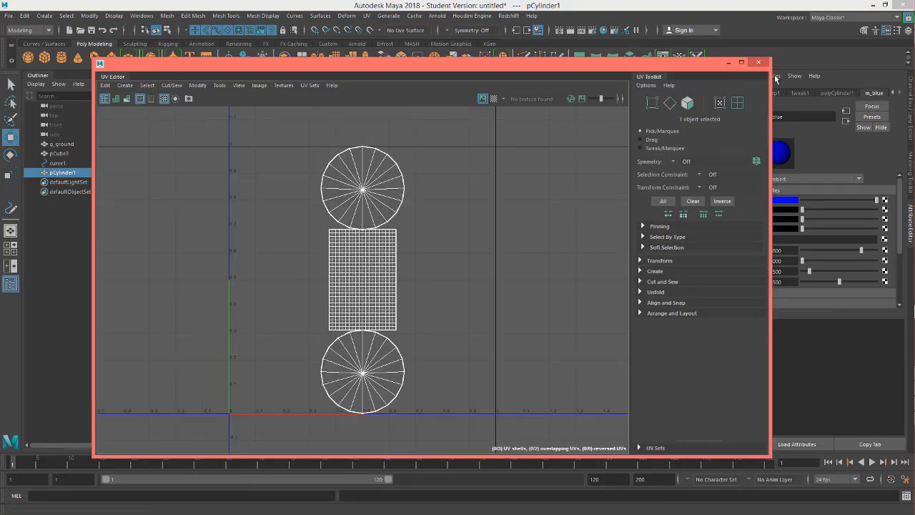
pyautogui.click(761, 63)
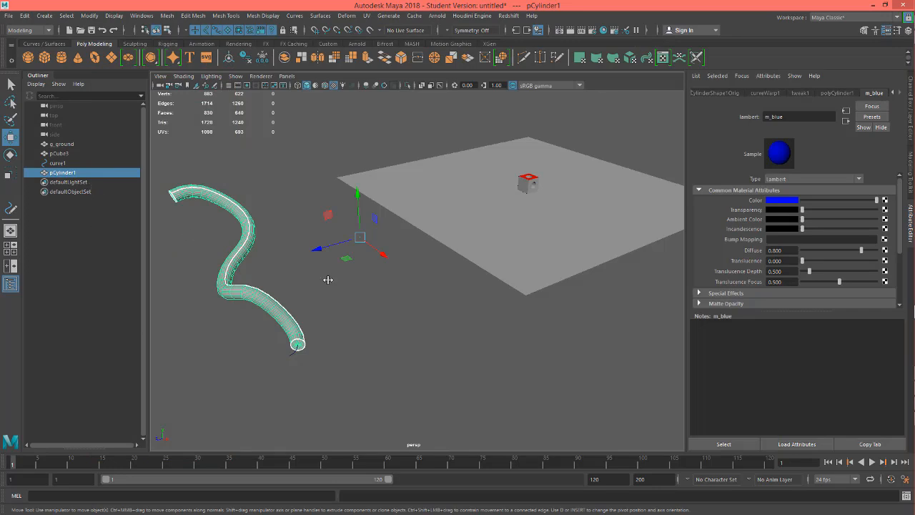
pyautogui.keyDown('alt'); pyautogui.moveTo(250, 279); pyautogui.dragTo(333, 274); pyautogui.keyUp('alt')
pyautogui.keyDown('alt'); pyautogui.moveTo(333, 274); pyautogui.dragTo(445, 269, button='right'); pyautogui.keyUp('alt')
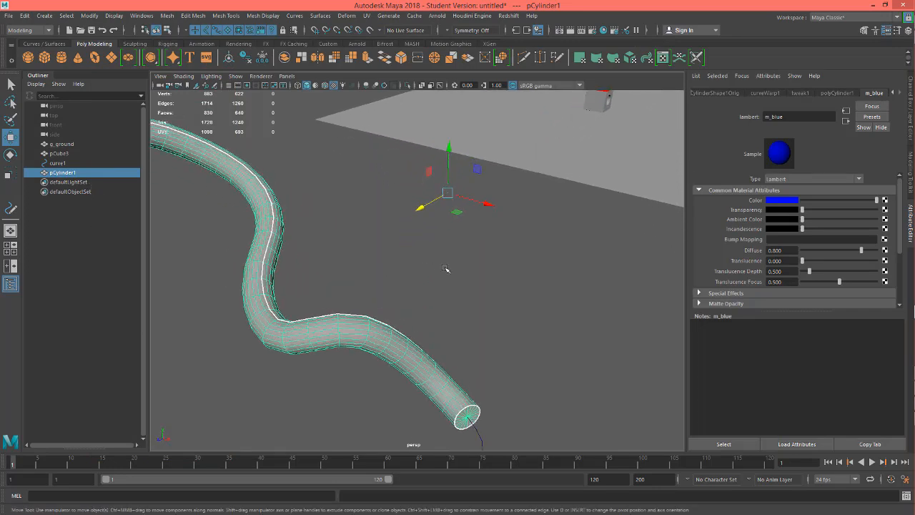
pyautogui.keyDown('alt'); pyautogui.moveTo(294, 249); pyautogui.dragTo(425, 282); pyautogui.keyUp('alt')
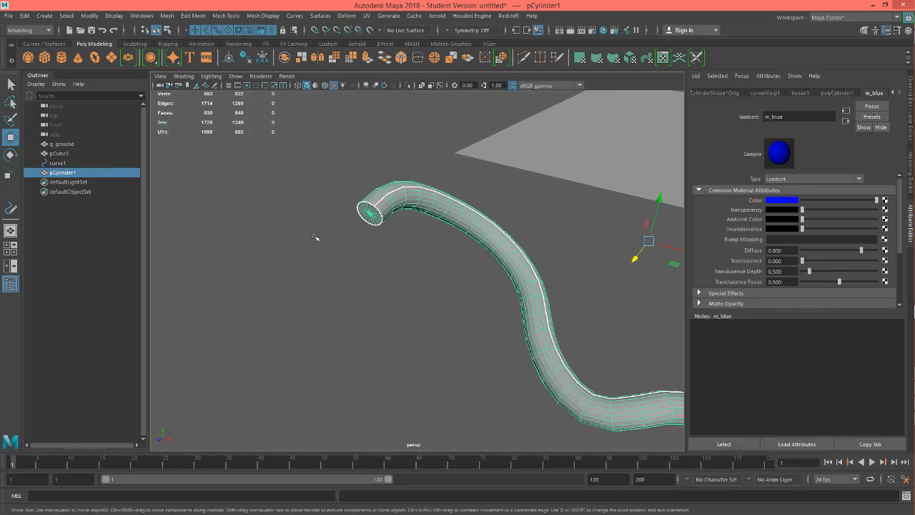
pyautogui.keyDown('alt'); pyautogui.moveTo(407, 204); pyautogui.dragTo(497, 184, button='right'); pyautogui.keyUp('alt')
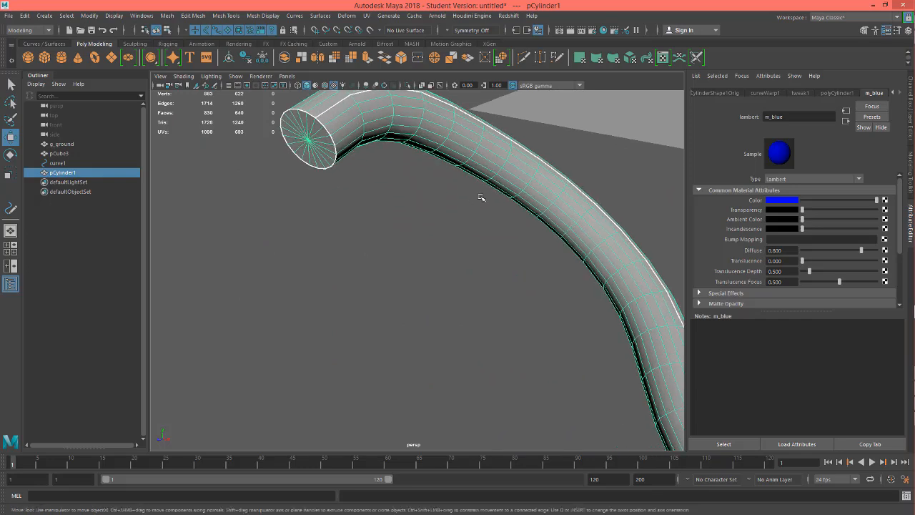
pyautogui.keyDown('alt'); pyautogui.moveTo(481, 197); pyautogui.dragTo(417, 279, button='middle'); pyautogui.keyUp('alt')
pyautogui.keyDown('alt'); pyautogui.moveTo(490, 217); pyautogui.dragTo(402, 219, button='right'); pyautogui.keyUp('alt')
pyautogui.keyDown('alt'); pyautogui.moveTo(549, 302); pyautogui.dragTo(451, 187, button='middle'); pyautogui.keyUp('alt')
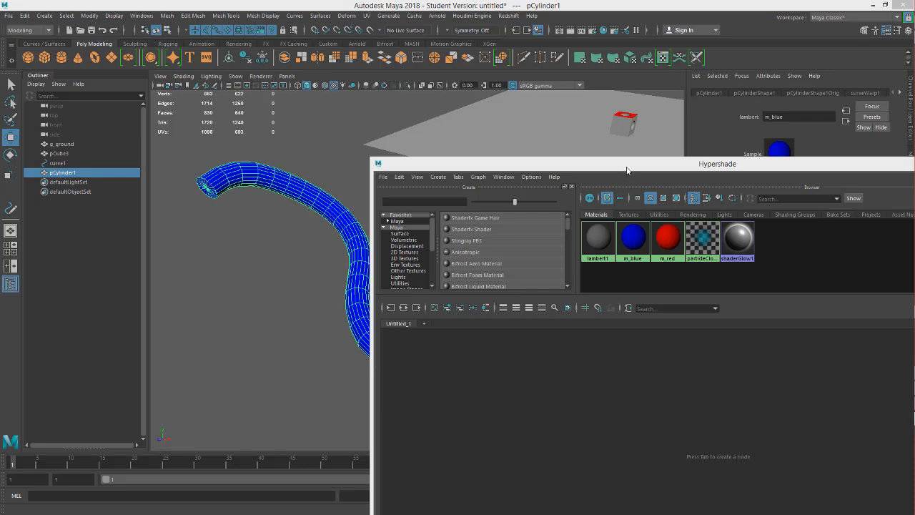
pyautogui.moveTo(626, 170); pyautogui.dragTo(638, 185)
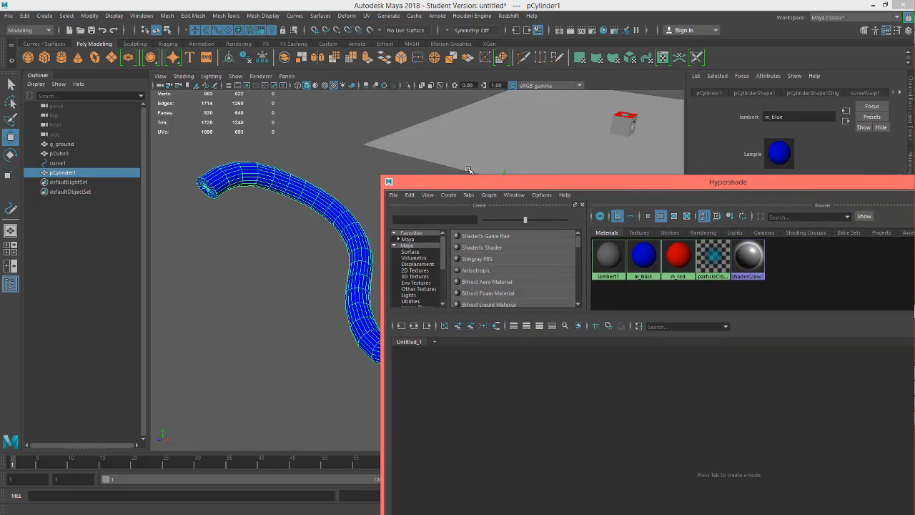
pyautogui.moveTo(468, 181); pyautogui.dragTo(467, 162)
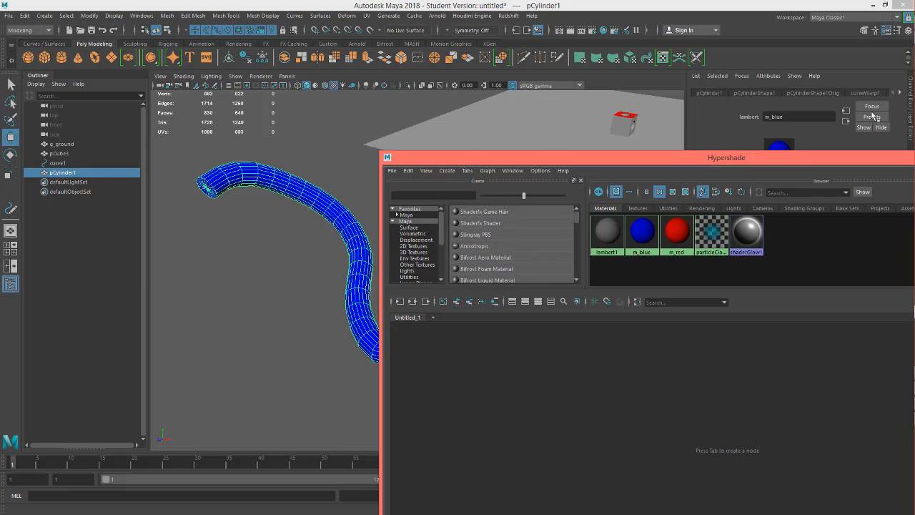
pyautogui.moveTo(799, 157); pyautogui.dragTo(572, 120)
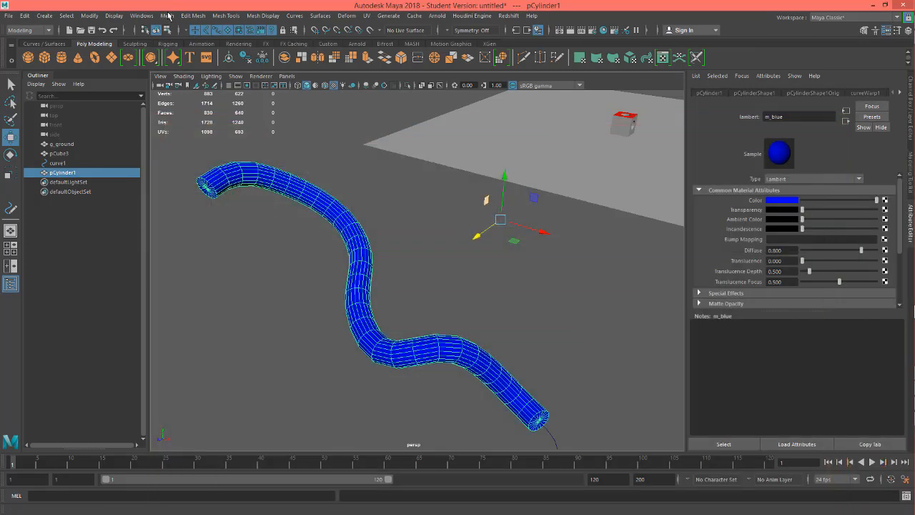
# Open the Hypershade beside the tube in the viewport and assign the m_blue material to pCylinder1
pyautogui.click(142, 16)
pyautogui.moveTo(164, 81)
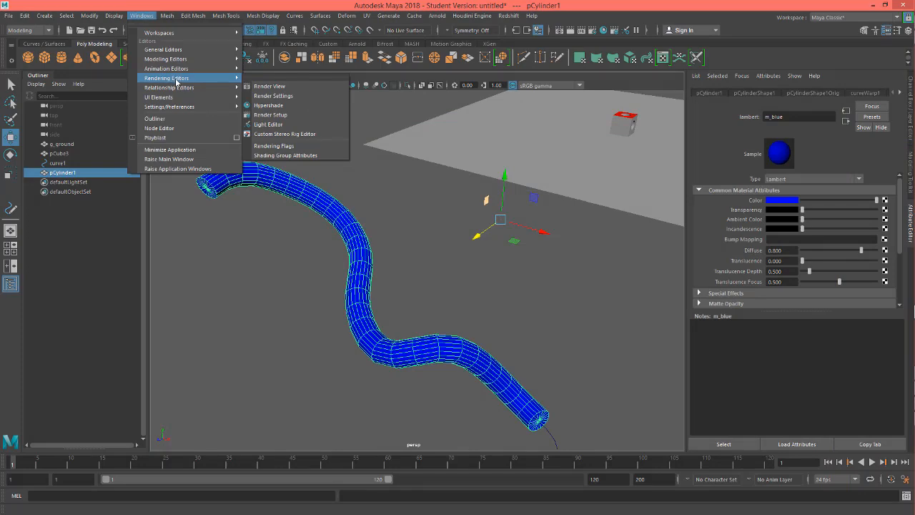
pyautogui.click(269, 105)
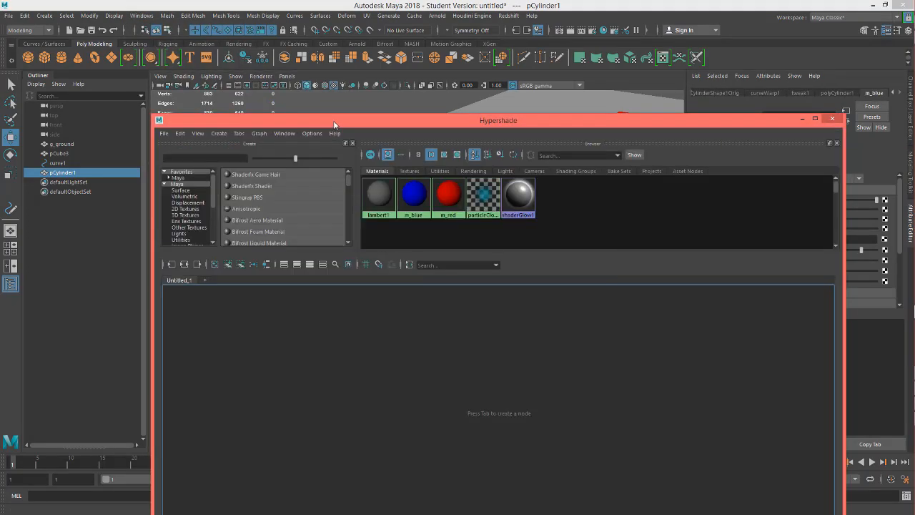
pyautogui.moveTo(333, 121); pyautogui.dragTo(626, 64)
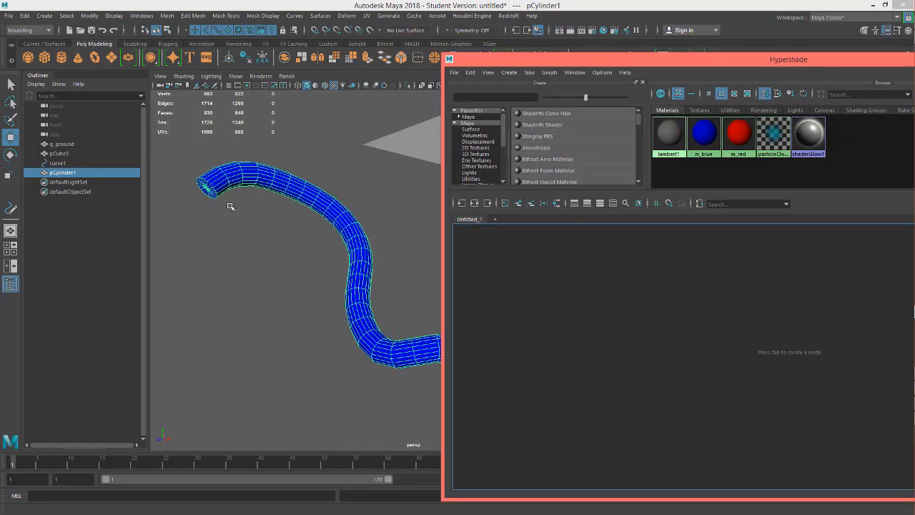
pyautogui.click(63, 175)
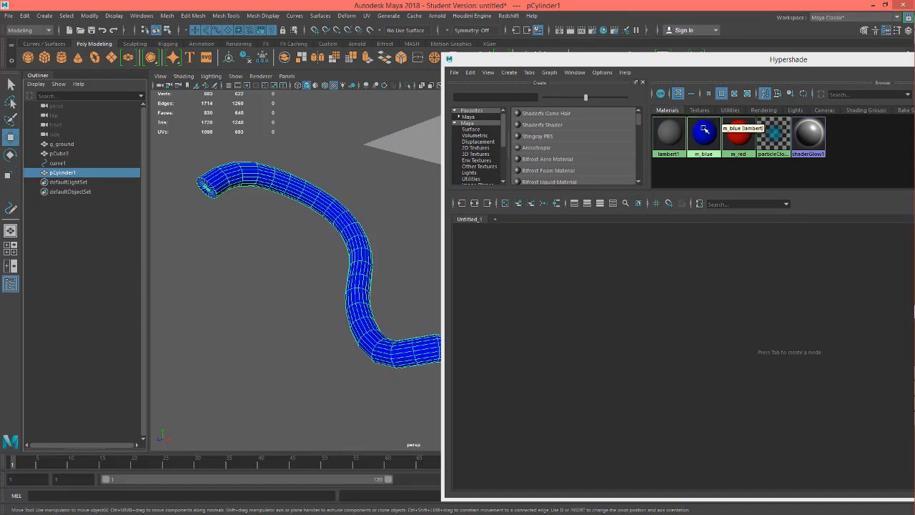
pyautogui.moveTo(704, 141); pyautogui.dragTo(700, 117, button='right')
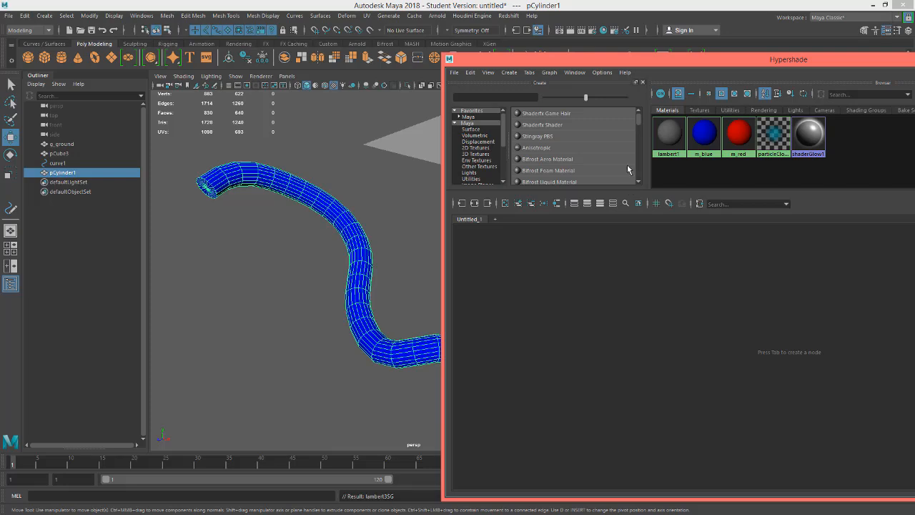
# Switch the viewport to shaded display without textures and examine the m_blue material on the tube
pyautogui.moveTo(365, 291)
pyautogui.keyDown('alt'); pyautogui.mouseDown(button='middle')
pyautogui.moveTo(308, 278)
pyautogui.moveTo(331, 279)
pyautogui.mouseUp(button='middle'); pyautogui.keyUp('alt')
pyautogui.press('5')
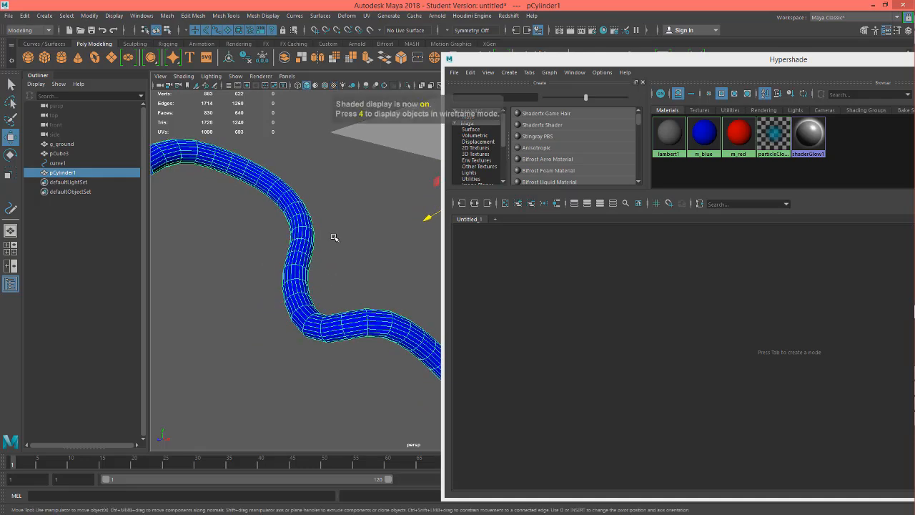
pyautogui.keyDown('alt'); pyautogui.moveTo(333, 240); pyautogui.dragTo(321, 267); pyautogui.keyUp('alt')
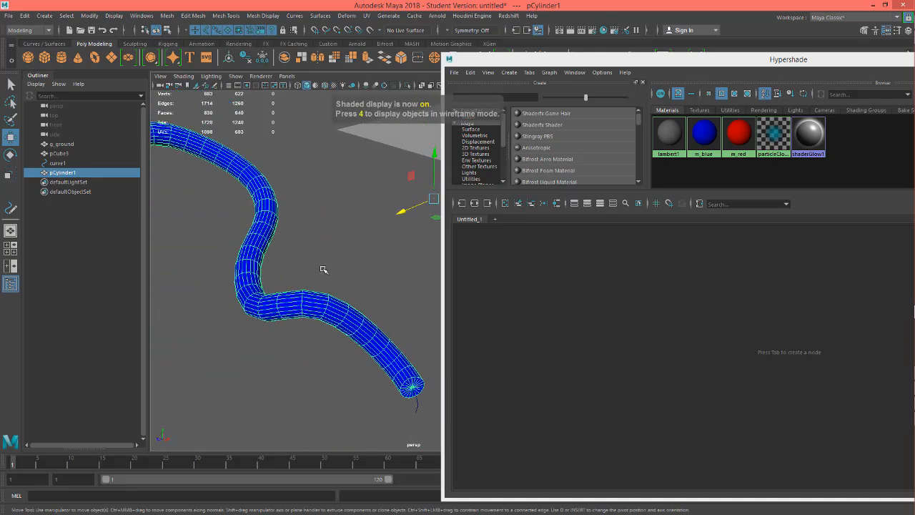
pyautogui.keyDown('alt'); pyautogui.moveTo(341, 254); pyautogui.dragTo(268, 253, button='right'); pyautogui.keyUp('alt')
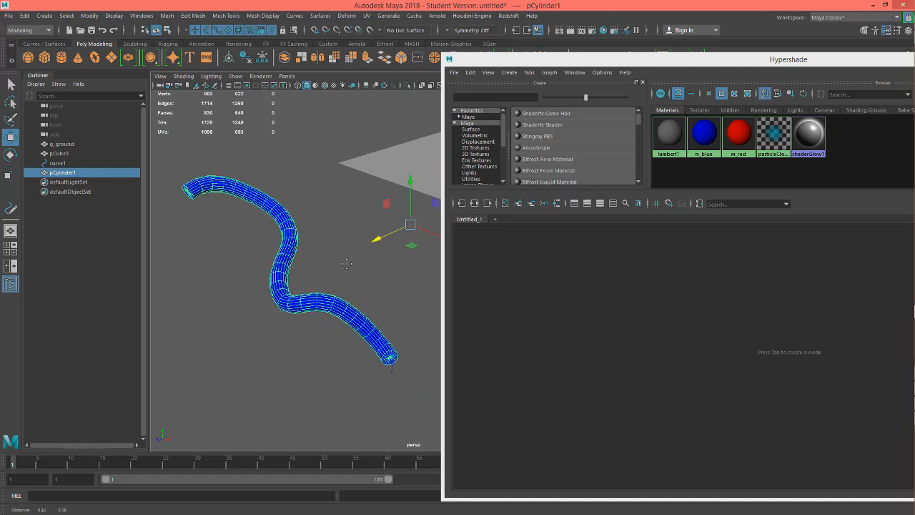
pyautogui.moveTo(370, 249)
pyautogui.keyDown('alt'); pyautogui.mouseDown(button='middle')
pyautogui.moveTo(210, 278)
pyautogui.moveTo(362, 255)
pyautogui.mouseUp(button='middle'); pyautogui.keyUp('alt')
# Select the drilled cube and compare its look in textured and plain shaded display, ending in plain shaded
pyautogui.keyDown('alt'); pyautogui.moveTo(270, 253); pyautogui.dragTo(86, 272, button='middle'); pyautogui.keyUp('alt')
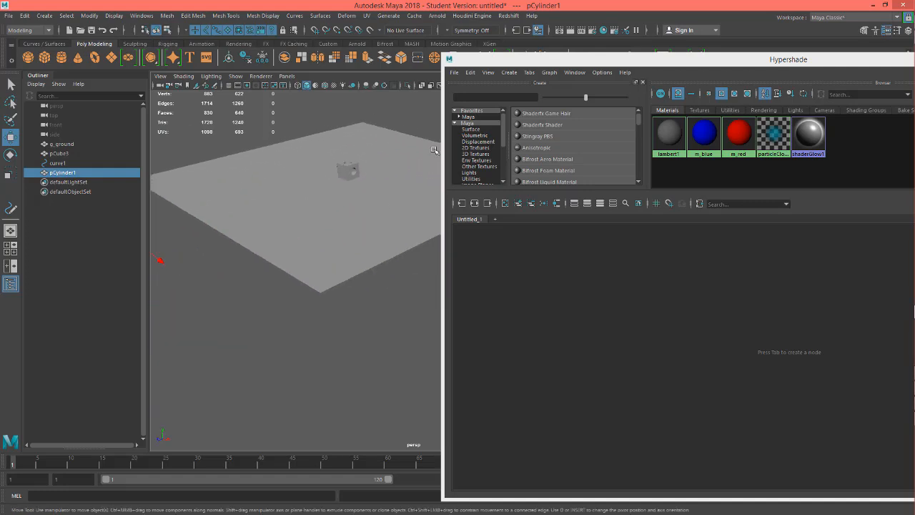
pyautogui.click(350, 167)
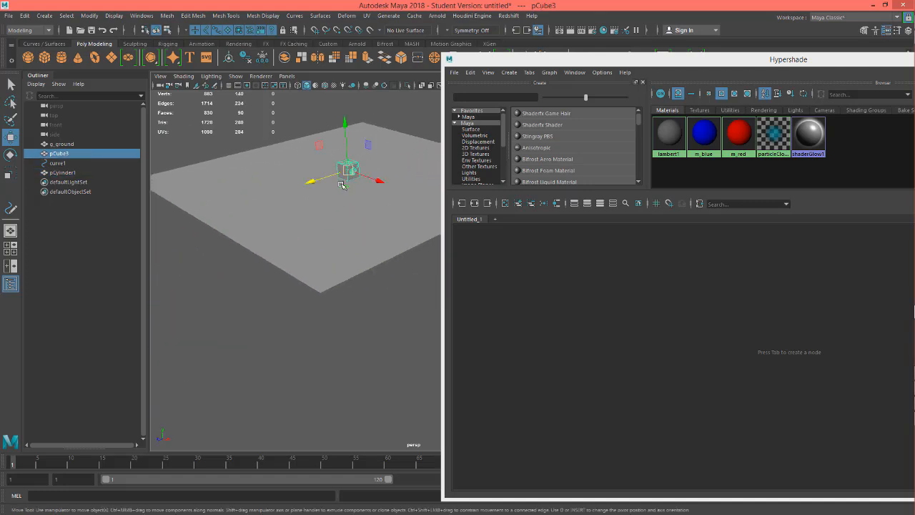
pyautogui.keyDown('alt'); pyautogui.moveTo(292, 237); pyautogui.dragTo(307, 236, button='right'); pyautogui.keyUp('alt')
pyautogui.press('6')
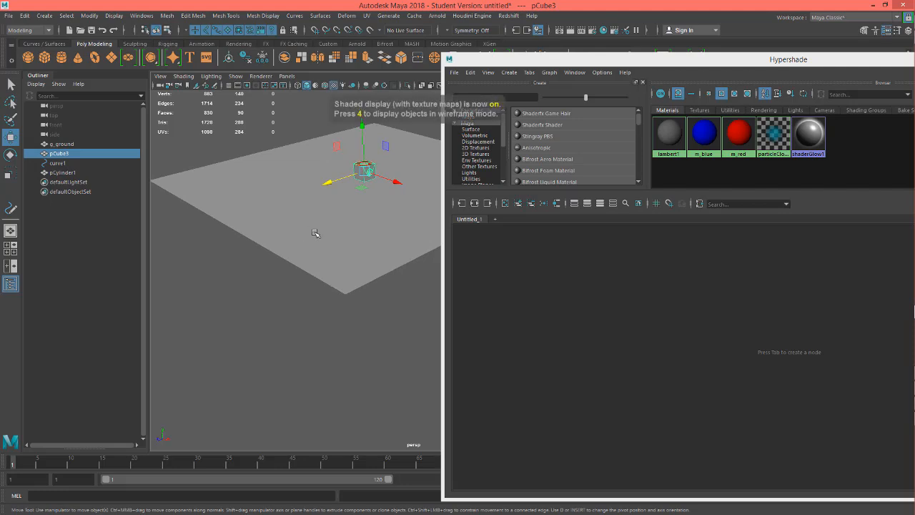
pyautogui.press('5')
pyautogui.moveTo(172, 239)
pyautogui.keyDown('alt'); pyautogui.mouseDown(button='middle')
pyautogui.moveTo(276, 231)
pyautogui.moveTo(302, 216)
pyautogui.mouseUp(button='middle'); pyautogui.keyUp('alt')
# Reselect the tube pCylinder1 and put the Hypershade away to free the full viewport
pyautogui.click(257, 226)
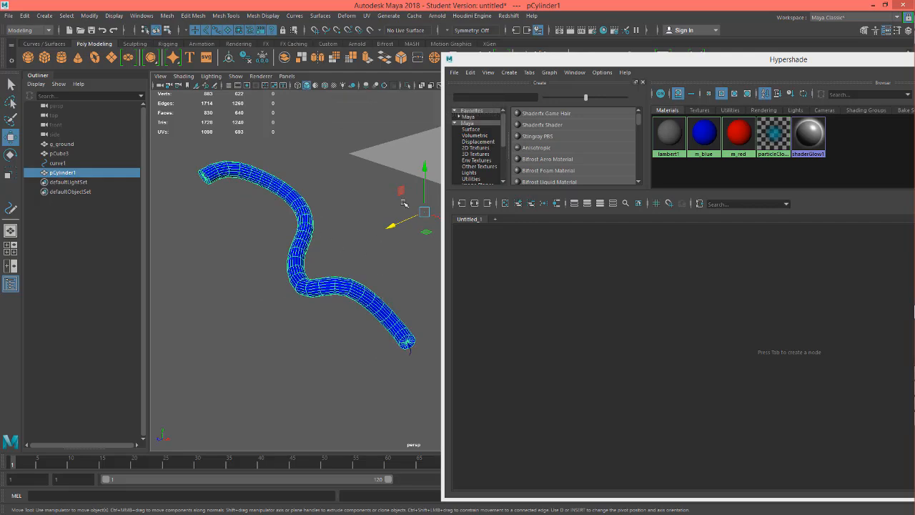
pyautogui.moveTo(629, 61); pyautogui.dragTo(429, 0)
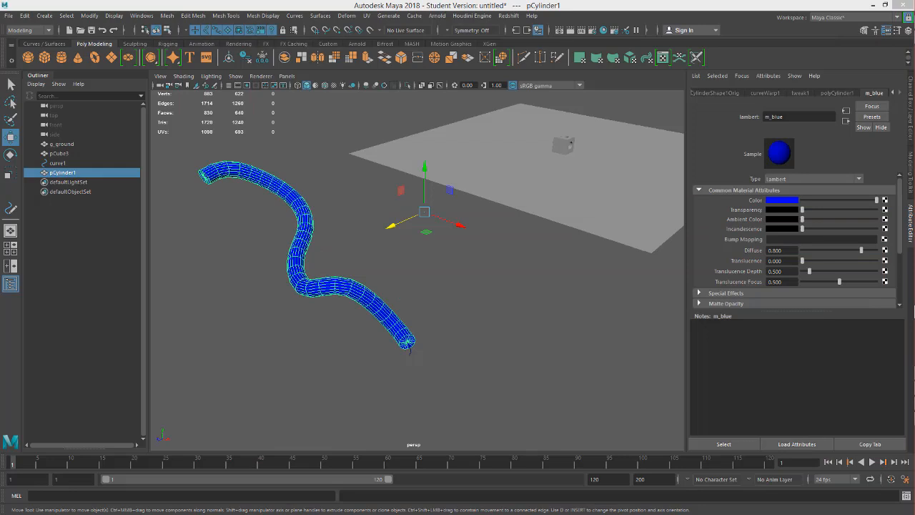
pyautogui.click(420, 245)
pyautogui.moveTo(419, 245)
pyautogui.keyDown('alt'); pyautogui.mouseDown()
pyautogui.moveTo(433, 235)
pyautogui.moveTo(422, 249)
pyautogui.mouseUp(); pyautogui.keyUp('alt')
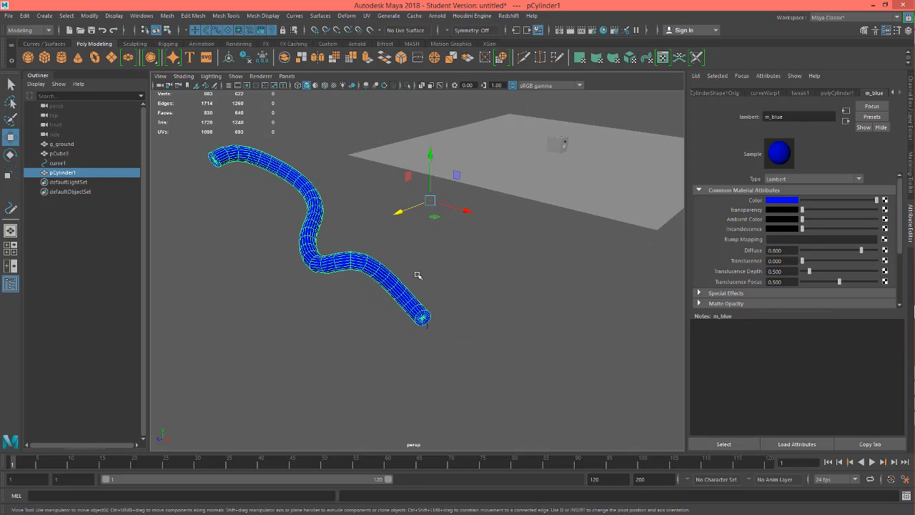
# Select the drilled cube and examine its holes from several sides, both close up and with the ground plane
pyautogui.keyDown('alt'); pyautogui.moveTo(419, 273); pyautogui.dragTo(437, 214); pyautogui.keyUp('alt')
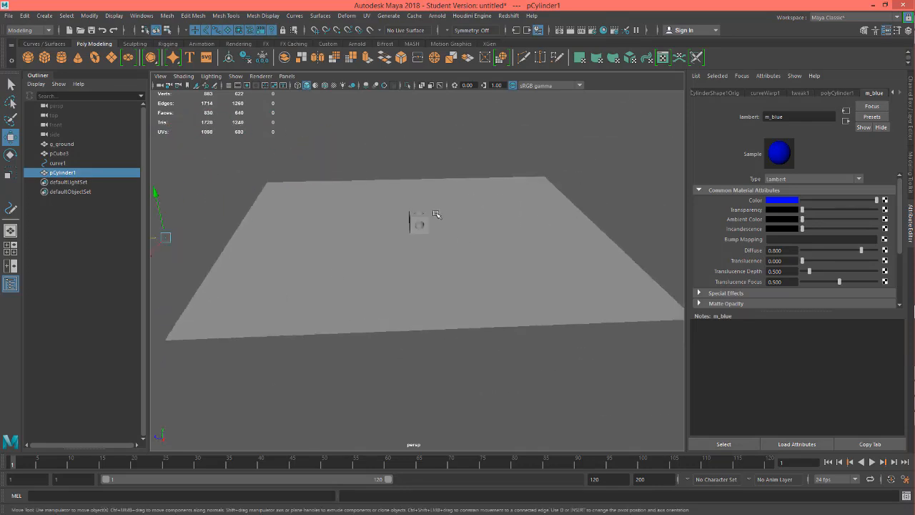
pyautogui.keyDown('alt'); pyautogui.moveTo(389, 209); pyautogui.dragTo(574, 188, button='right'); pyautogui.keyUp('alt')
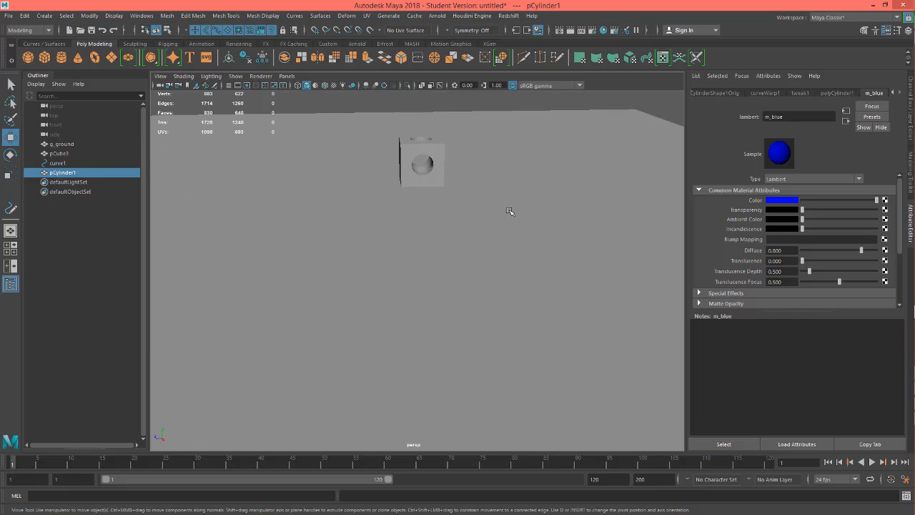
pyautogui.keyDown('alt'); pyautogui.moveTo(400, 263); pyautogui.dragTo(486, 241); pyautogui.keyUp('alt')
pyautogui.click(485, 243)
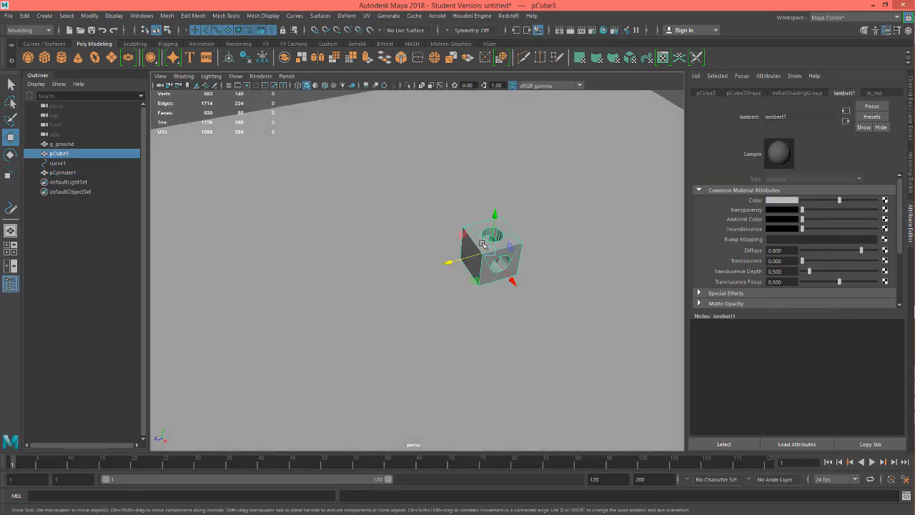
pyautogui.keyDown('alt'); pyautogui.moveTo(551, 254); pyautogui.dragTo(604, 230, button='right'); pyautogui.keyUp('alt')
pyautogui.keyDown('alt'); pyautogui.moveTo(575, 247); pyautogui.dragTo(423, 262, button='middle'); pyautogui.keyUp('alt')
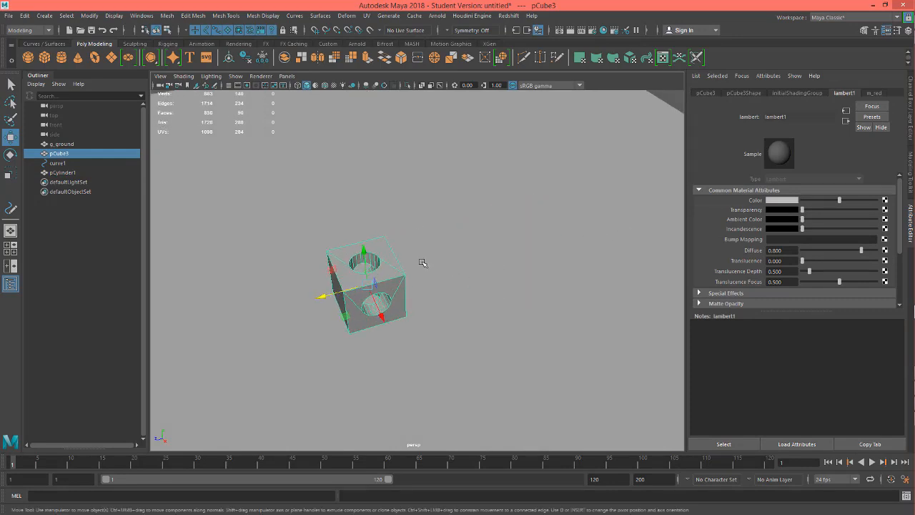
pyautogui.keyDown('alt'); pyautogui.moveTo(422, 261); pyautogui.dragTo(607, 193, button='right'); pyautogui.keyUp('alt')
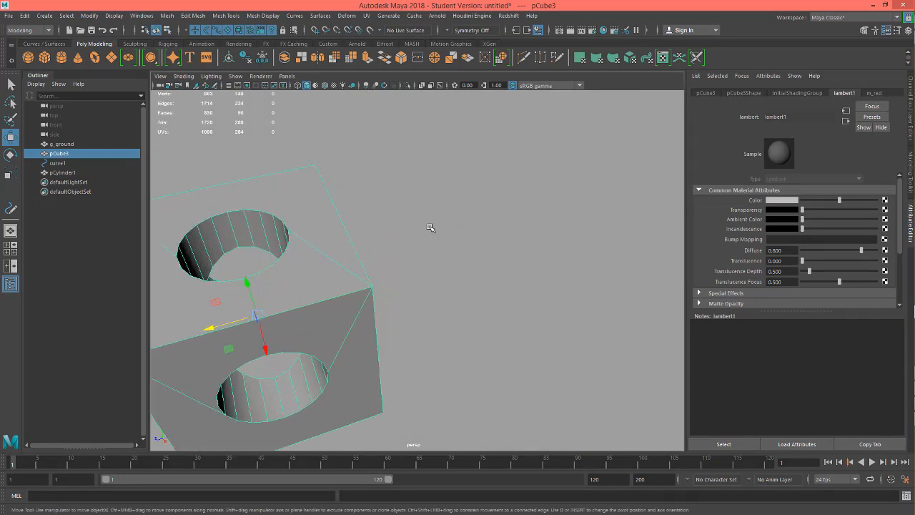
pyautogui.keyDown('alt'); pyautogui.moveTo(419, 262); pyautogui.dragTo(229, 256, button='right'); pyautogui.keyUp('alt')
pyautogui.keyDown('alt'); pyautogui.moveTo(228, 256); pyautogui.dragTo(293, 230); pyautogui.keyUp('alt')
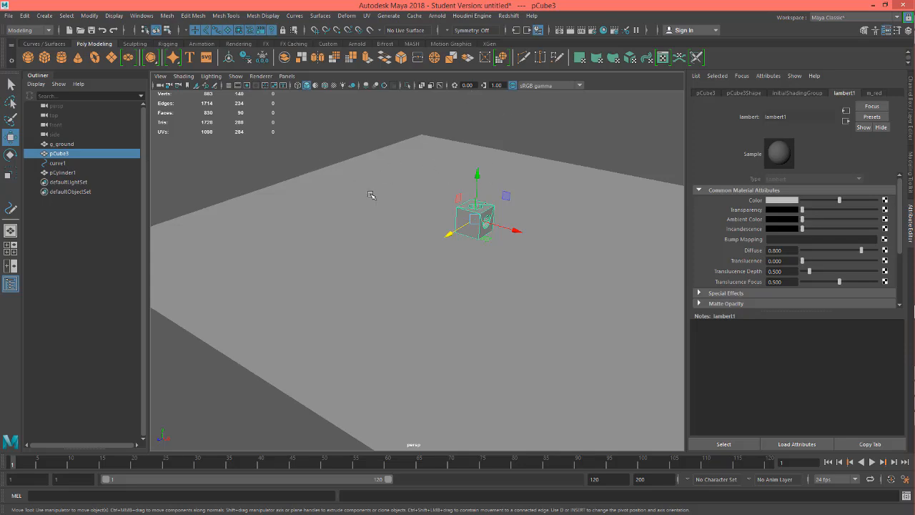
pyautogui.keyDown('alt'); pyautogui.moveTo(373, 196); pyautogui.dragTo(376, 215); pyautogui.keyUp('alt')
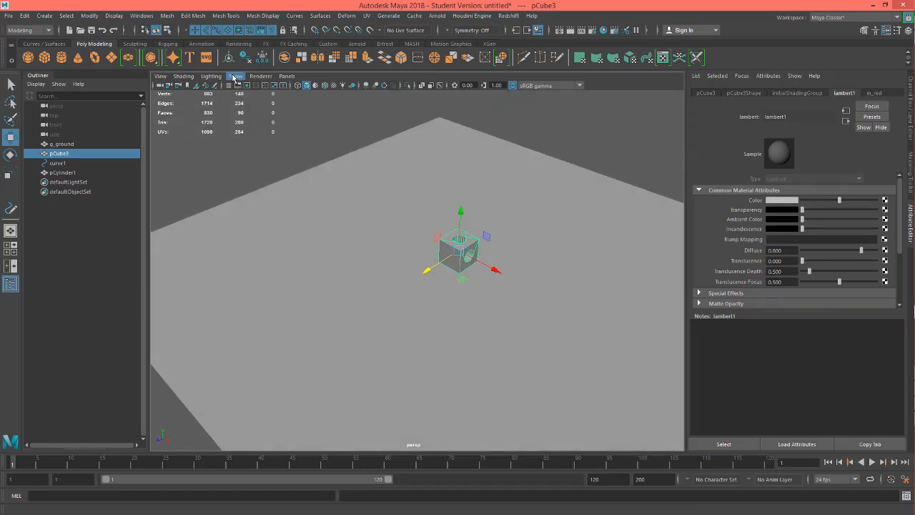